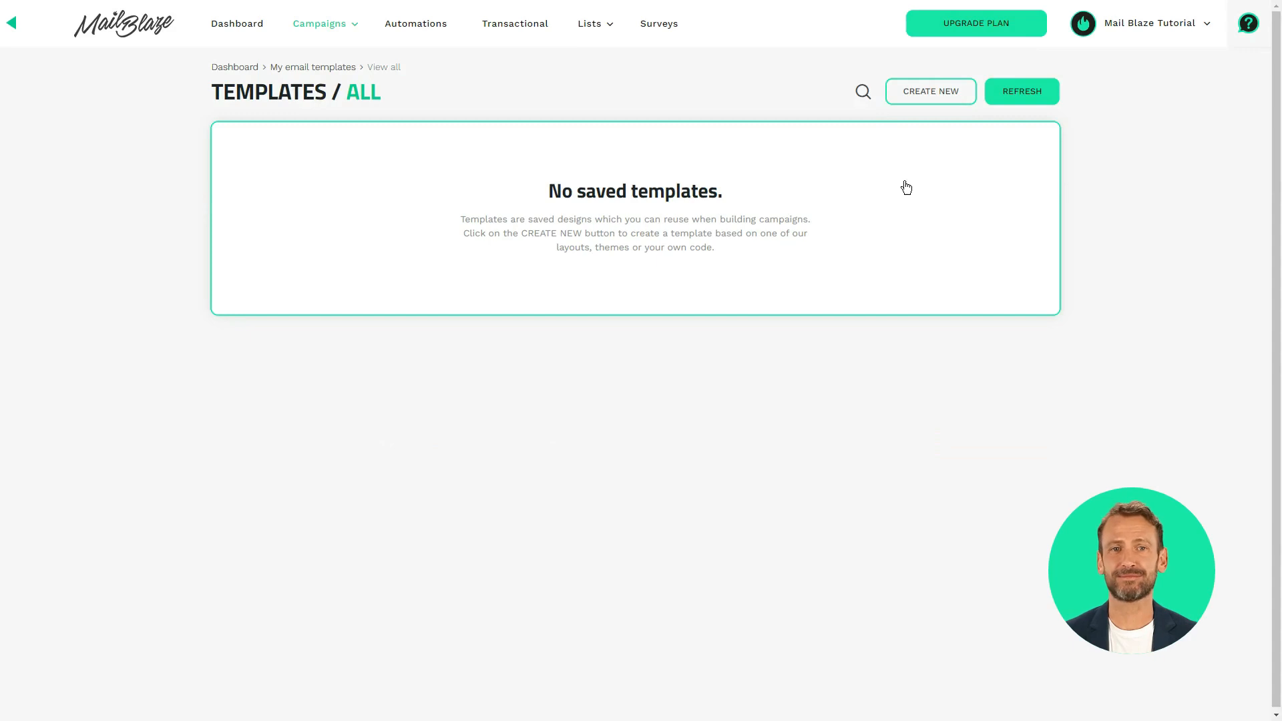
Start creating a new email template
left_click(926, 106)
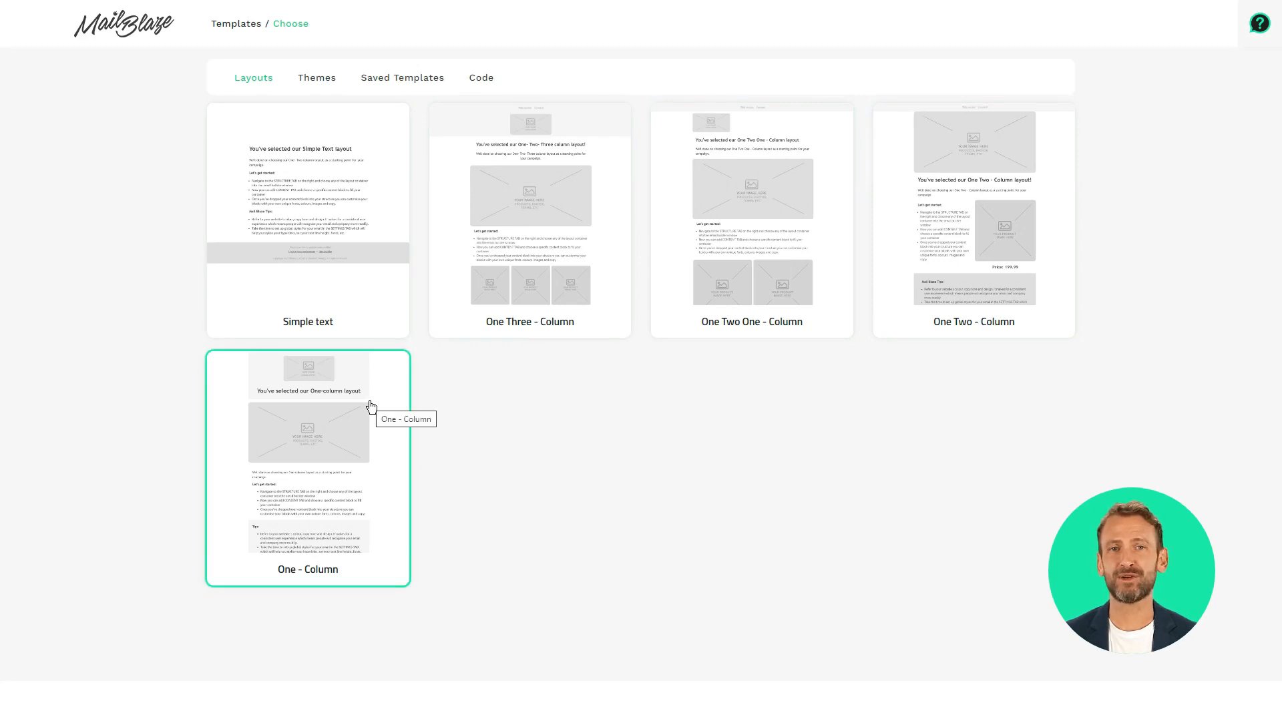
Look through the available themes, the saved templates and the code import options for the new template
left_click(334, 84)
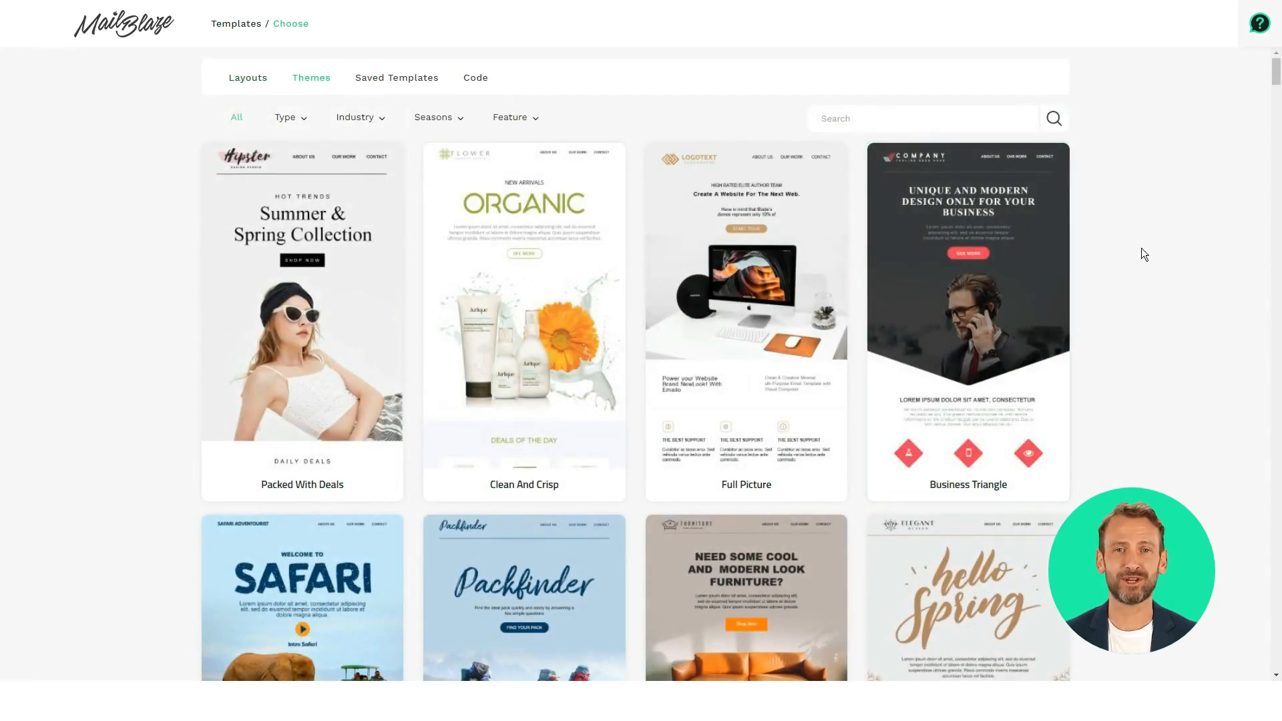
scroll(1142, 254, "down", 5)
scroll(1141, 249, "down", 8)
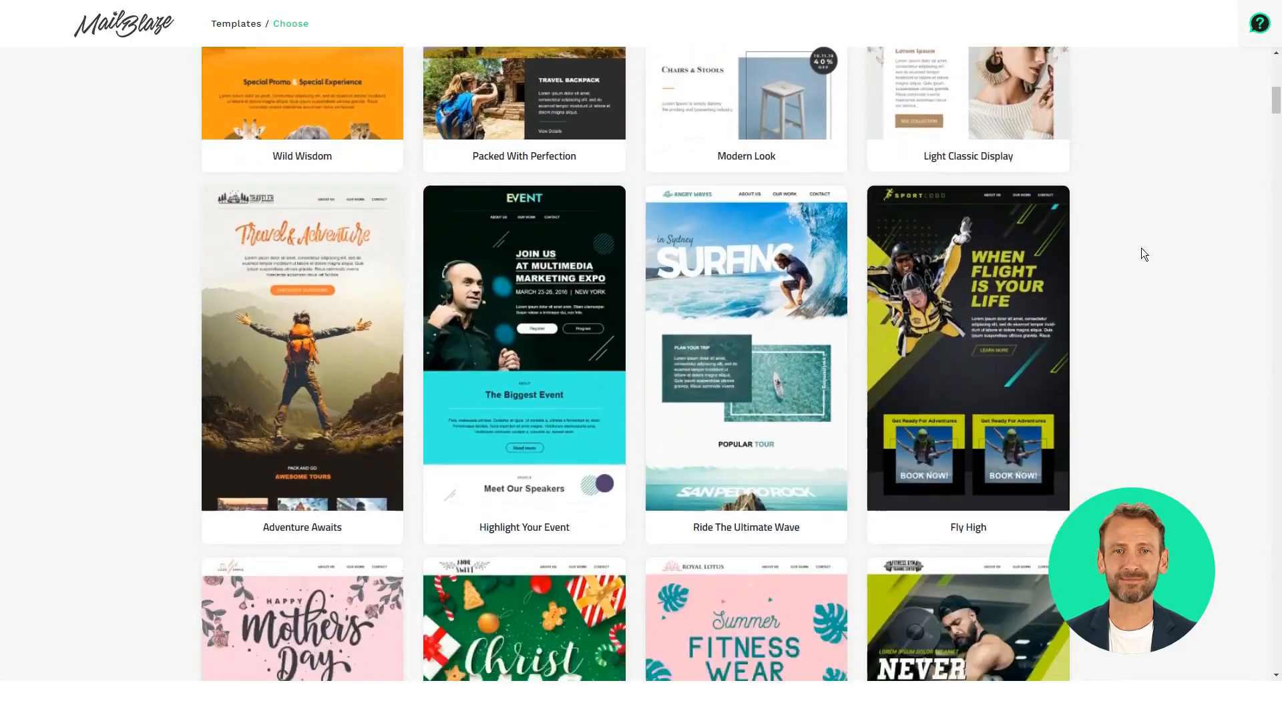
scroll(1142, 254, "down", 10)
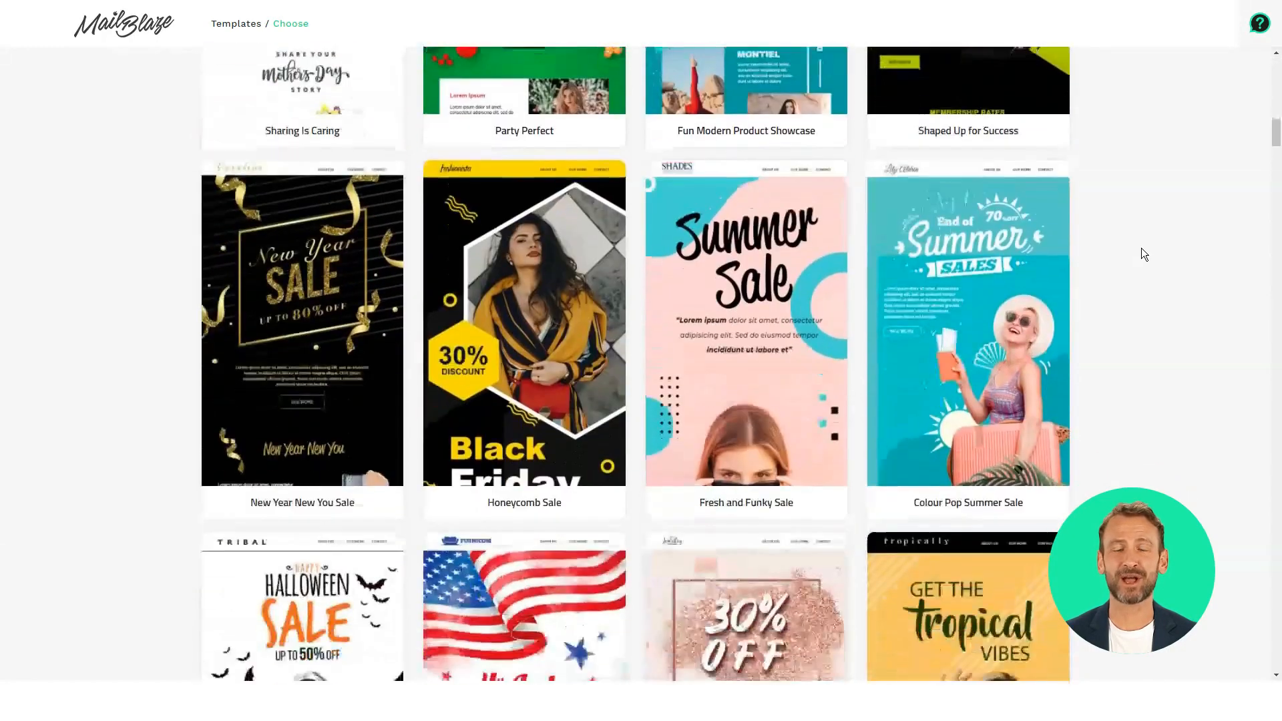
scroll(1141, 249, "down", 11)
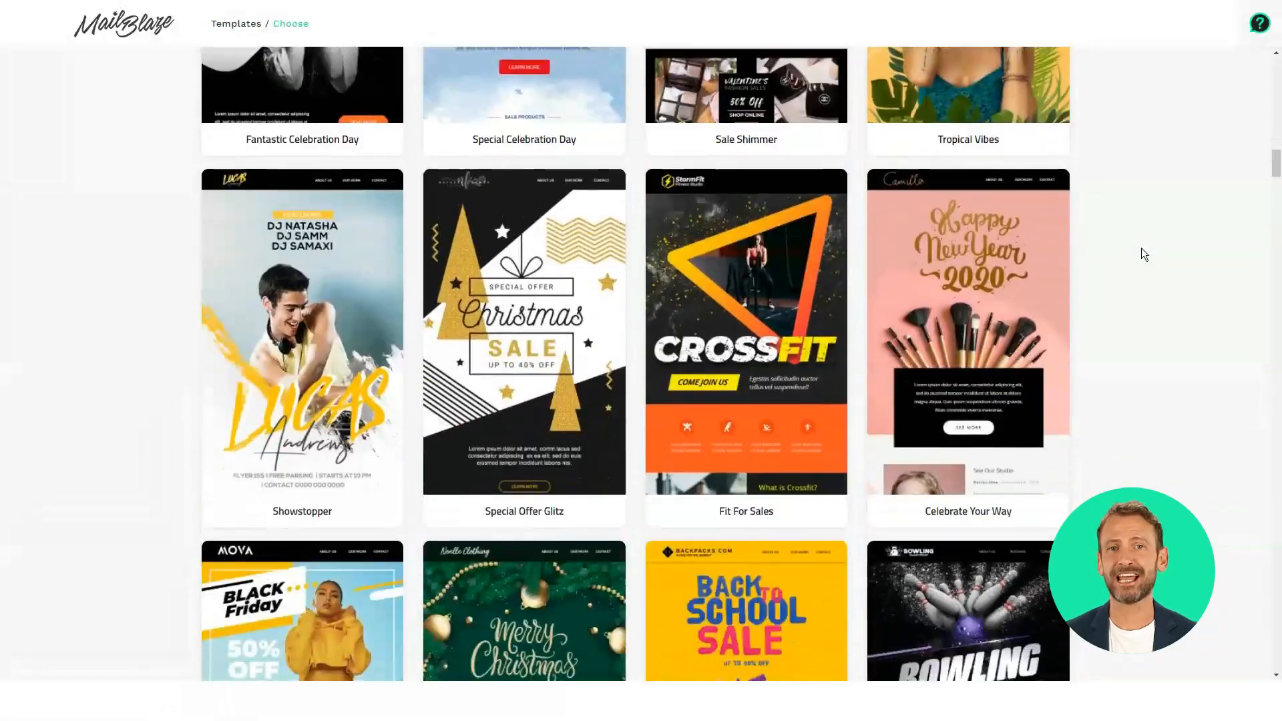
scroll(1142, 254, "down", 9)
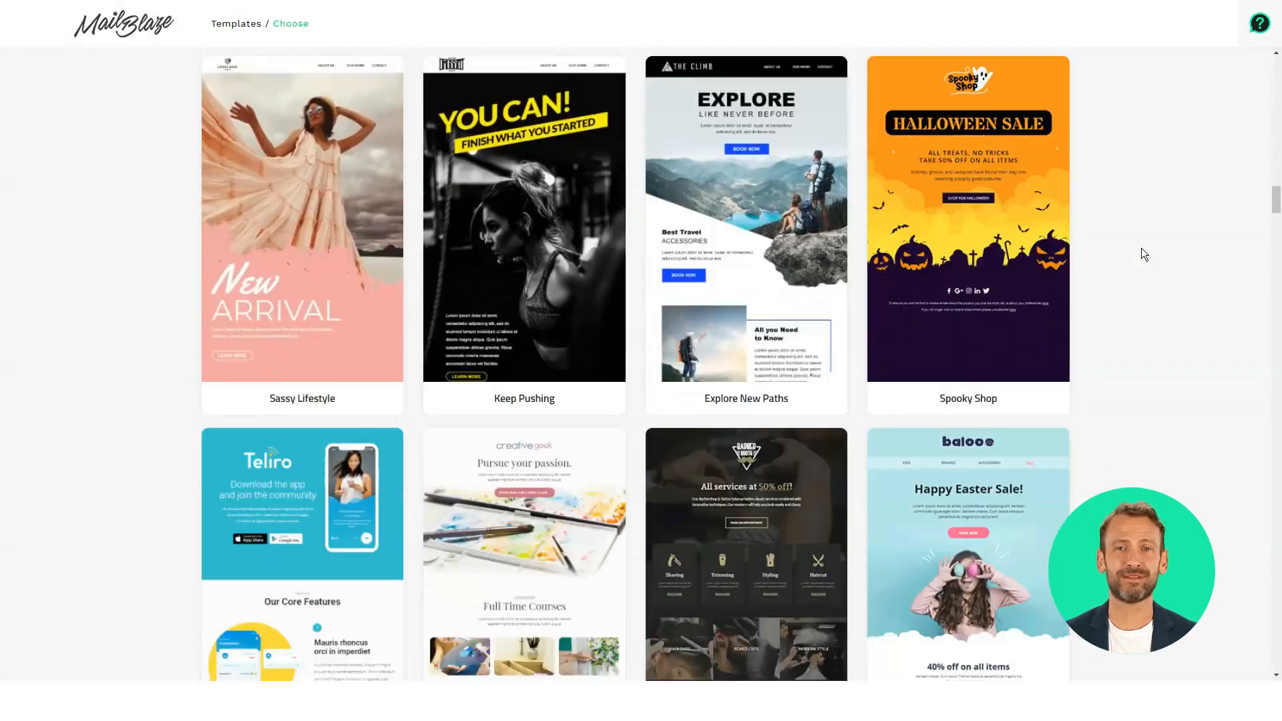
scroll(1142, 253, "down", 12)
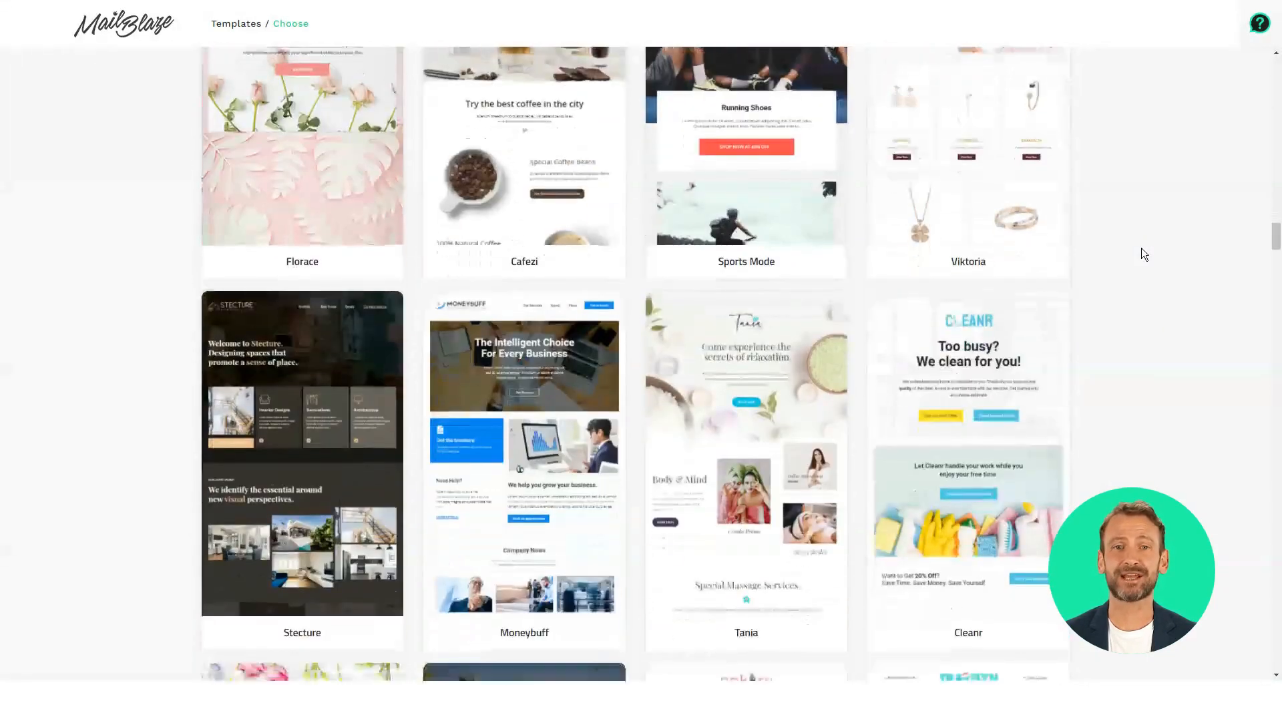
scroll(1143, 253, "down", 11)
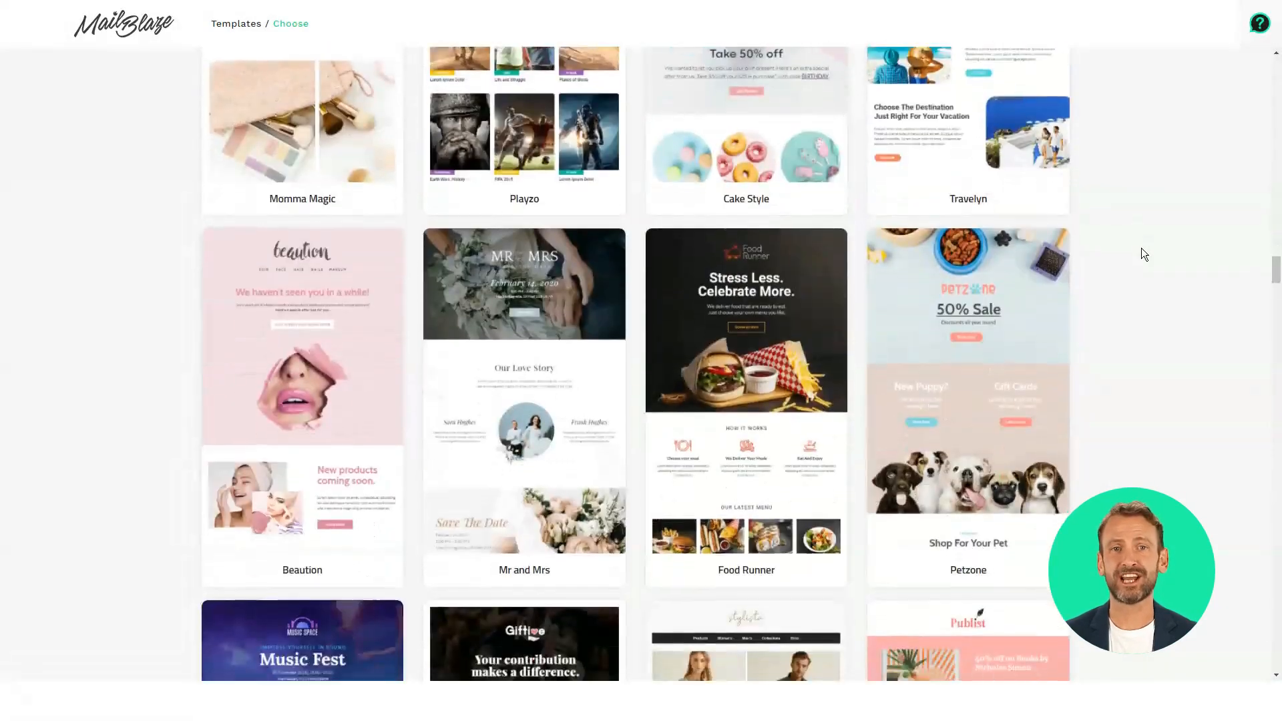
scroll(1143, 254, "down", 12)
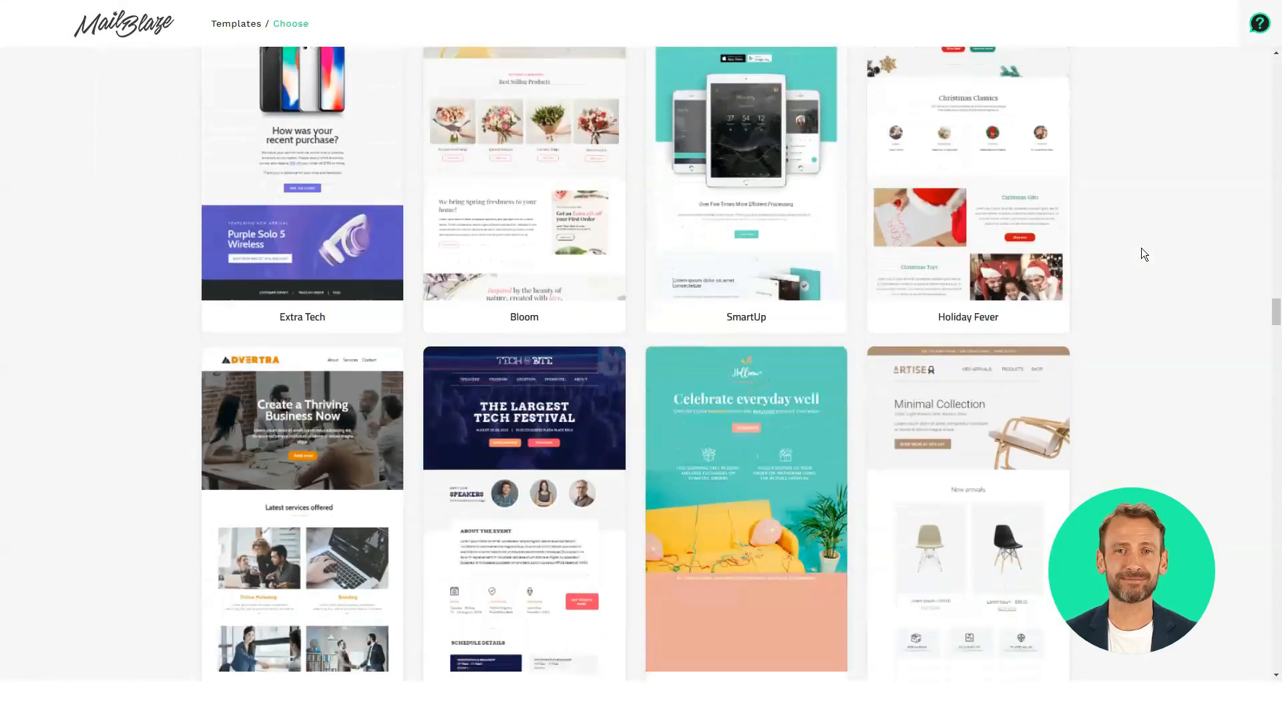
scroll(1141, 254, "down", 10)
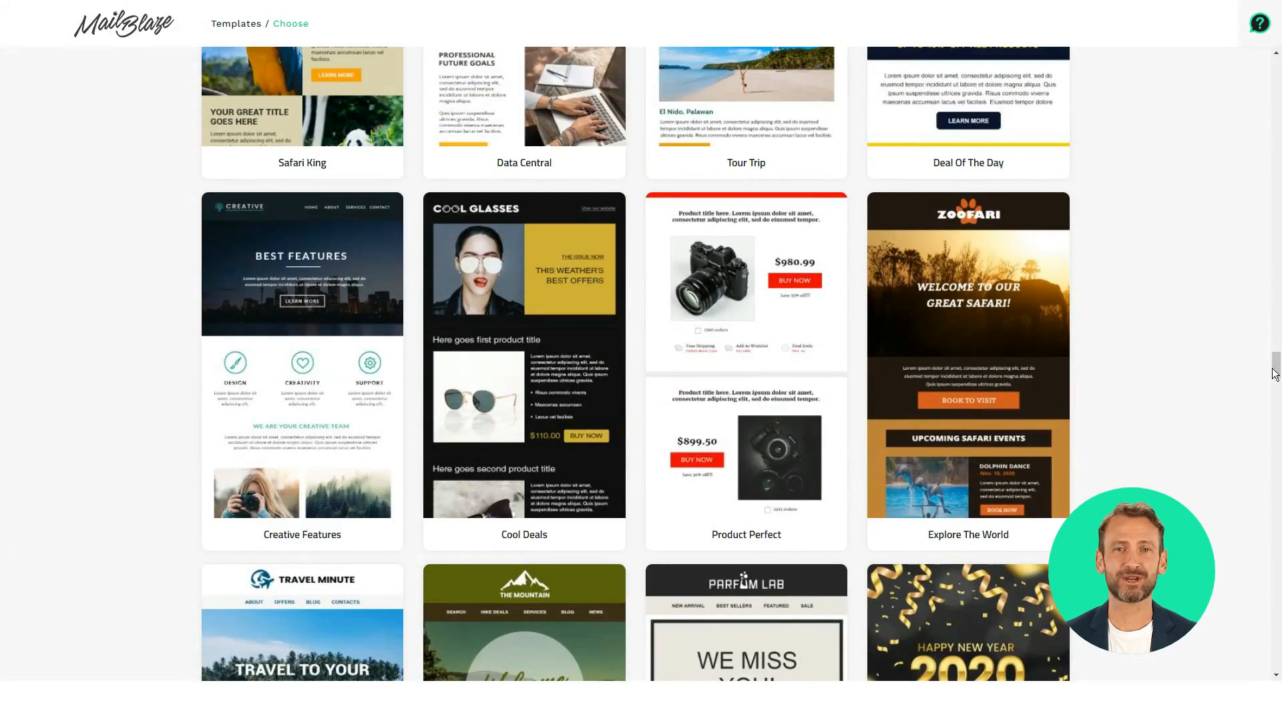
left_click_drag(1276, 365, 1278, 55)
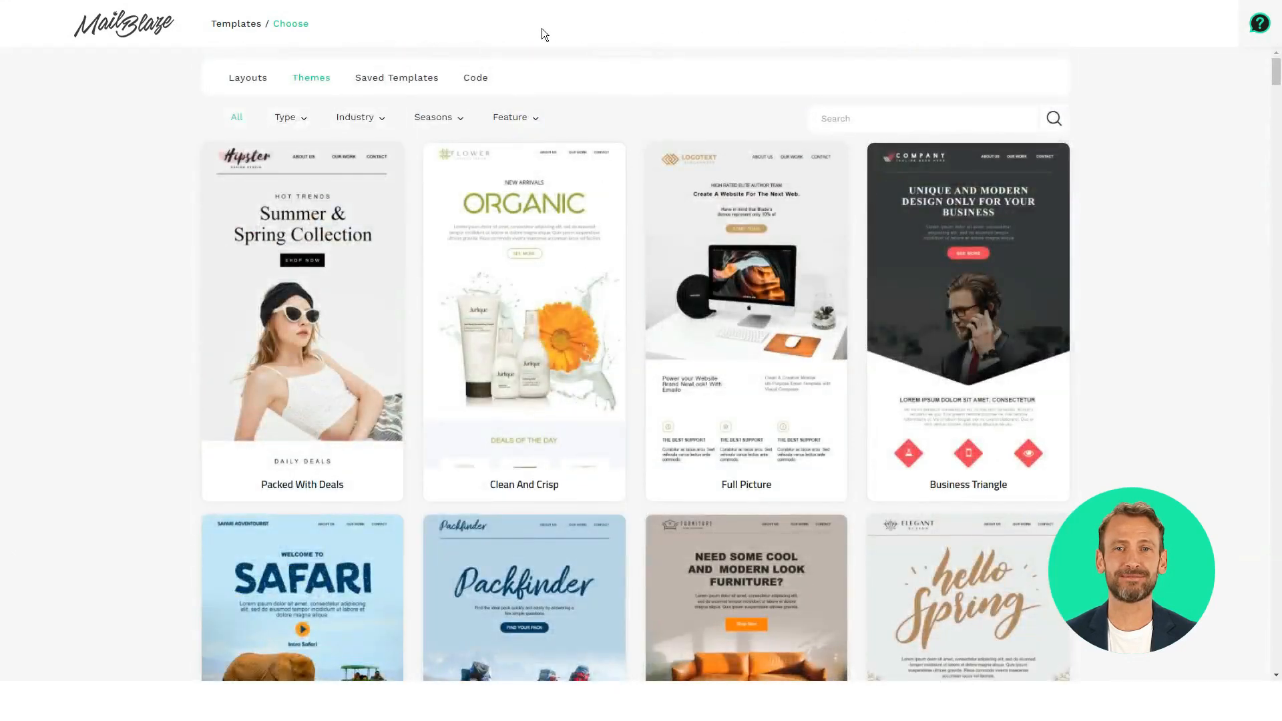
left_click(395, 78)
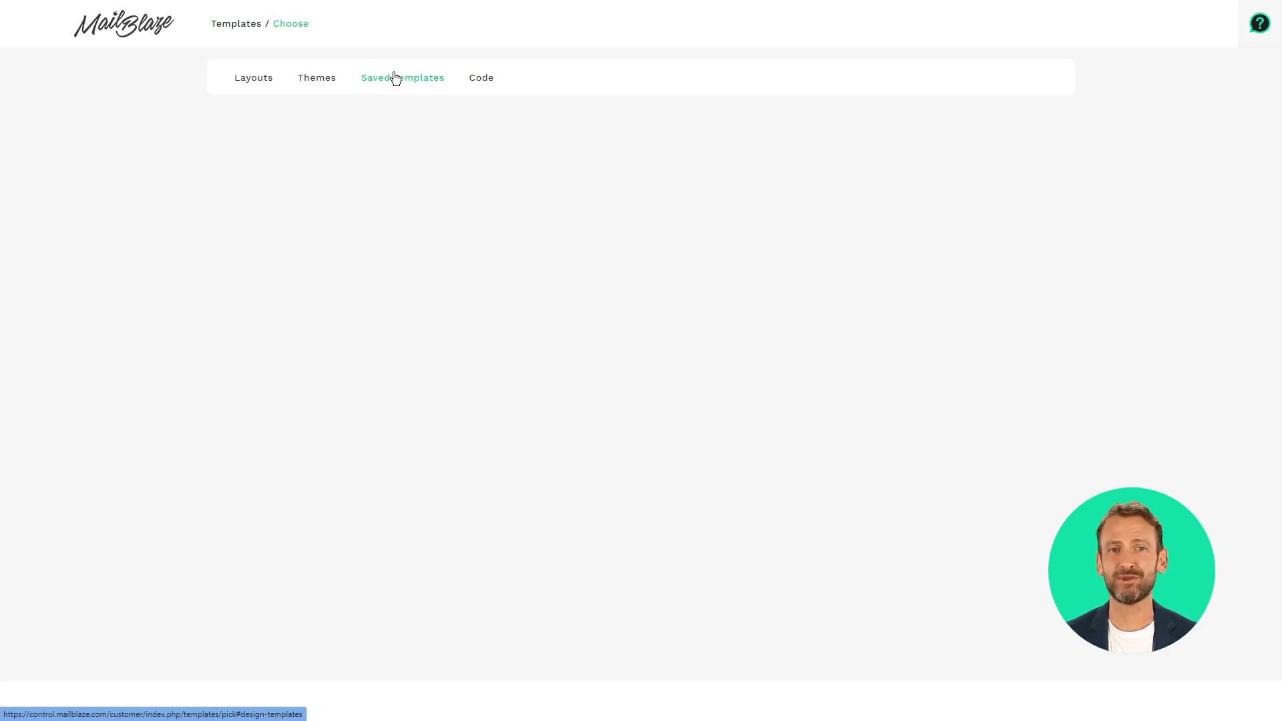
left_click(484, 79)
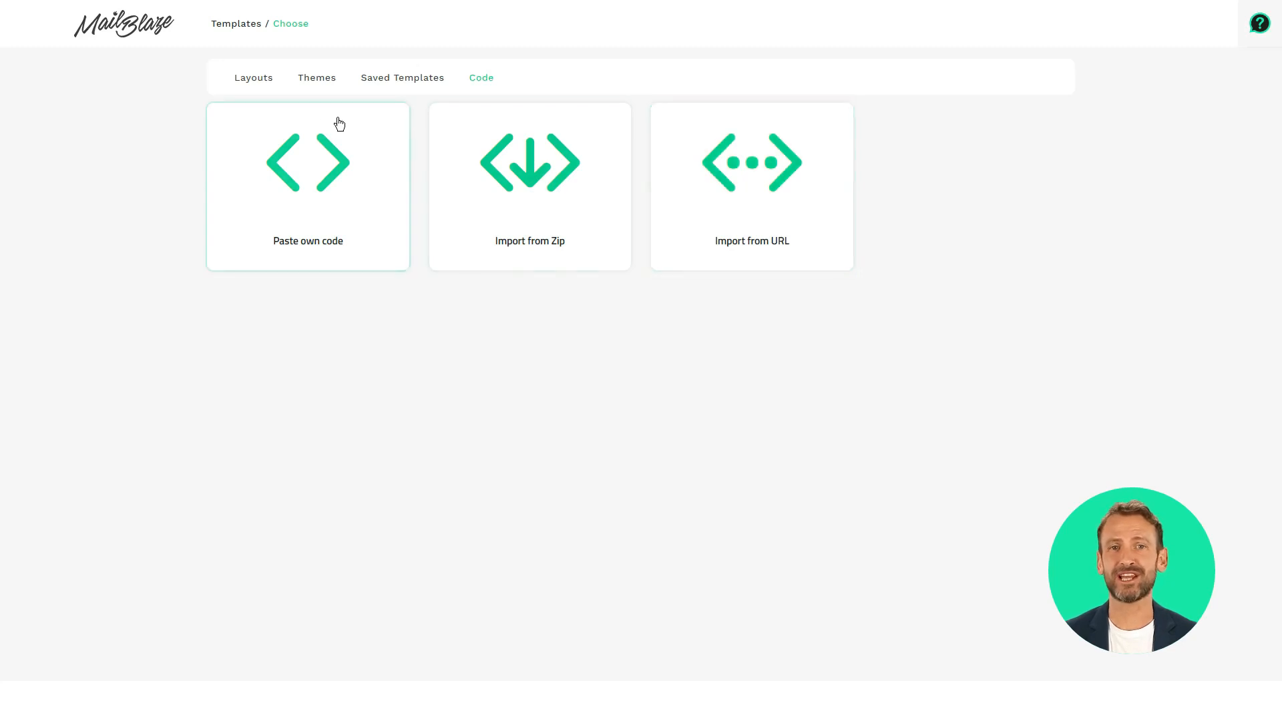
Create the template from the Simple text layout and name it Tutorial
left_click(255, 85)
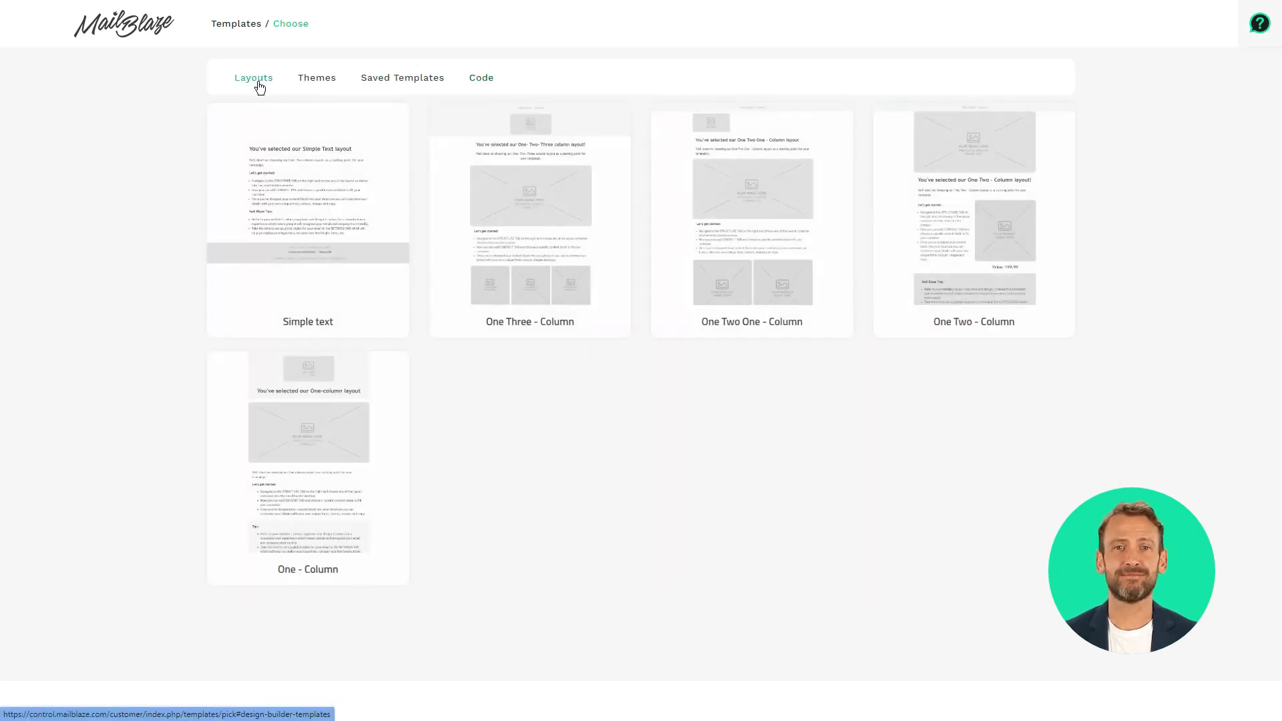
left_click(272, 214)
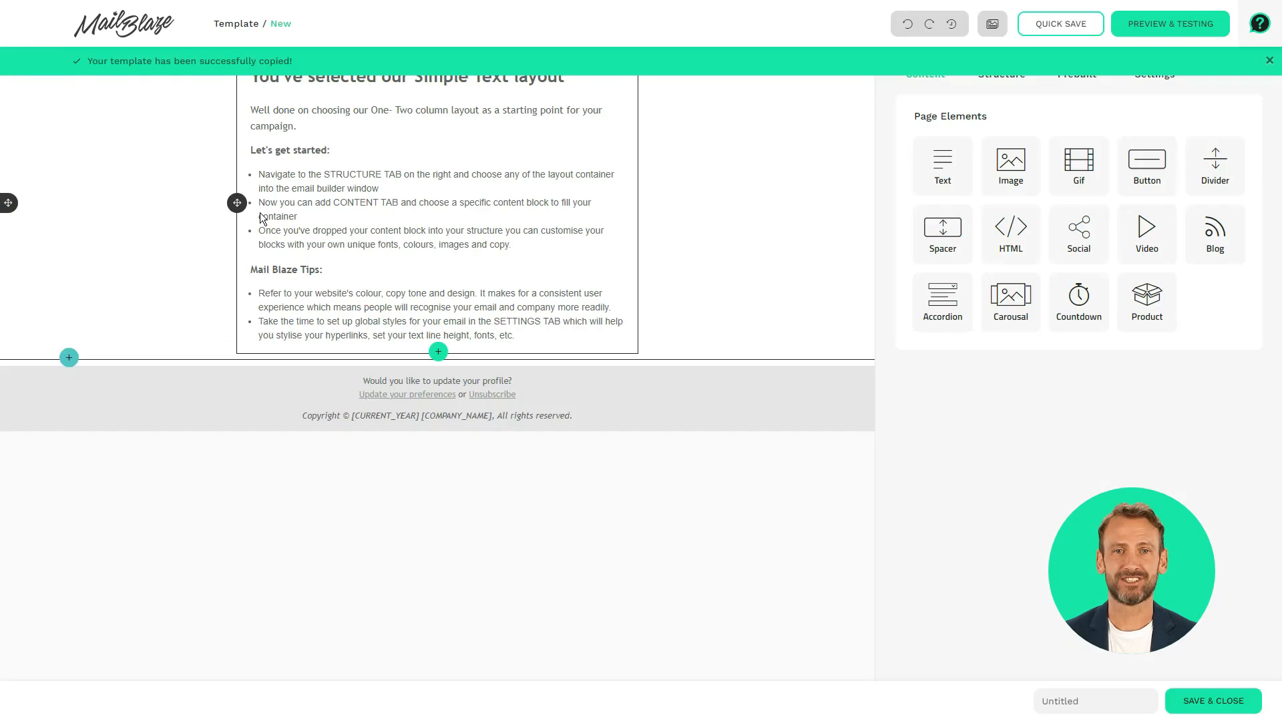
left_click(1038, 699)
double_click(1045, 699)
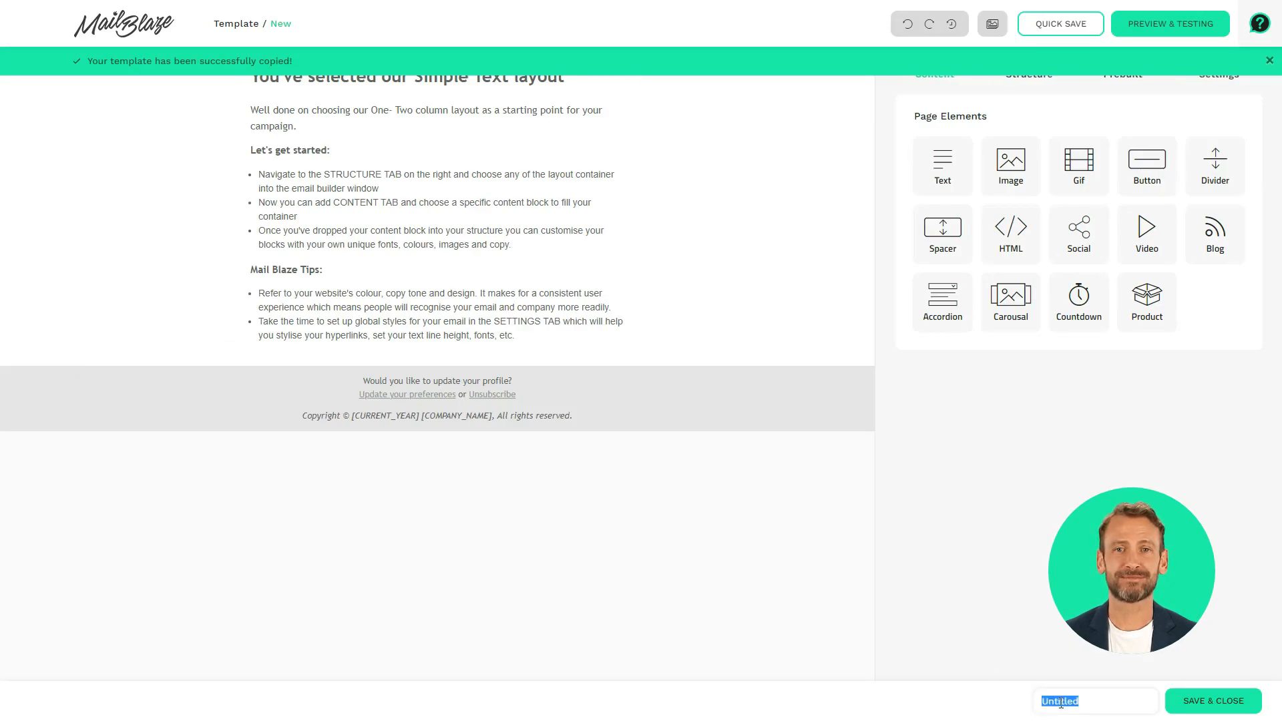
type("T")
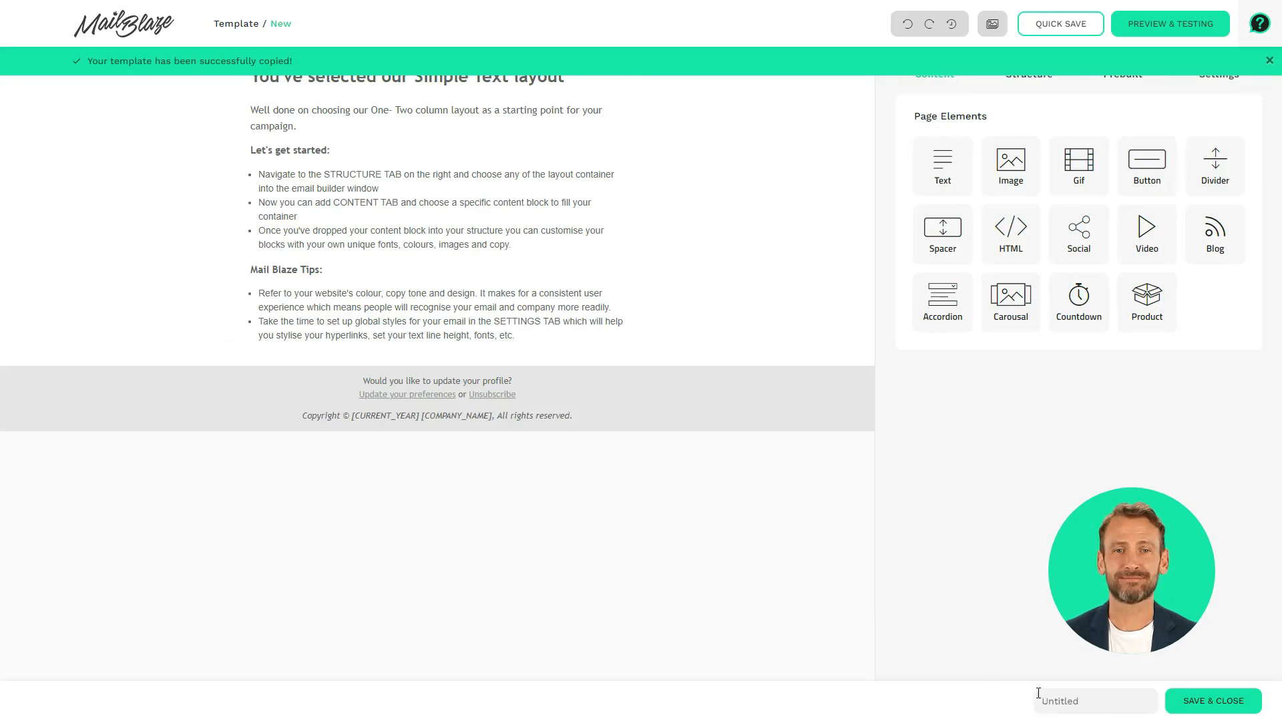
double_click(1061, 703)
type("Tutorial")
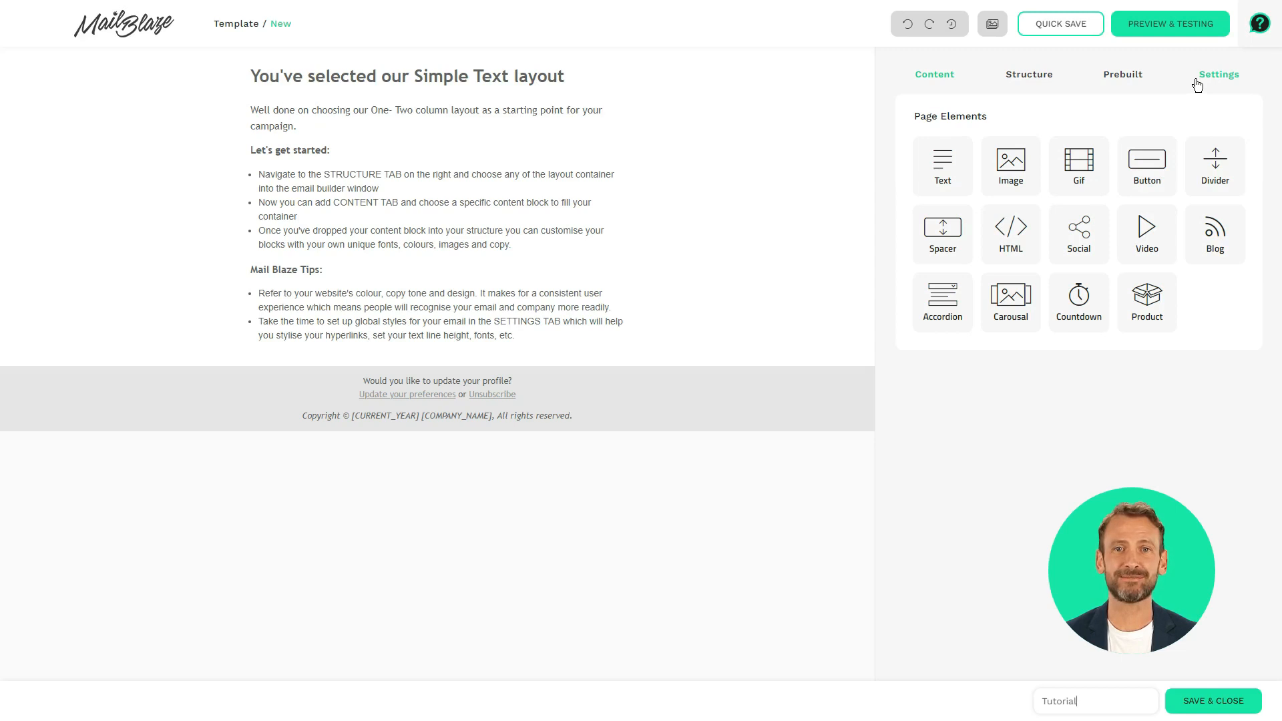
Examine the content elements, the column structures and the list of existing templates whose structures can be imported
left_click(931, 80)
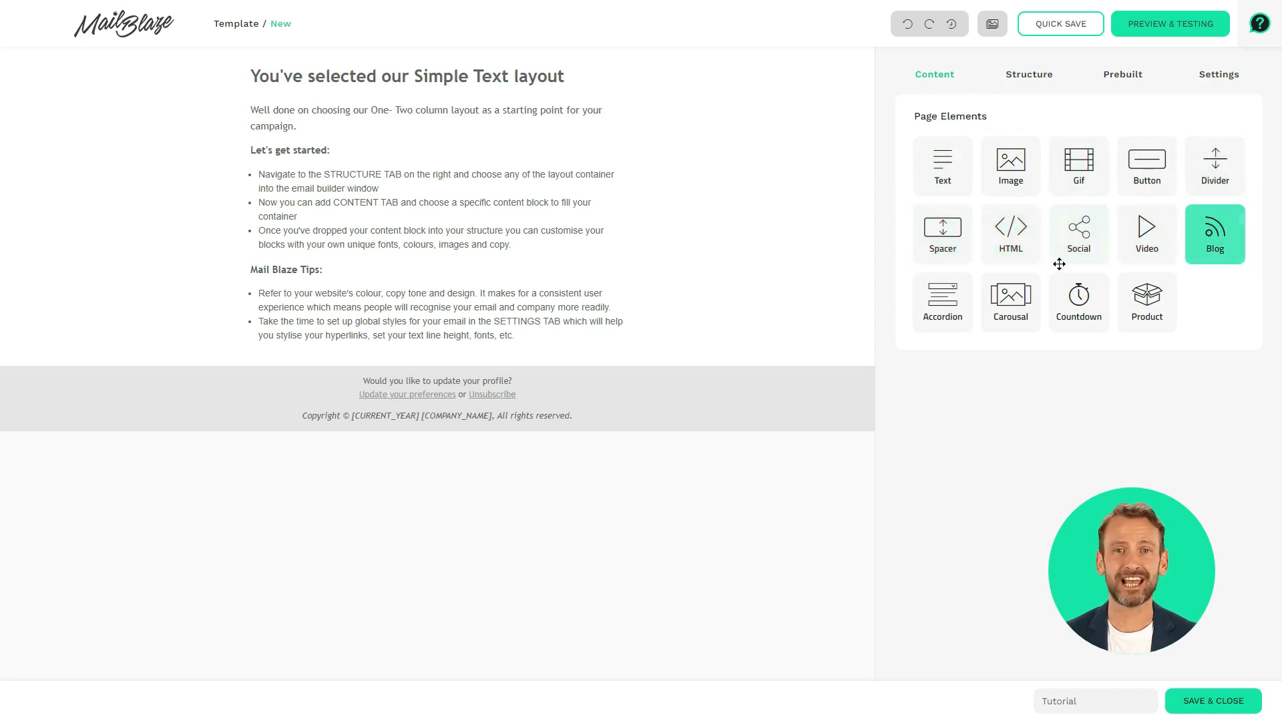
left_click(1034, 78)
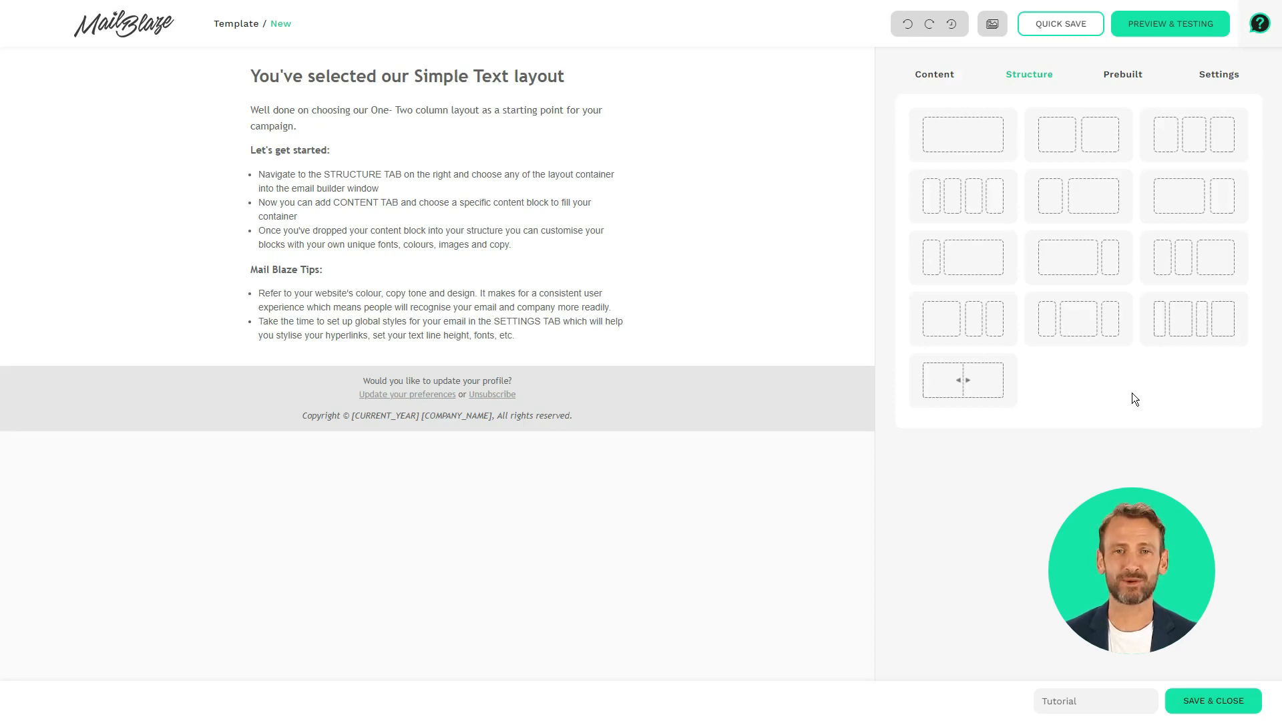
left_click(1120, 76)
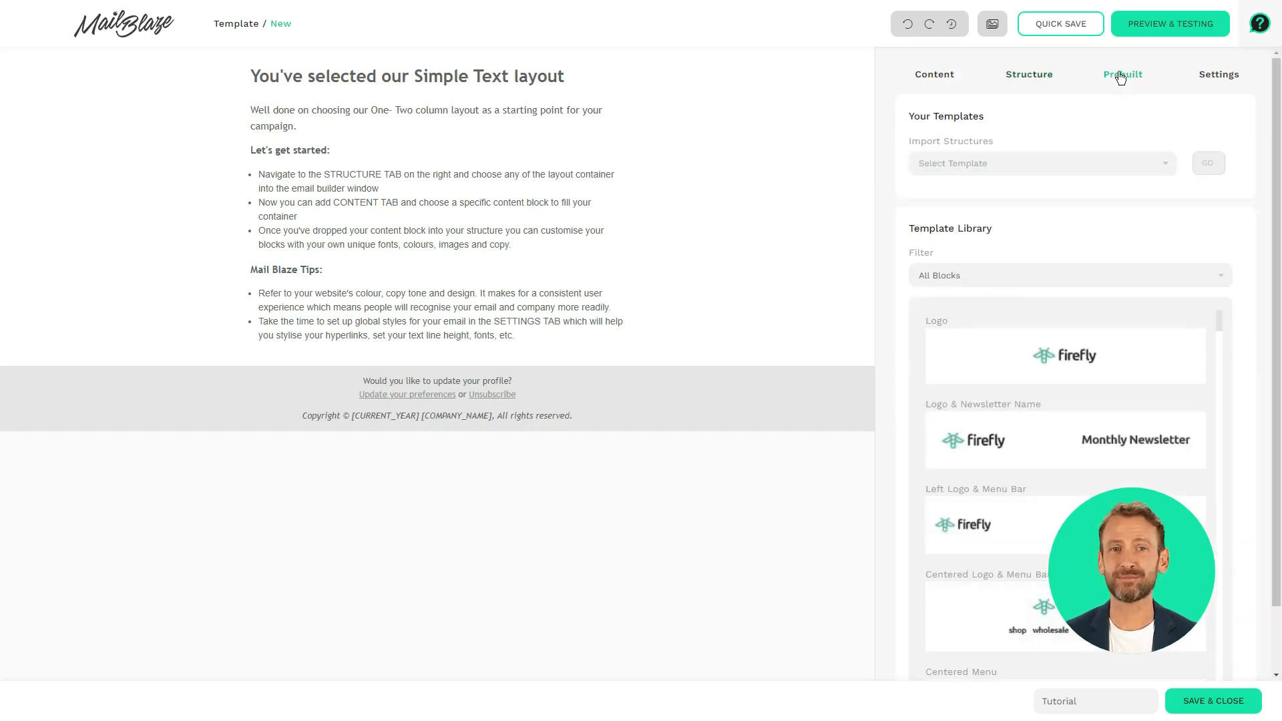
left_click(1076, 168)
scroll(1066, 245, "down", 6)
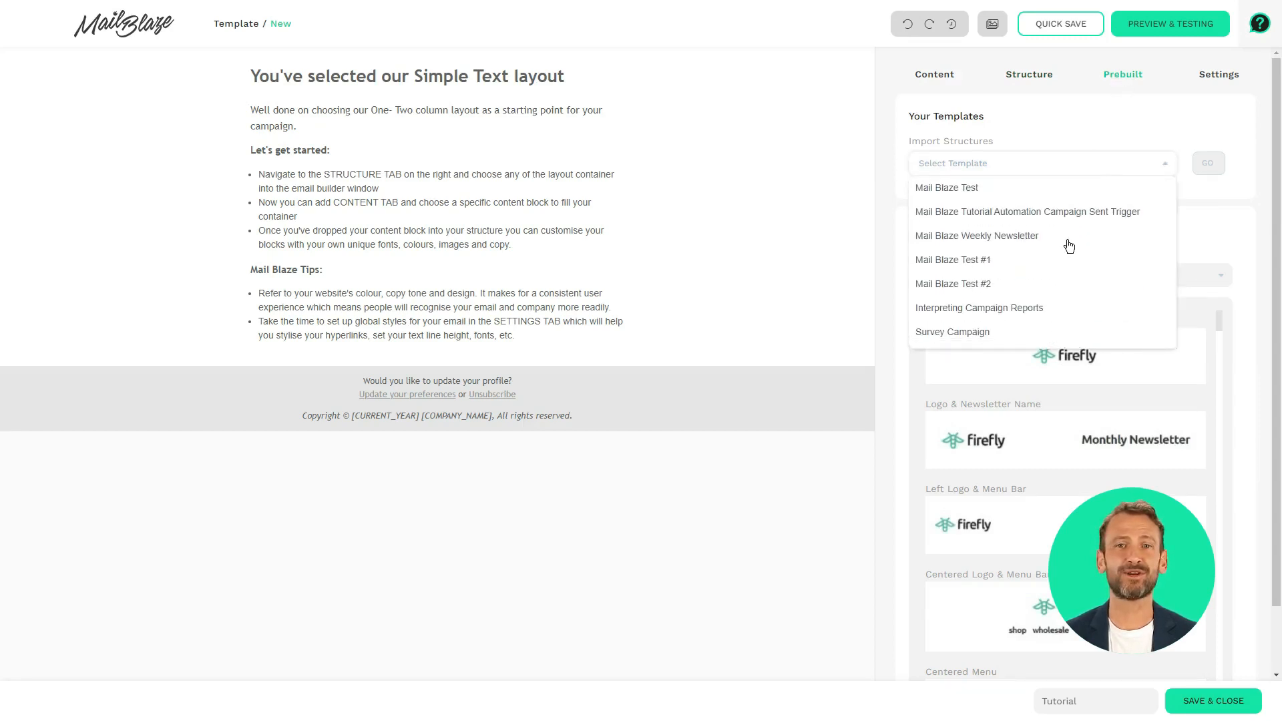
scroll(1069, 290, "down", 8)
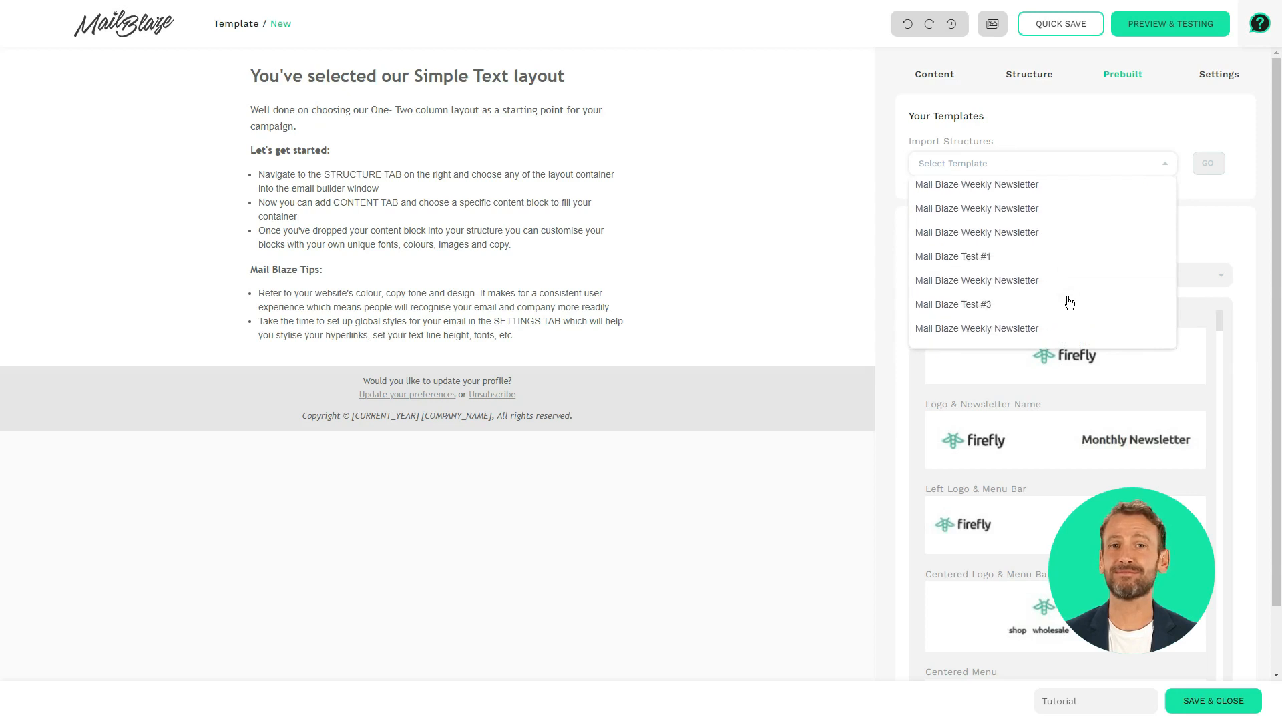
scroll(1069, 303, "down", 6)
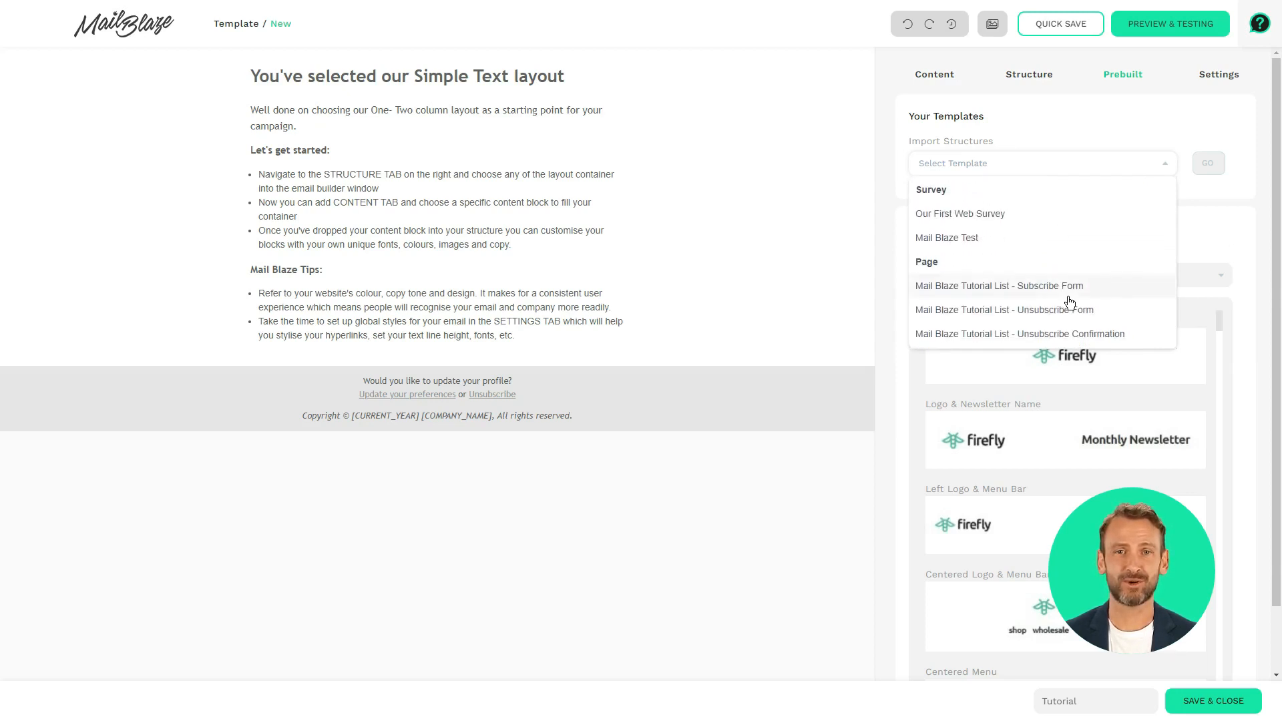
scroll(1071, 302, "up", 15)
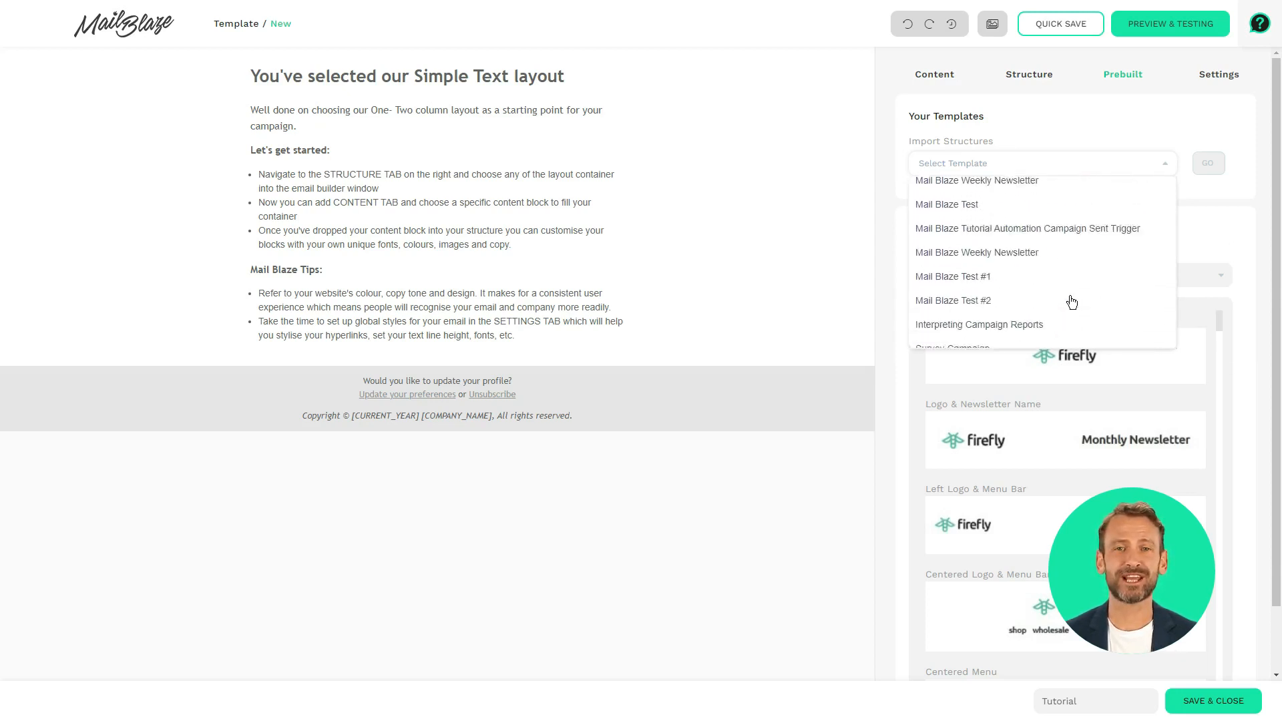
left_click(1185, 214)
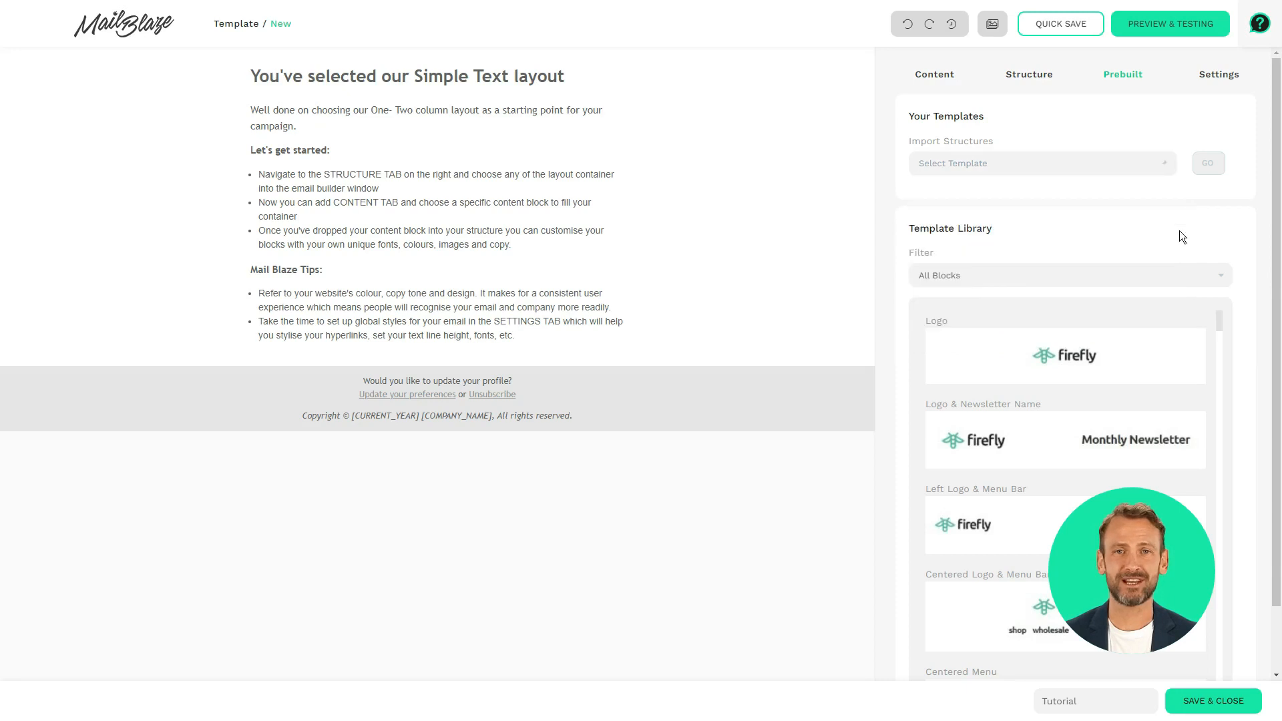
Check the block categories of the Template Library filter and insert the prebuilt Logo block above the email's main heading
left_click(1149, 274)
scroll(1116, 334, "down", 5)
scroll(1119, 354, "up", 3)
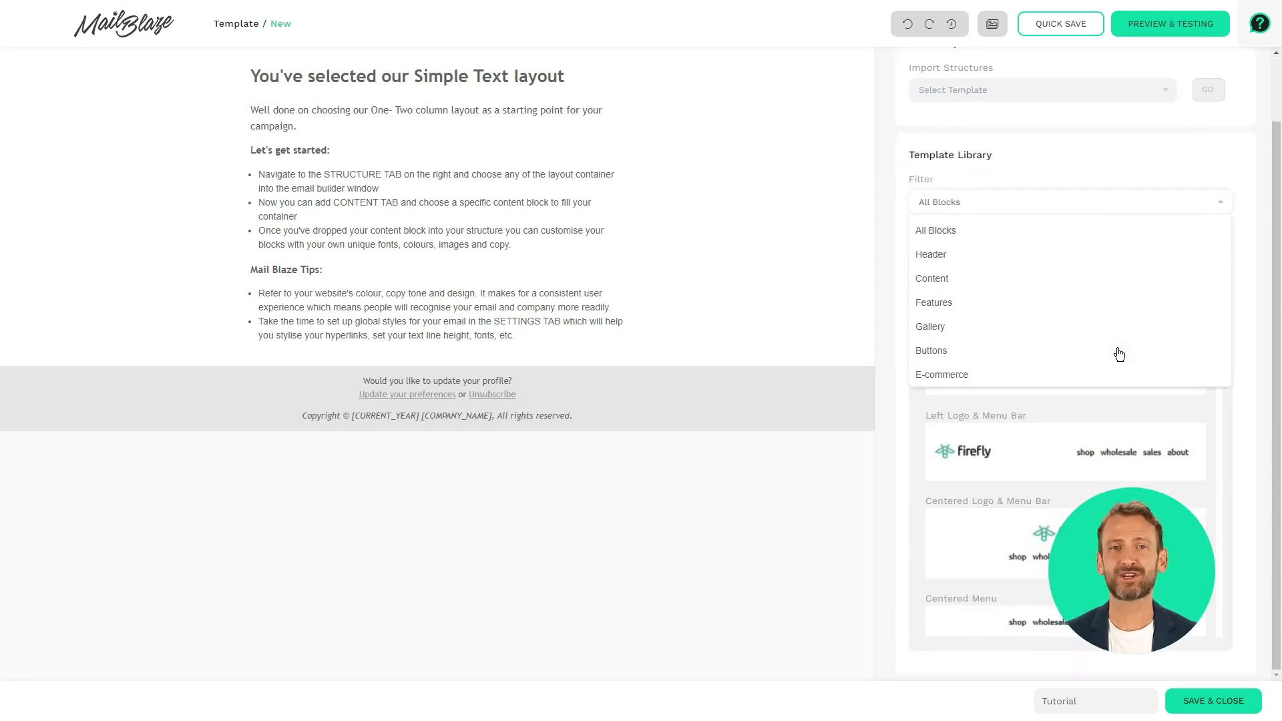
scroll(1118, 350, "up", 2)
left_click(1151, 241)
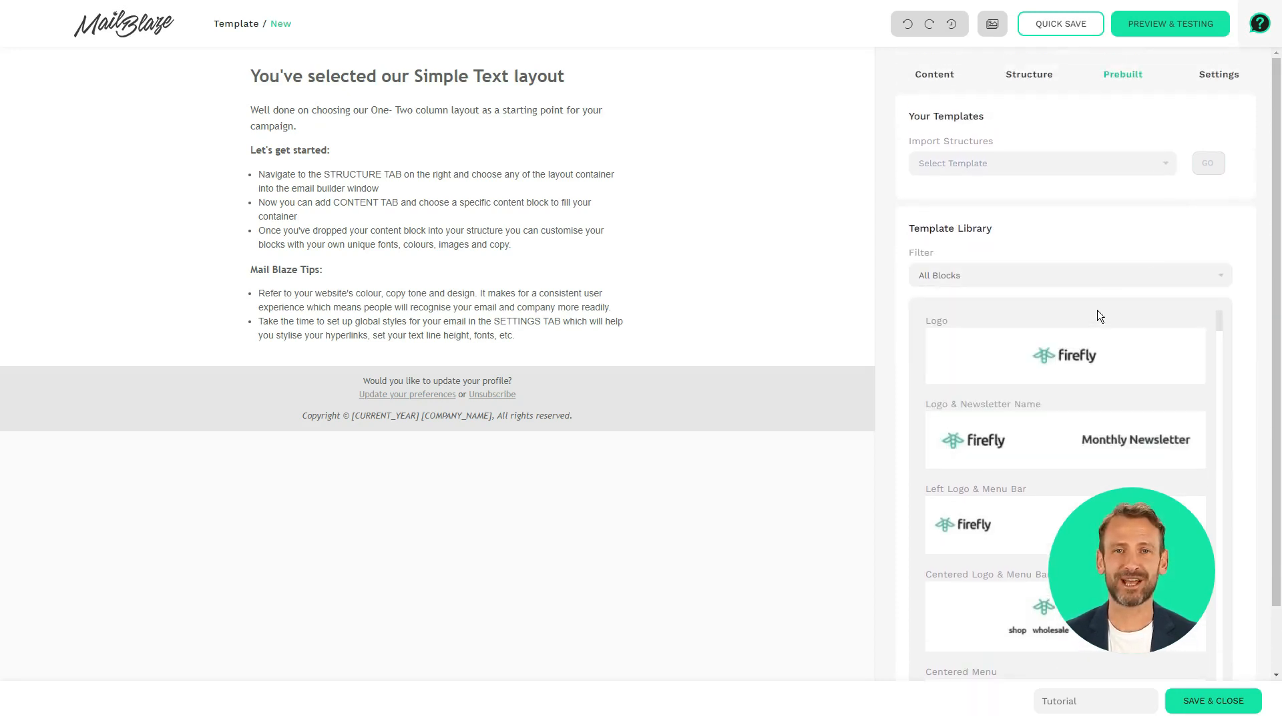
left_click_drag(1060, 356, 397, 47)
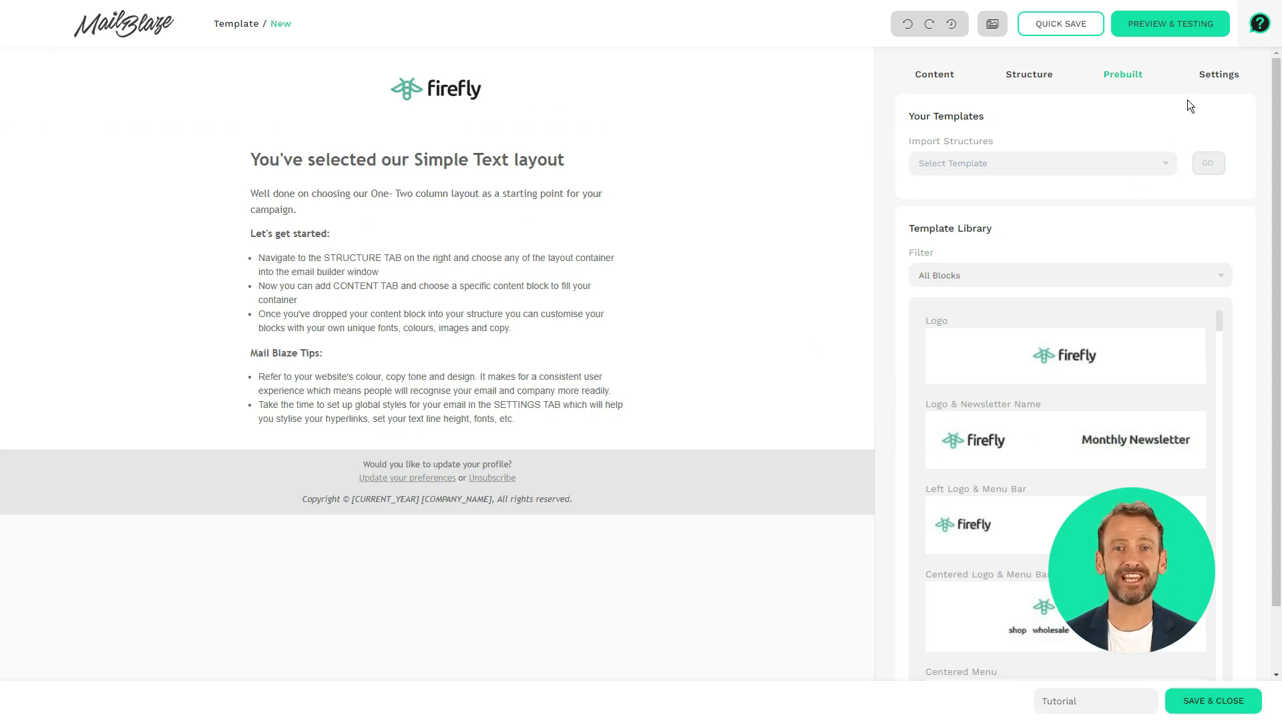
Set the email's maximum width to 638 px in the email settings
left_click(1219, 75)
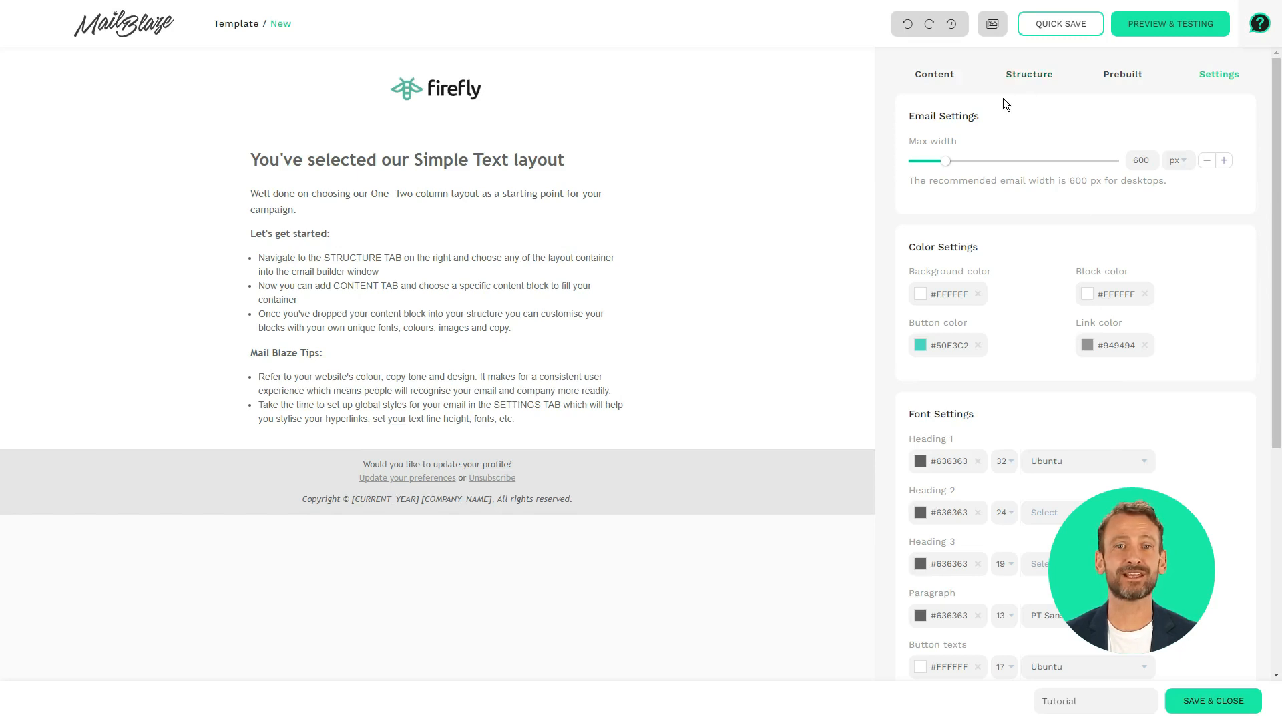
mouse_move(947, 161)
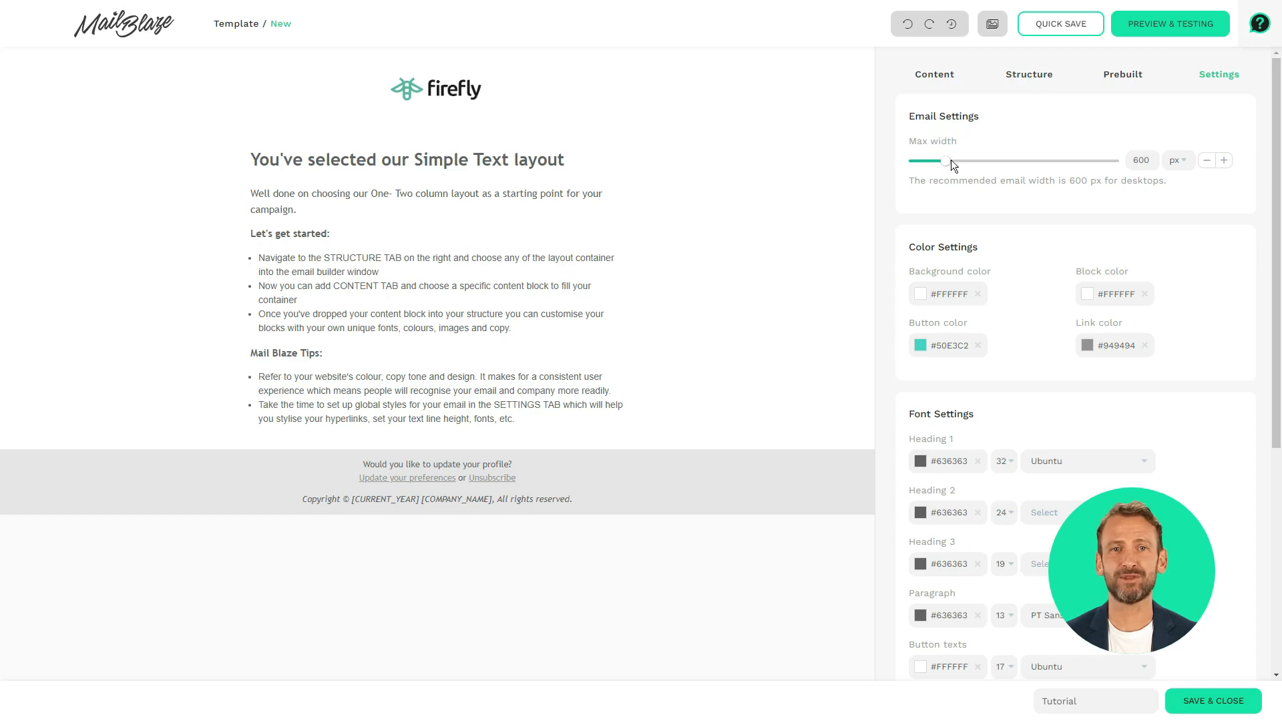
left_click(1223, 160)
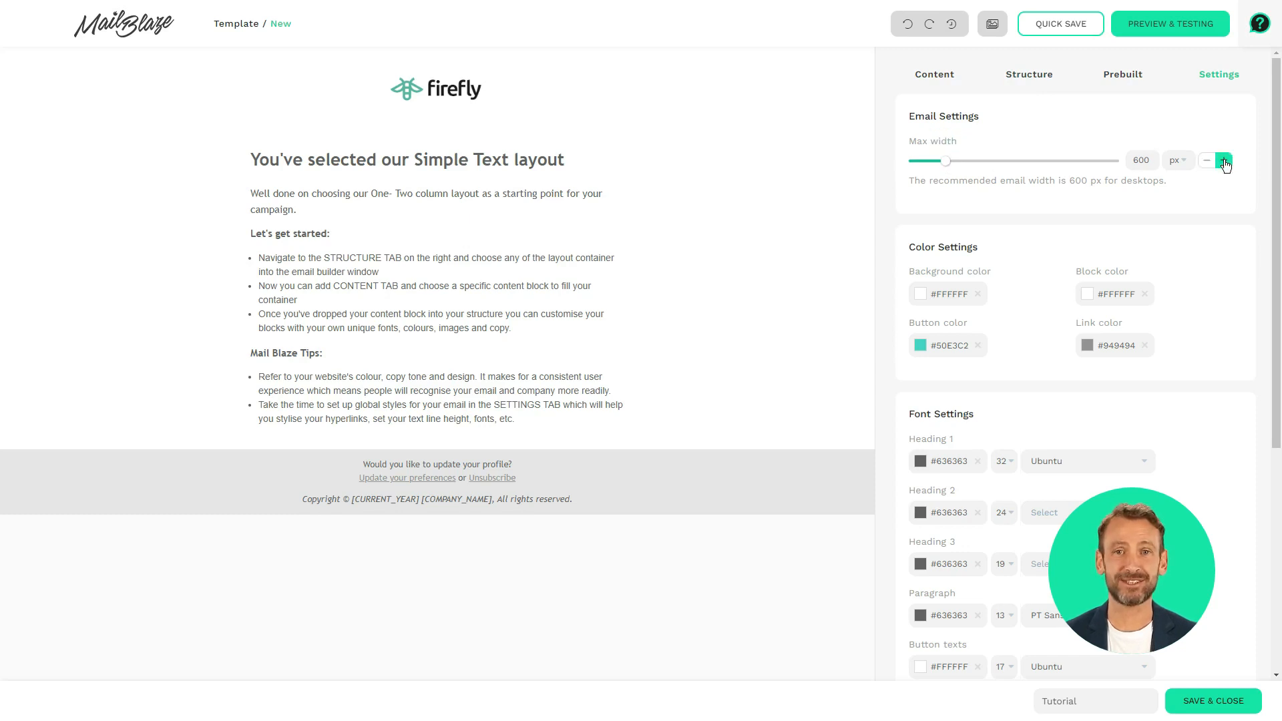
left_click(1224, 160)
left_click(1224, 160)
left_click(1223, 160)
left_click(1223, 160)
left_click(1223, 160)
left_click(1223, 160)
left_click(1223, 161)
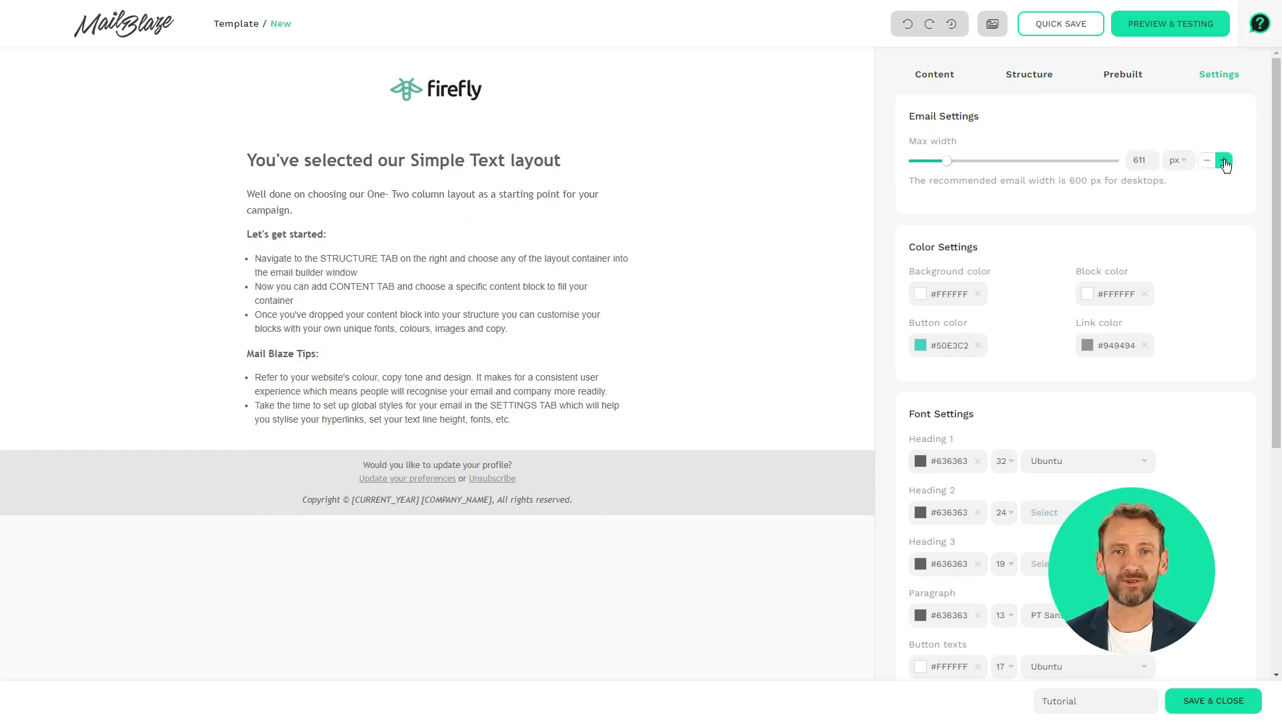
left_click(1223, 160)
left_click(1223, 160)
left_click(1223, 161)
left_click(1223, 160)
left_click(1224, 160)
left_click(1224, 160)
left_click(1223, 160)
left_click(1223, 160)
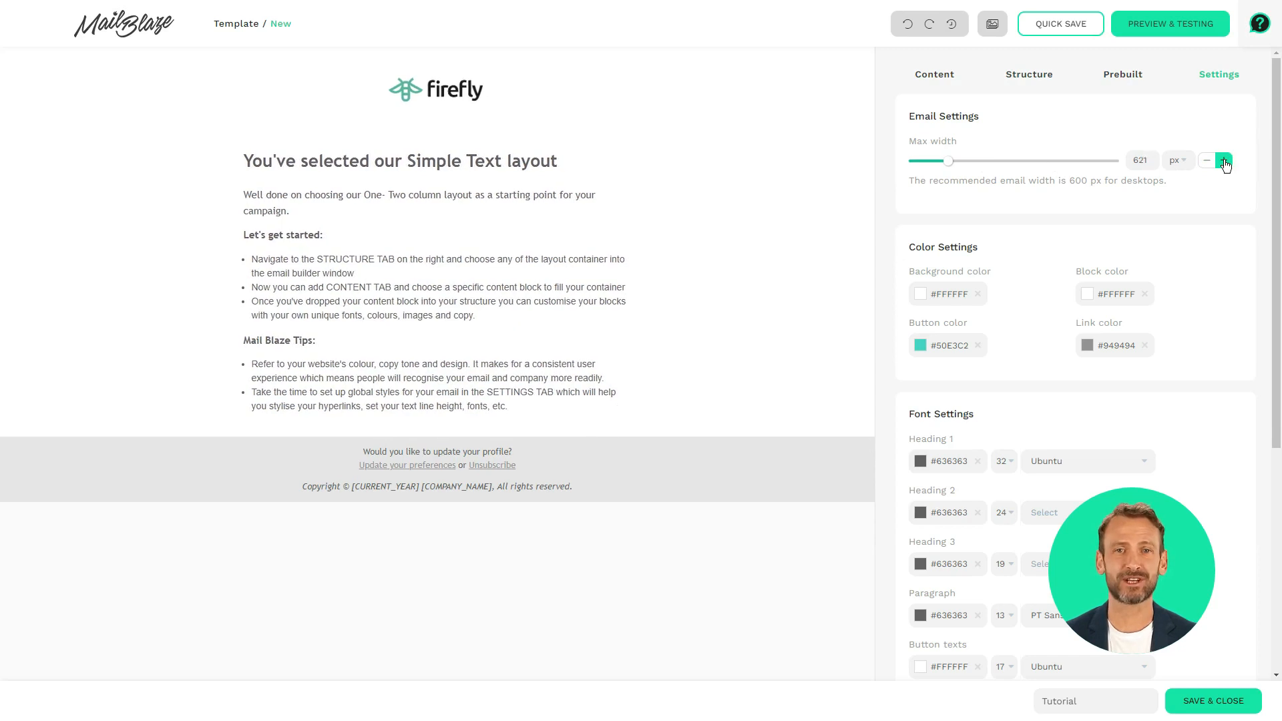
left_click(1224, 160)
left_click(1224, 161)
left_click(1224, 161)
left_click(1223, 161)
left_click(1224, 160)
left_click(1223, 160)
left_click(1224, 161)
left_click(1224, 160)
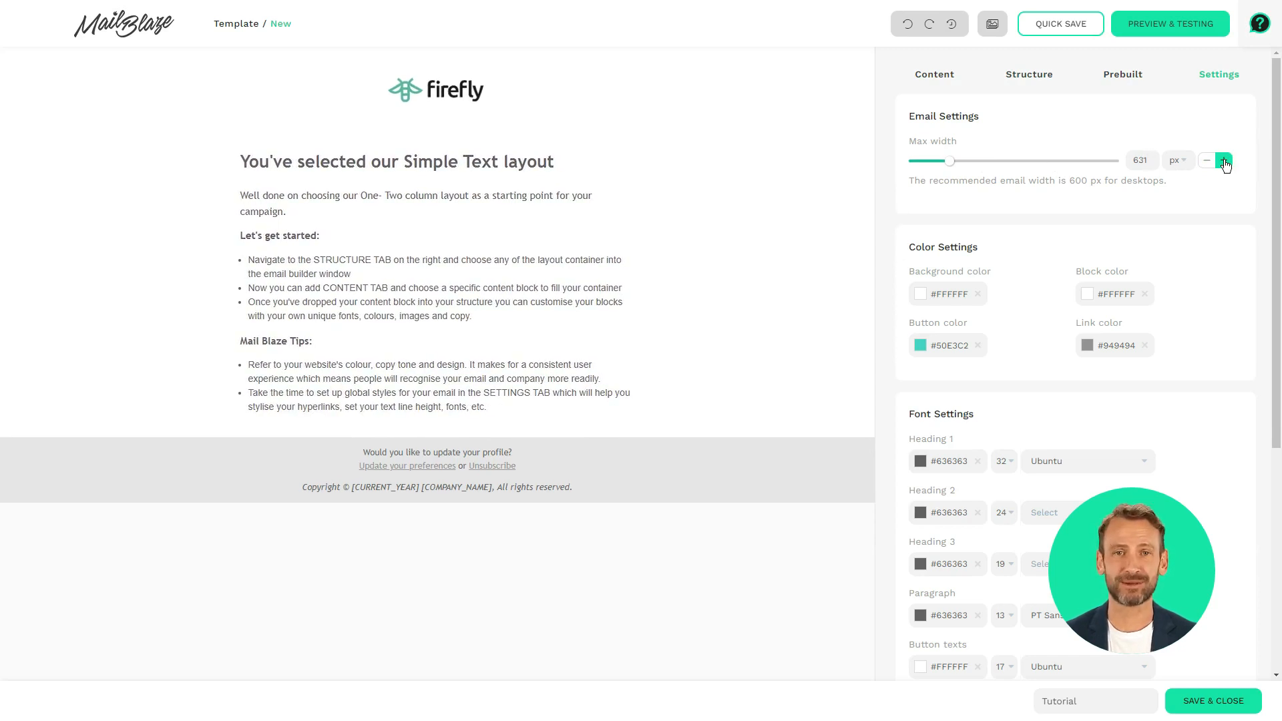
left_click(1224, 160)
left_click(1223, 160)
left_click(1224, 160)
left_click(1223, 160)
left_click(1223, 160)
left_click(1223, 161)
left_click(1224, 160)
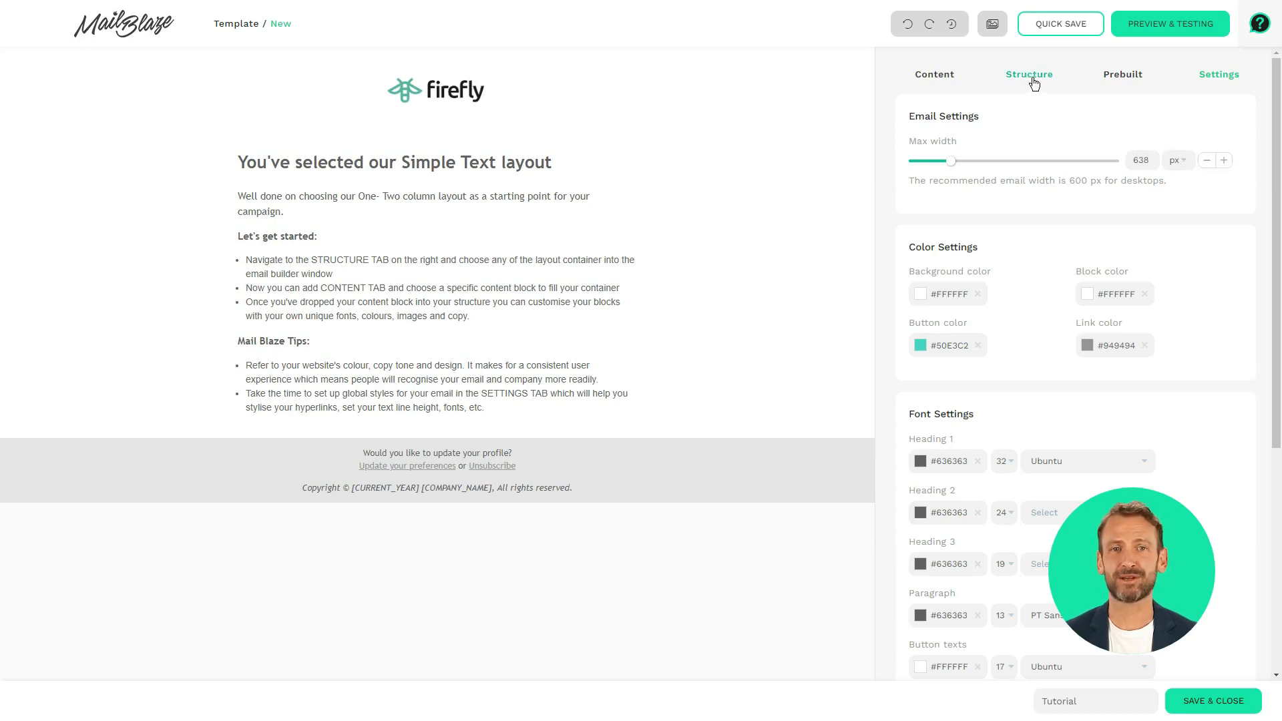
Check the protocol and URL of the footer's Unsubscribe link, keep them as they are, and save the template
left_click(532, 480)
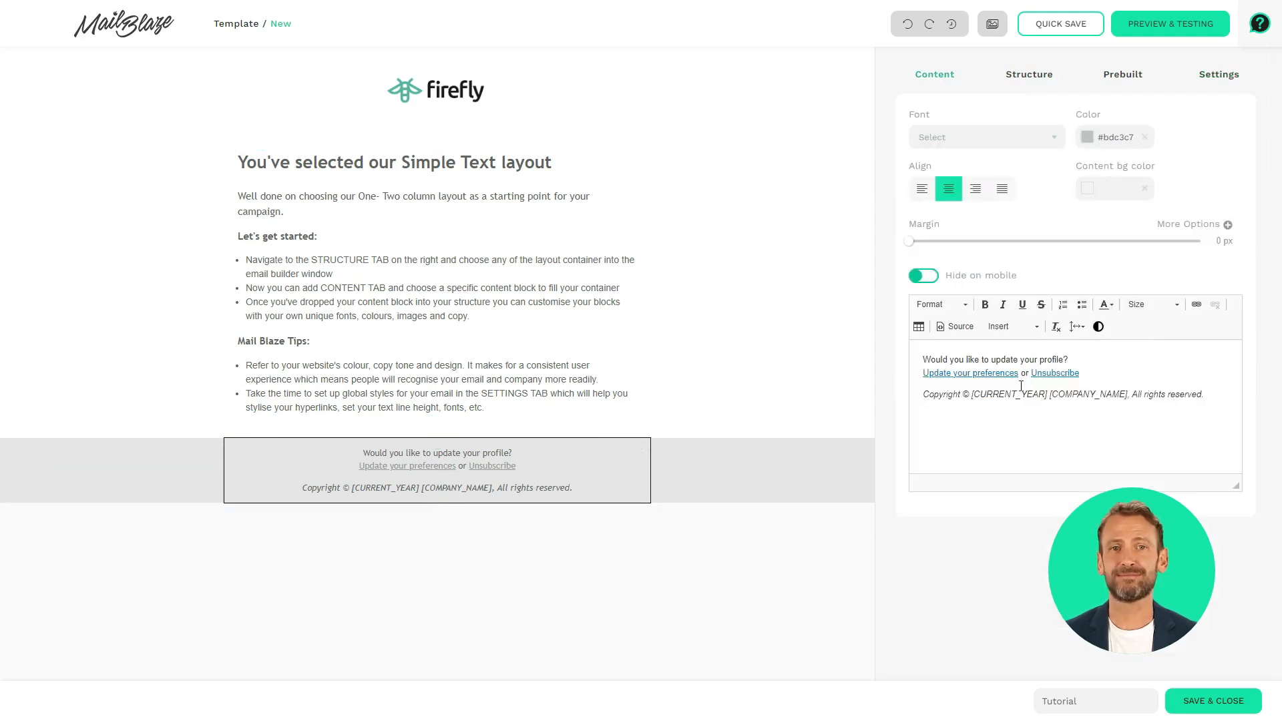
double_click(1060, 374)
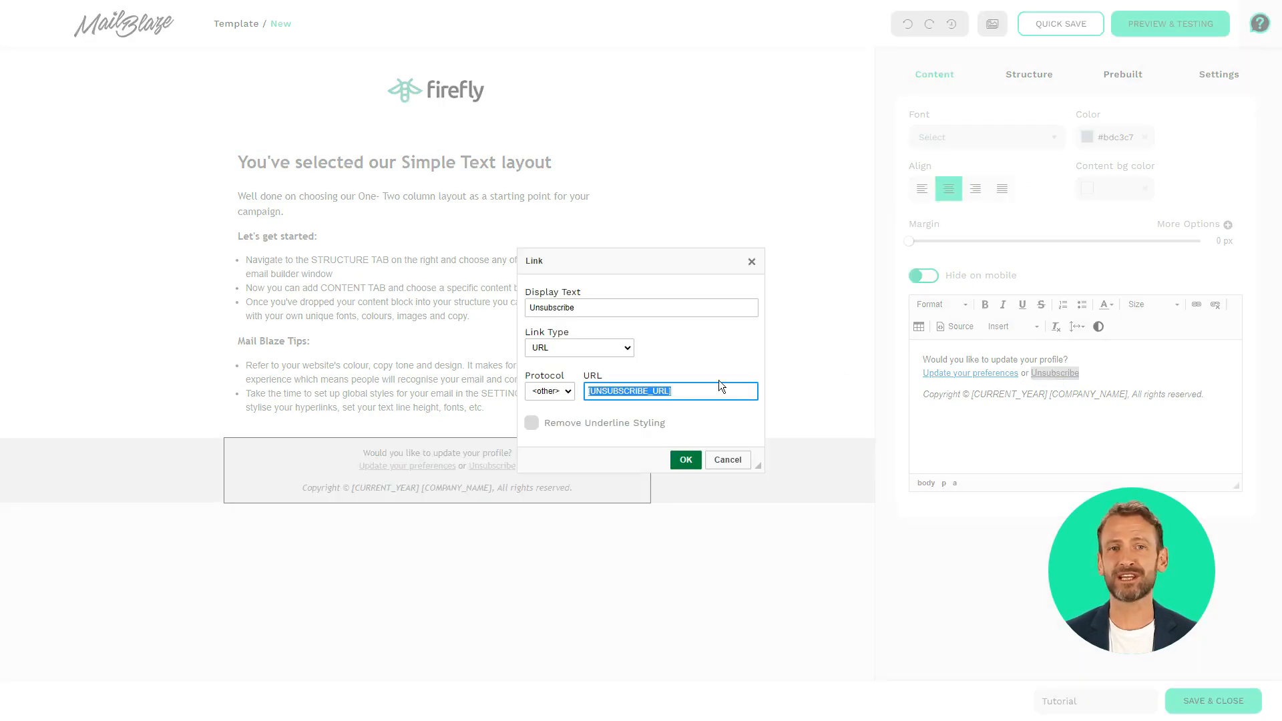
left_click(563, 397)
left_click(542, 449)
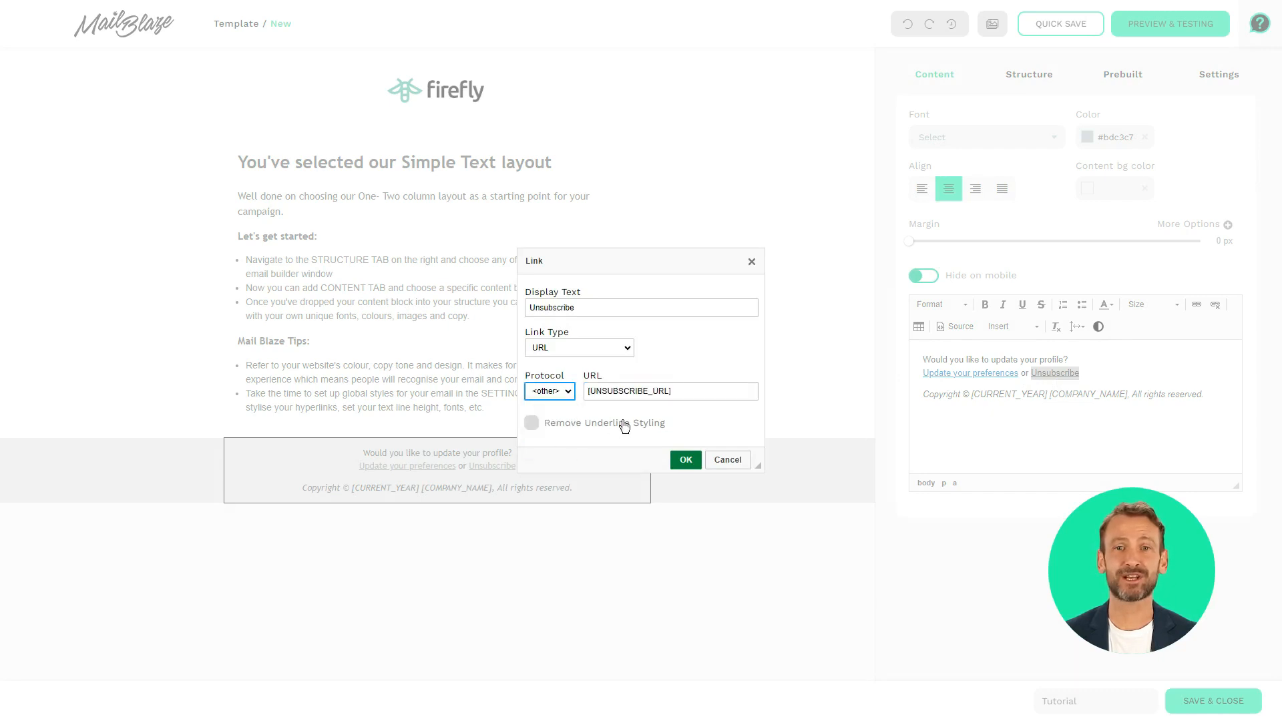
left_click(694, 389)
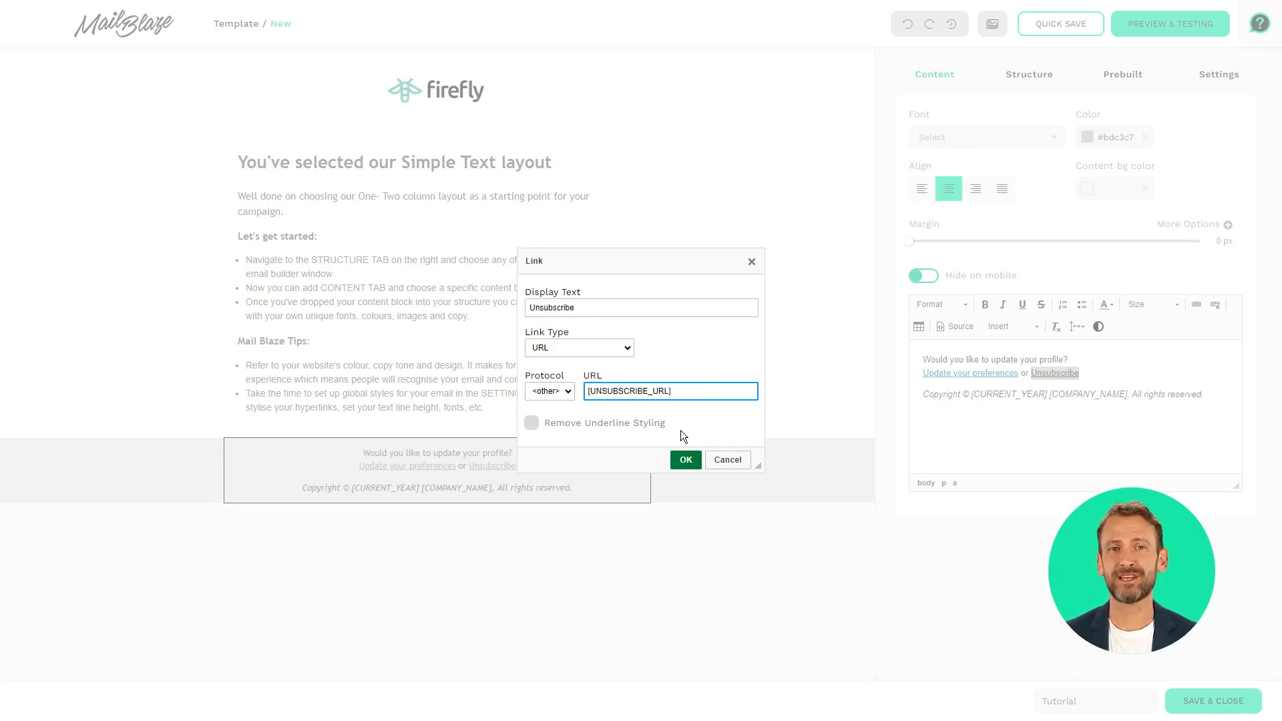
left_click(680, 457)
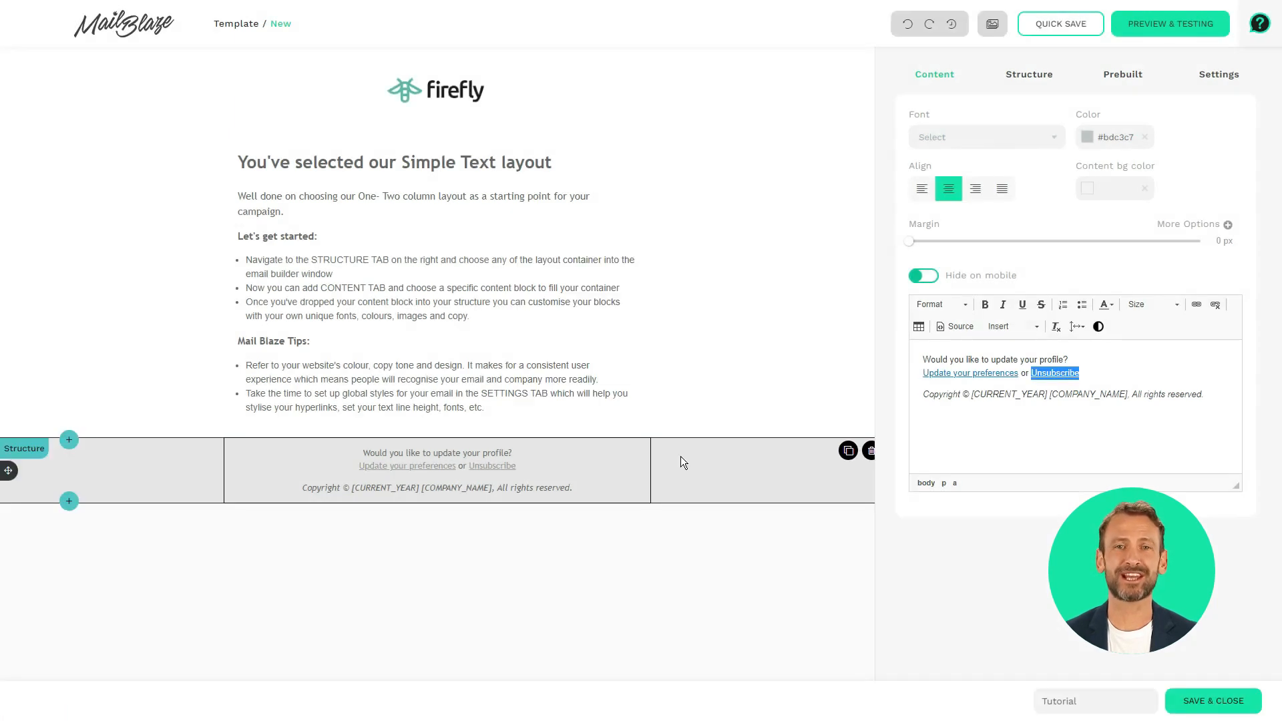
left_click(1060, 432)
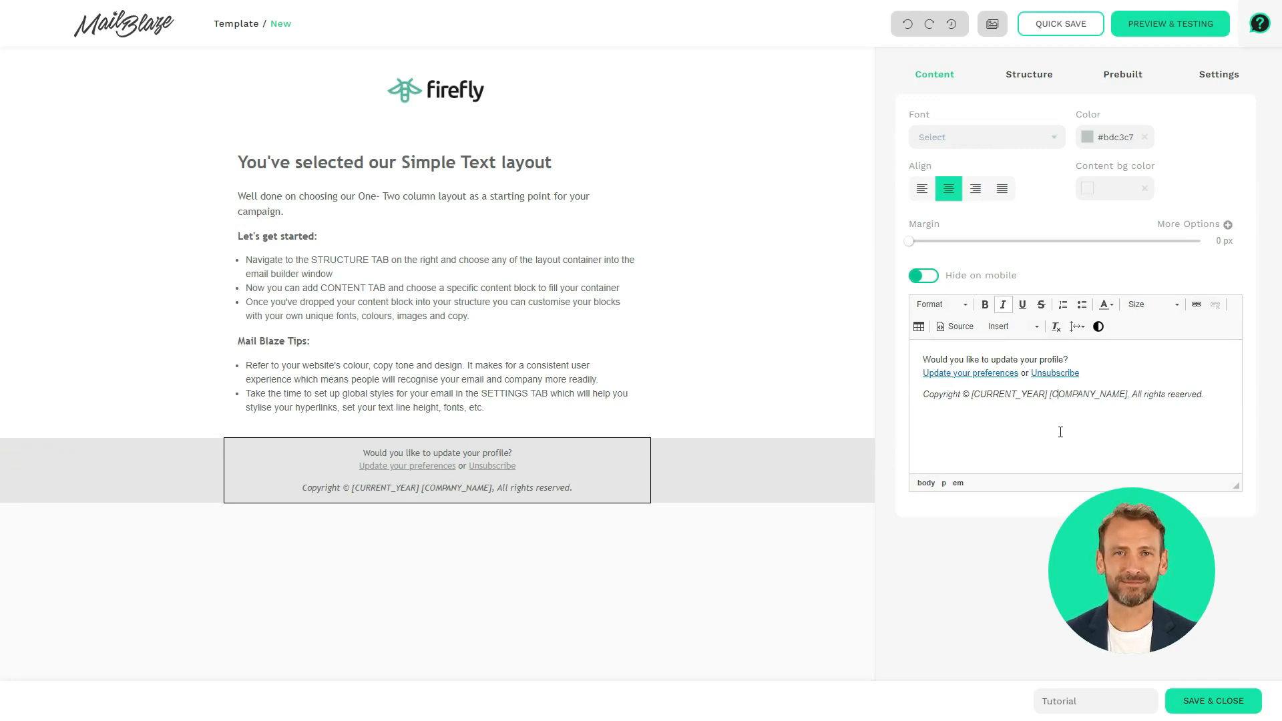
left_click(1052, 27)
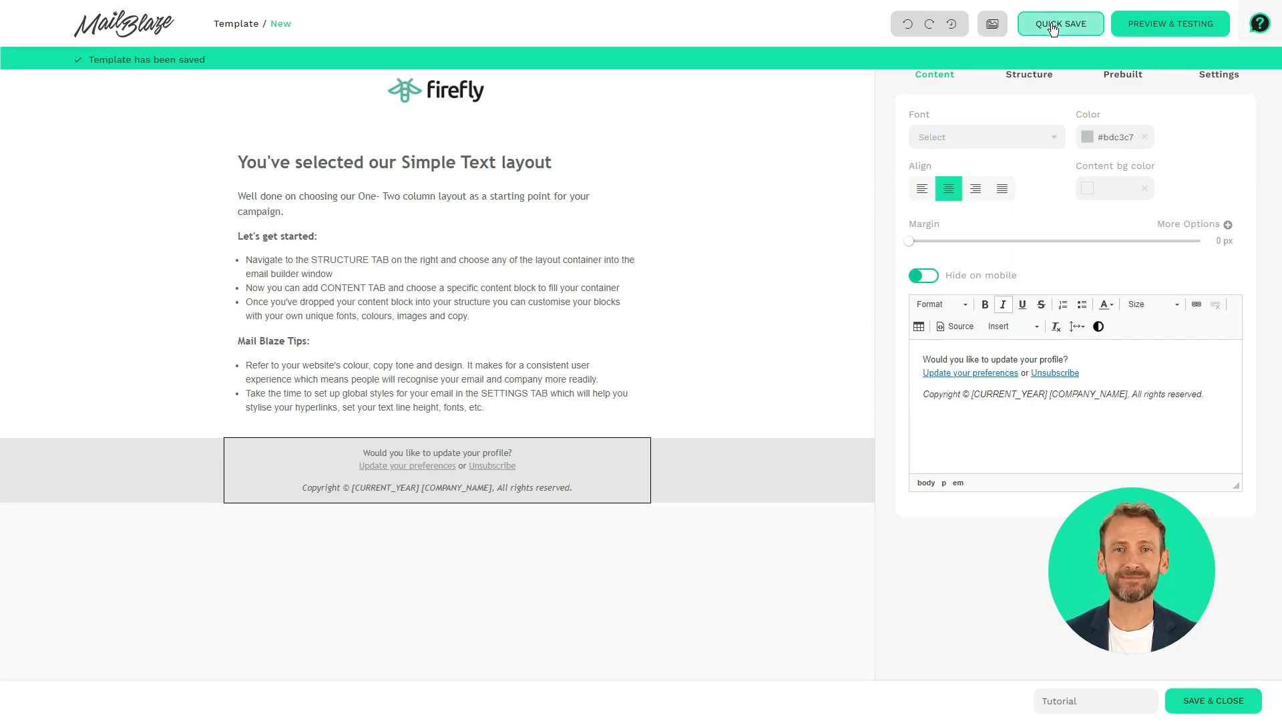
Delete the main text structure and put an equal two-column structure between the logo and the footer
left_click(1027, 76)
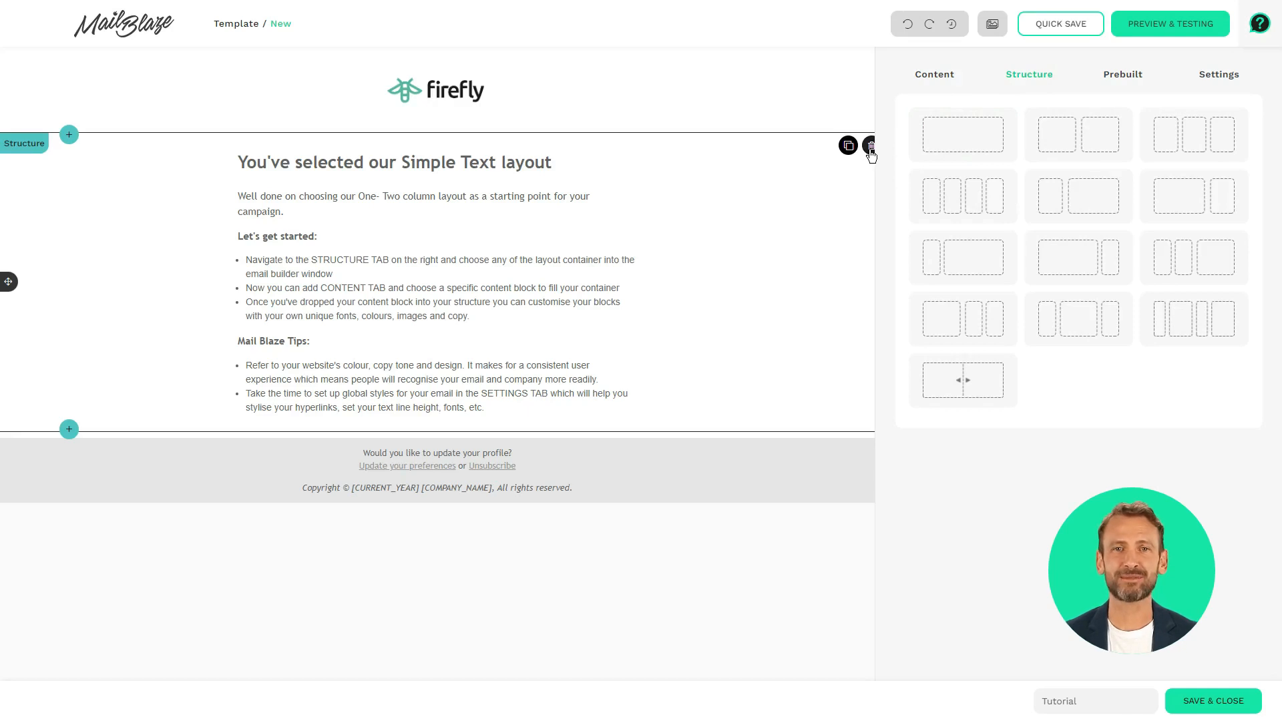
left_click(871, 146)
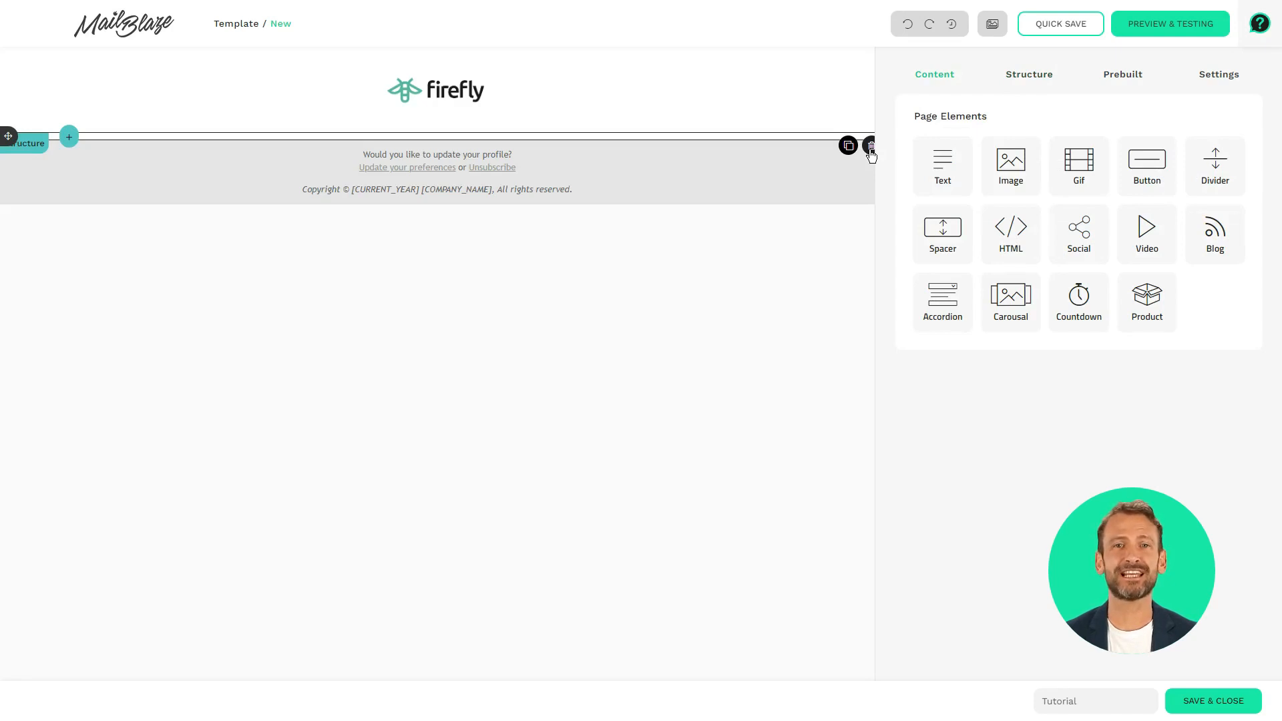
left_click(1042, 86)
left_click_drag(1068, 132, 513, 143)
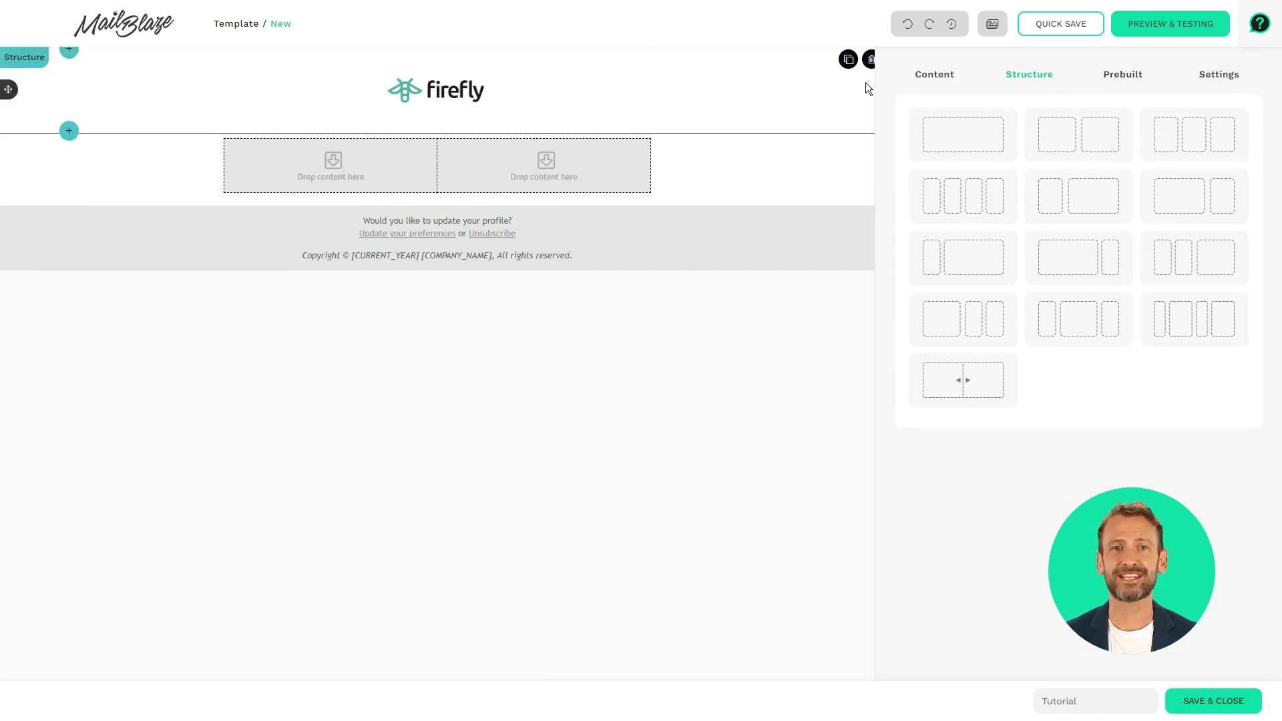
Add a Text element to the first column of the two-column structure and set its margins to 18 px on all four sides
left_click(922, 79)
left_click_drag(937, 135, 351, 175)
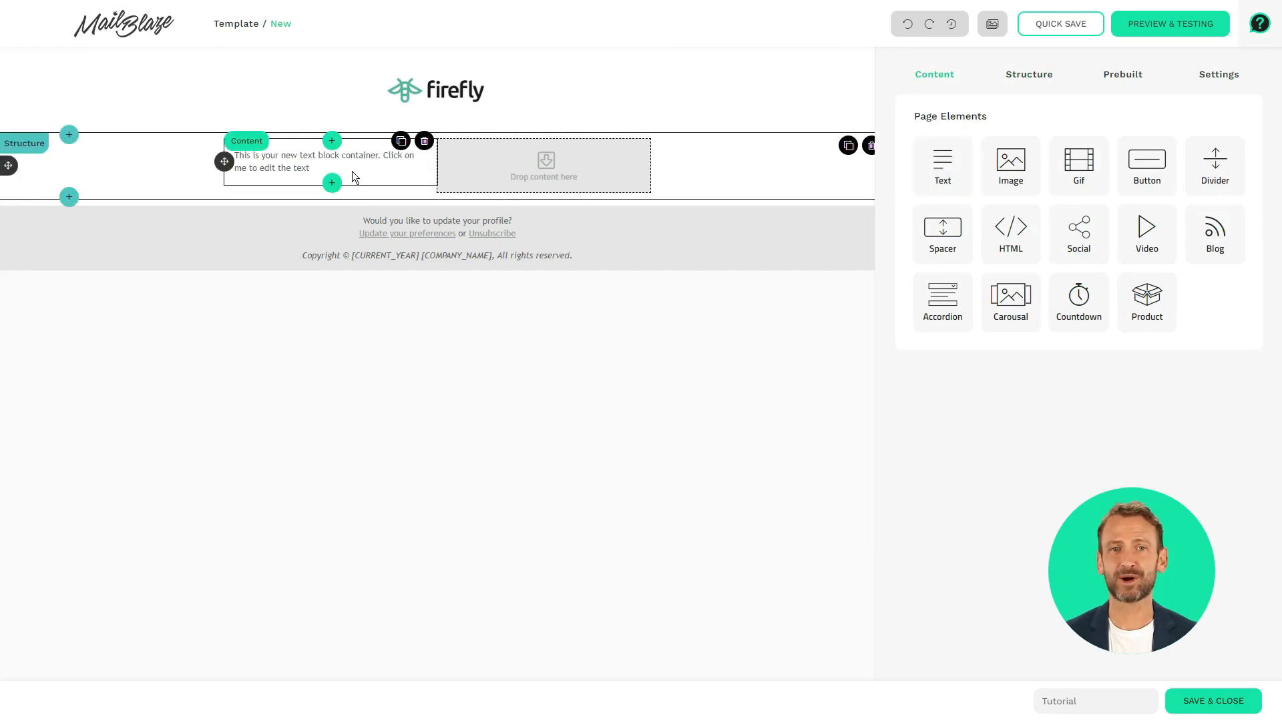
left_click(352, 175)
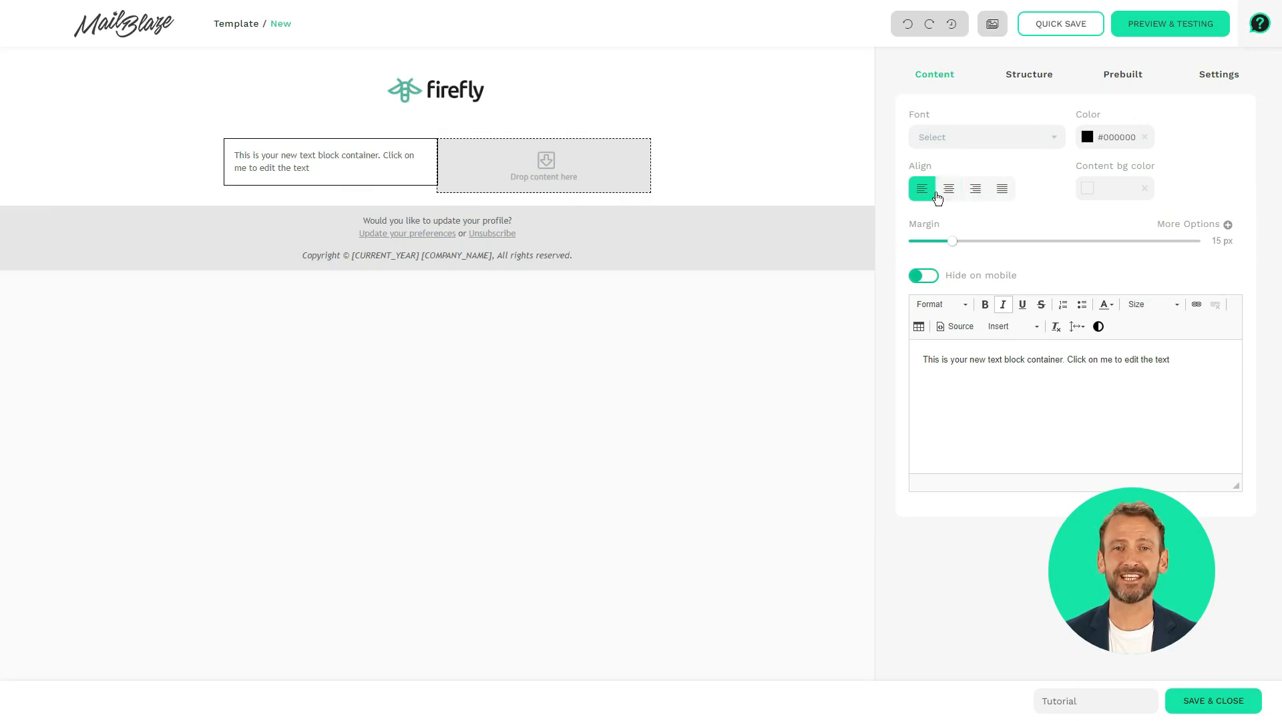
mouse_move(953, 242)
left_mouse_down()
mouse_move(976, 243)
mouse_move(958, 247)
left_mouse_up()
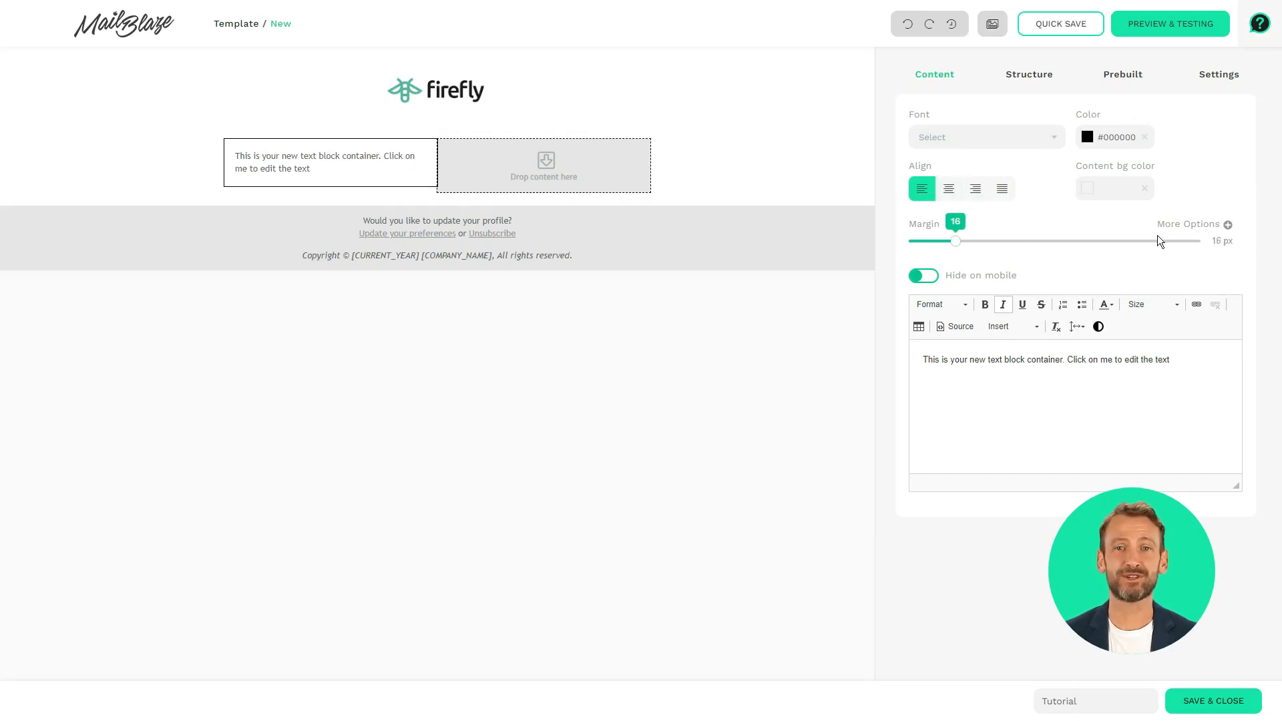
left_click(1228, 225)
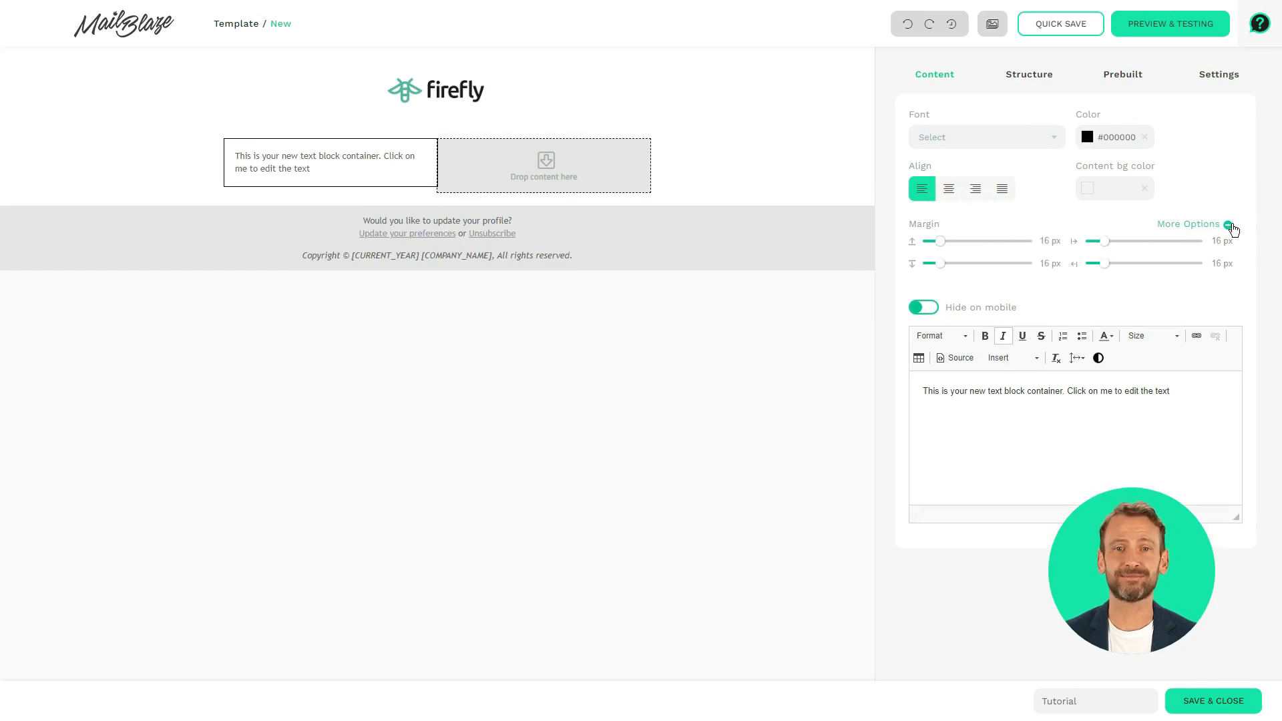
mouse_move(946, 245)
left_mouse_down()
mouse_move(935, 246)
mouse_move(957, 267)
mouse_move(946, 267)
left_mouse_up()
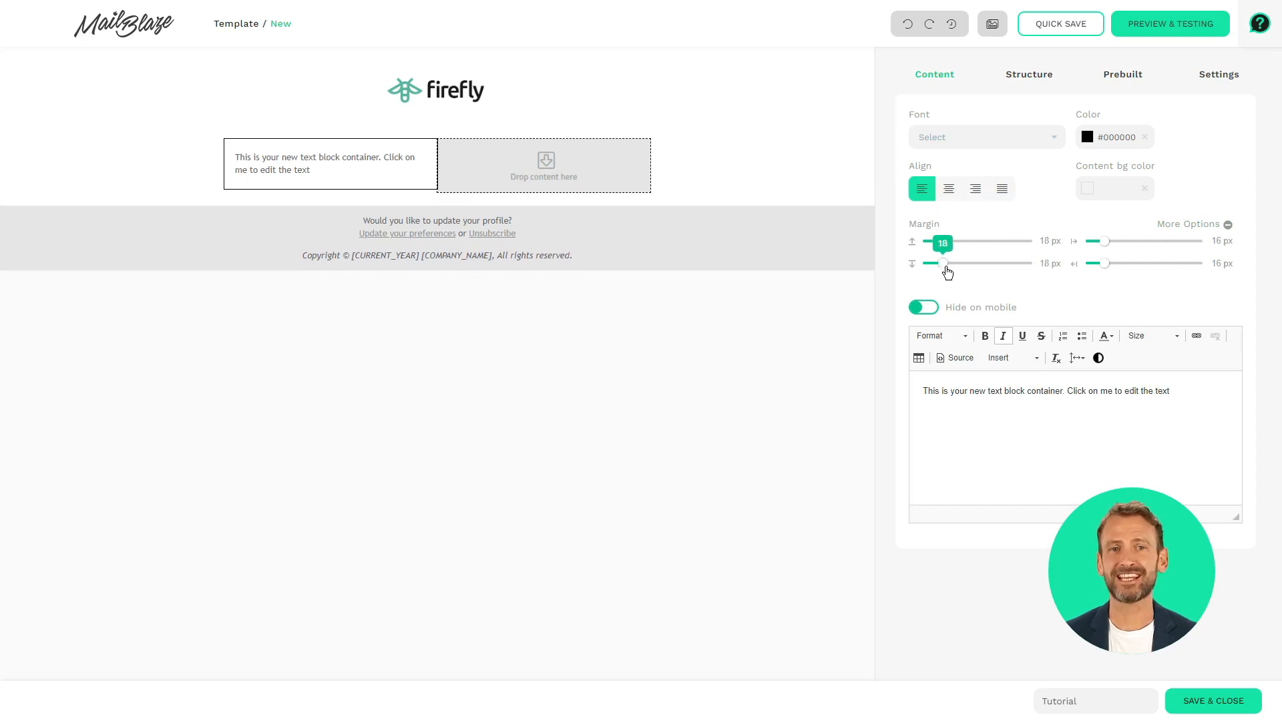
mouse_move(1111, 247)
left_mouse_down()
mouse_move(1127, 247)
mouse_move(1105, 247)
mouse_move(1106, 267)
left_mouse_up()
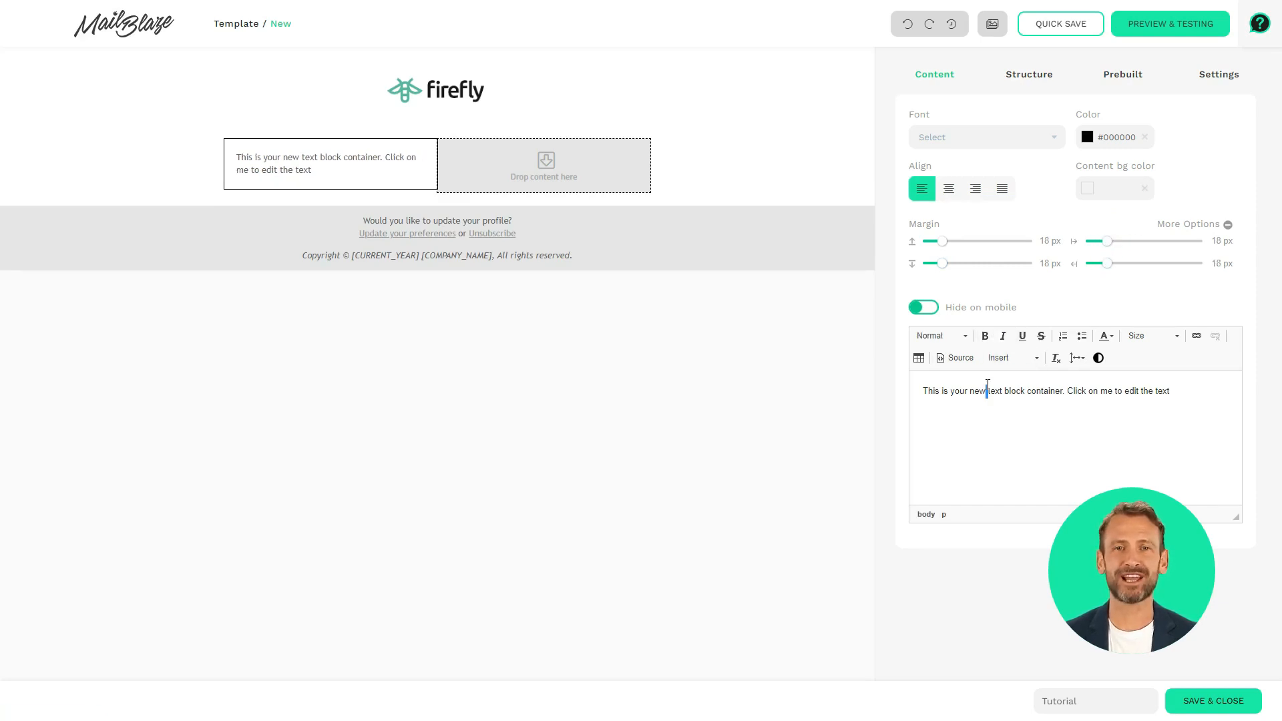
Try bold formatting on the new text block's entire text and remove it again
triple_click(987, 390)
left_click(979, 343)
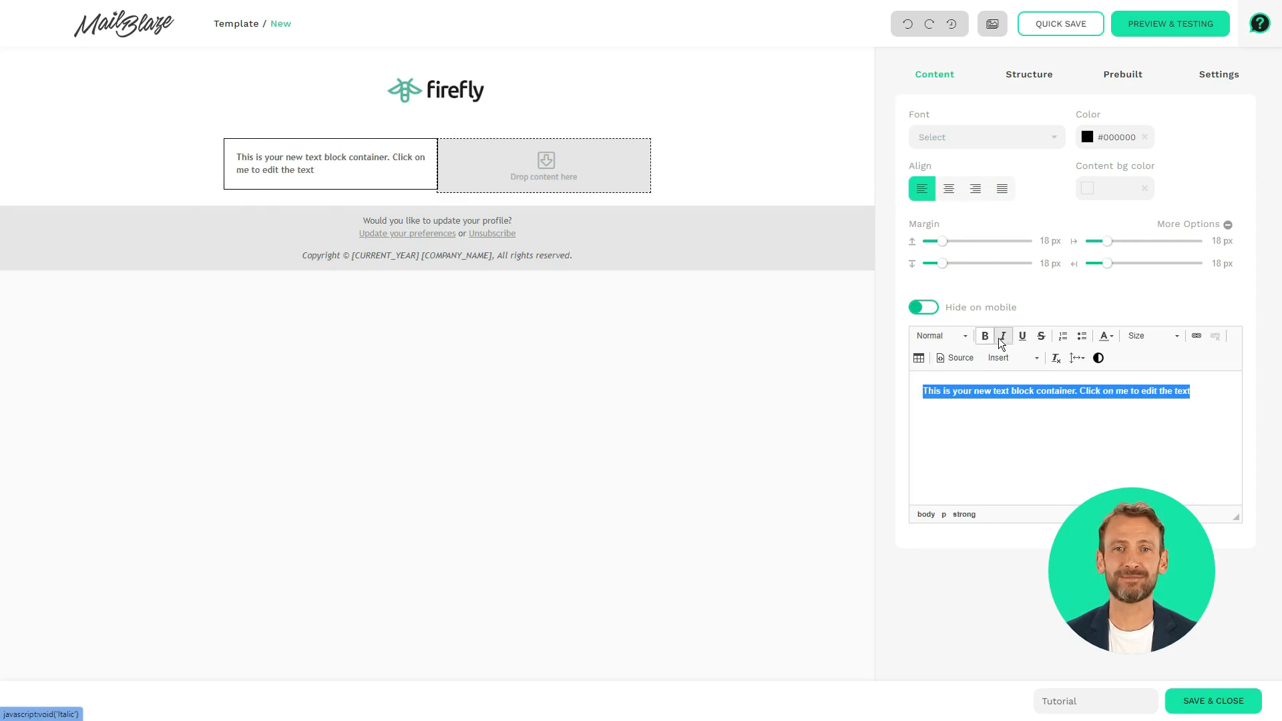
left_click(987, 337)
left_click(1059, 414)
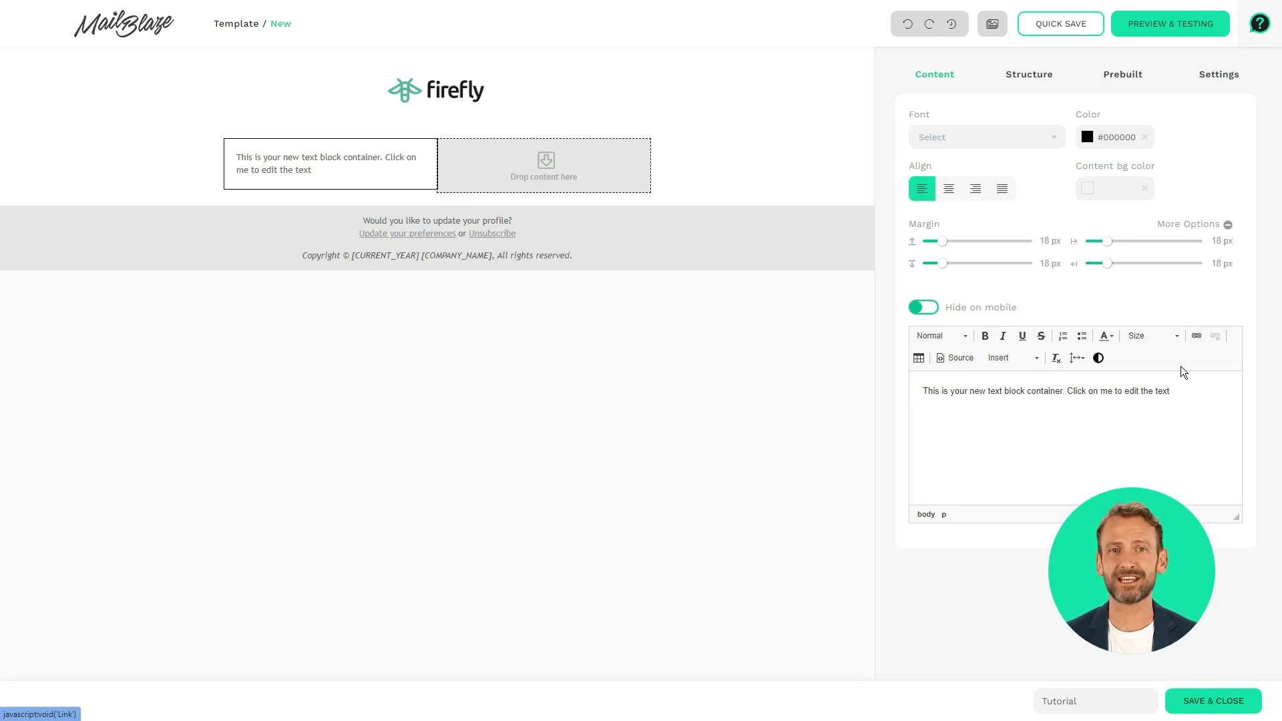
left_click_drag(1174, 387, 1067, 391)
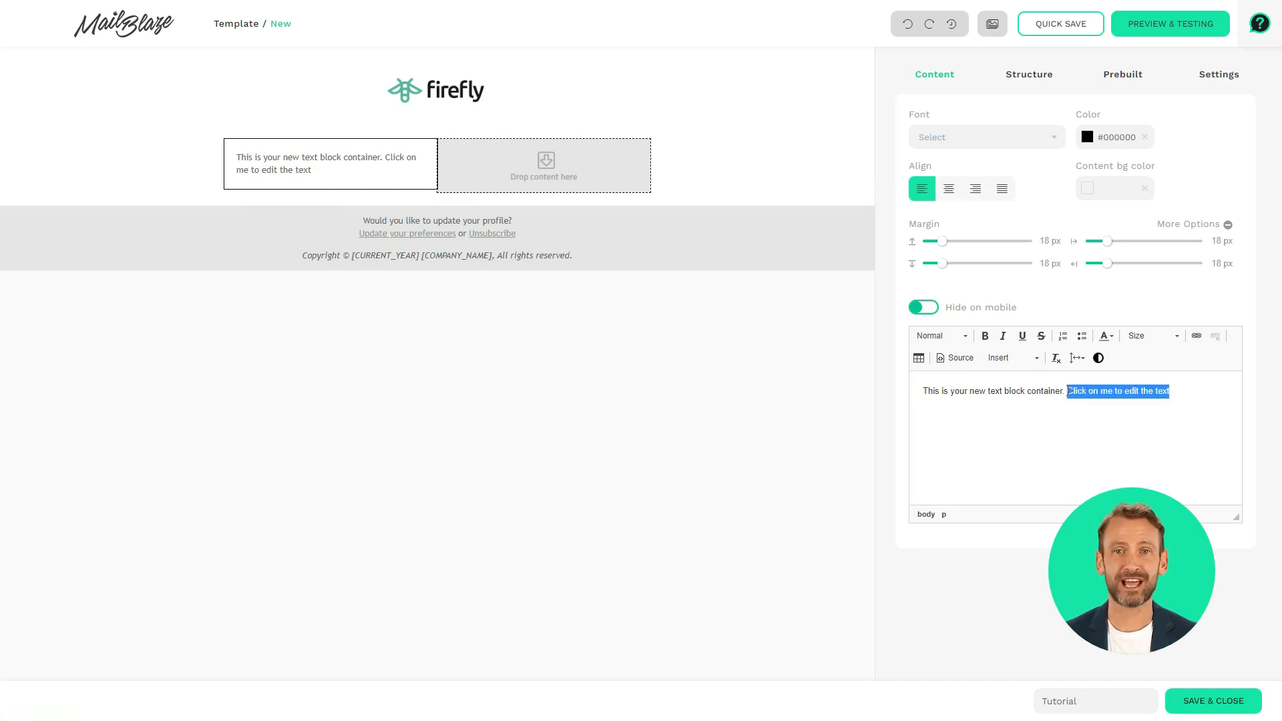
left_click(1193, 336)
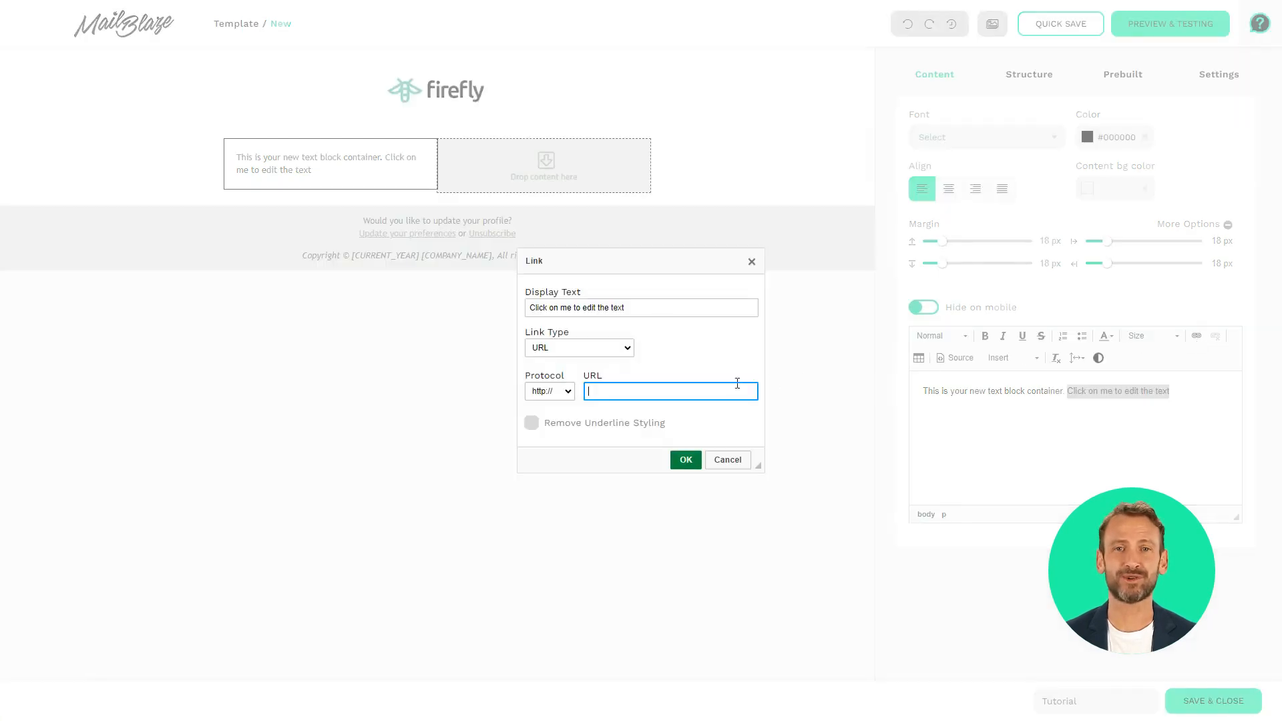
left_click(720, 393)
type("www")
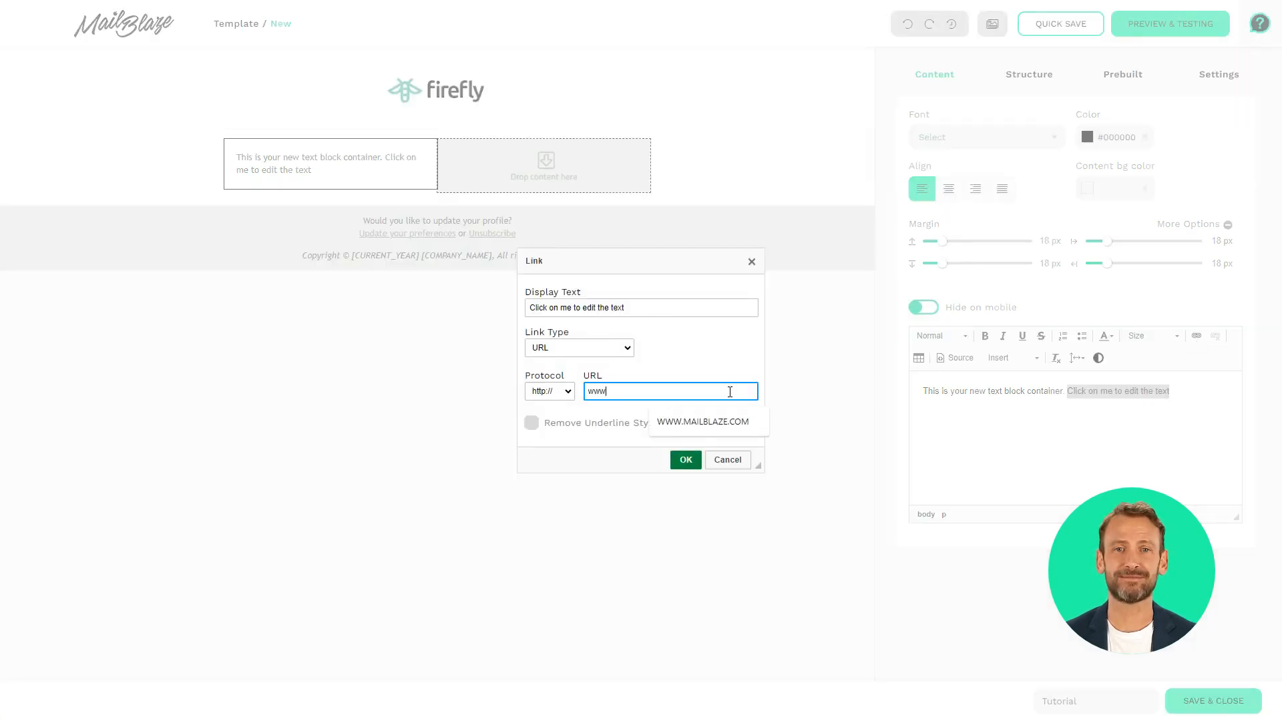
type(".mailblaze.com")
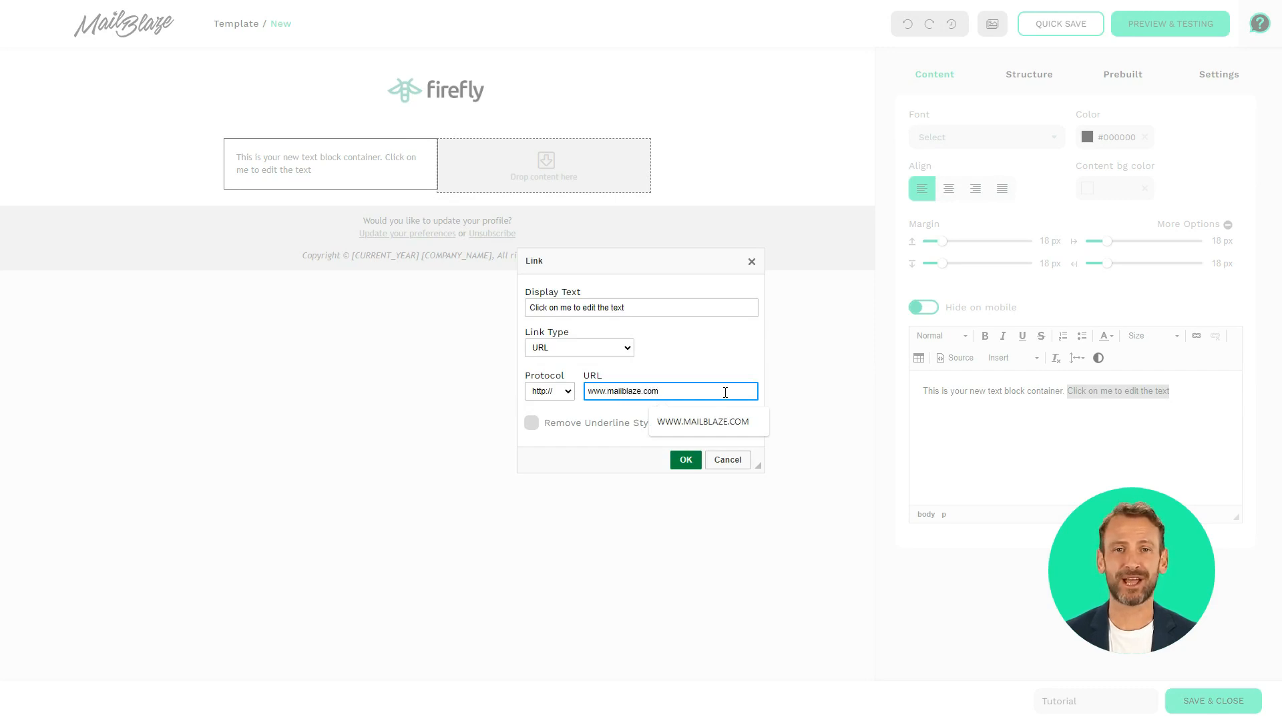
left_click(615, 417)
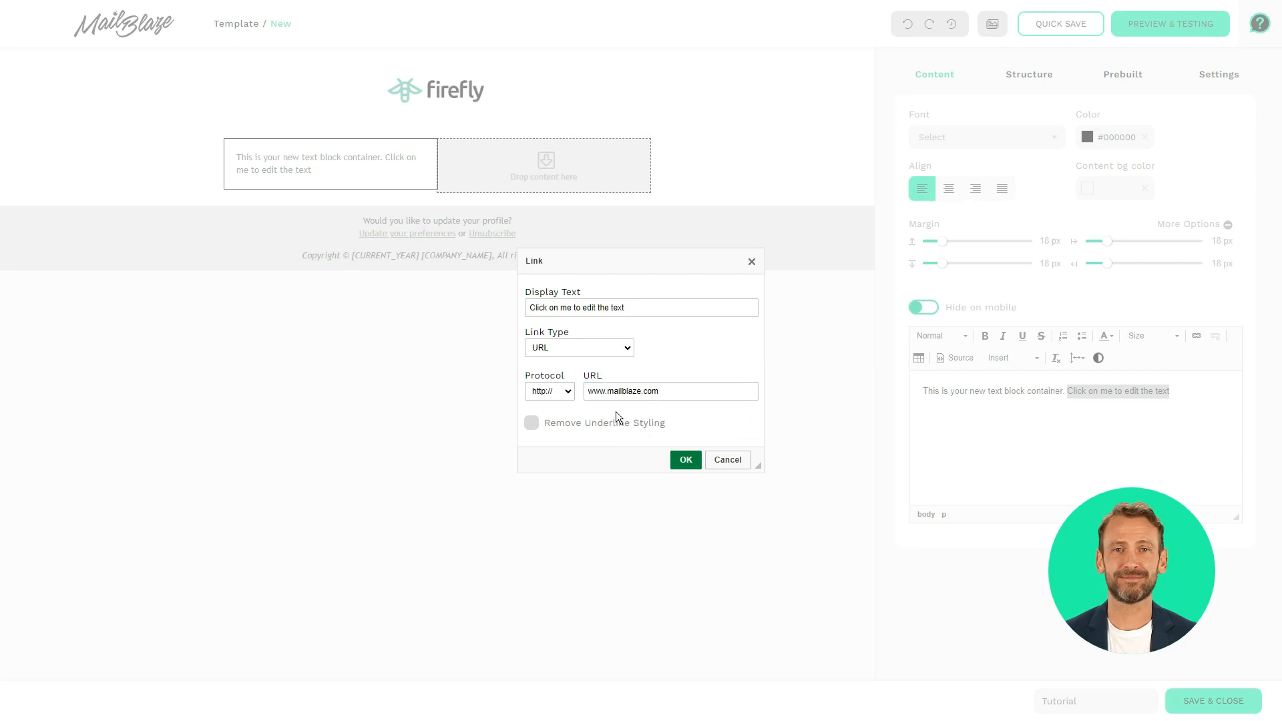
left_click(686, 459)
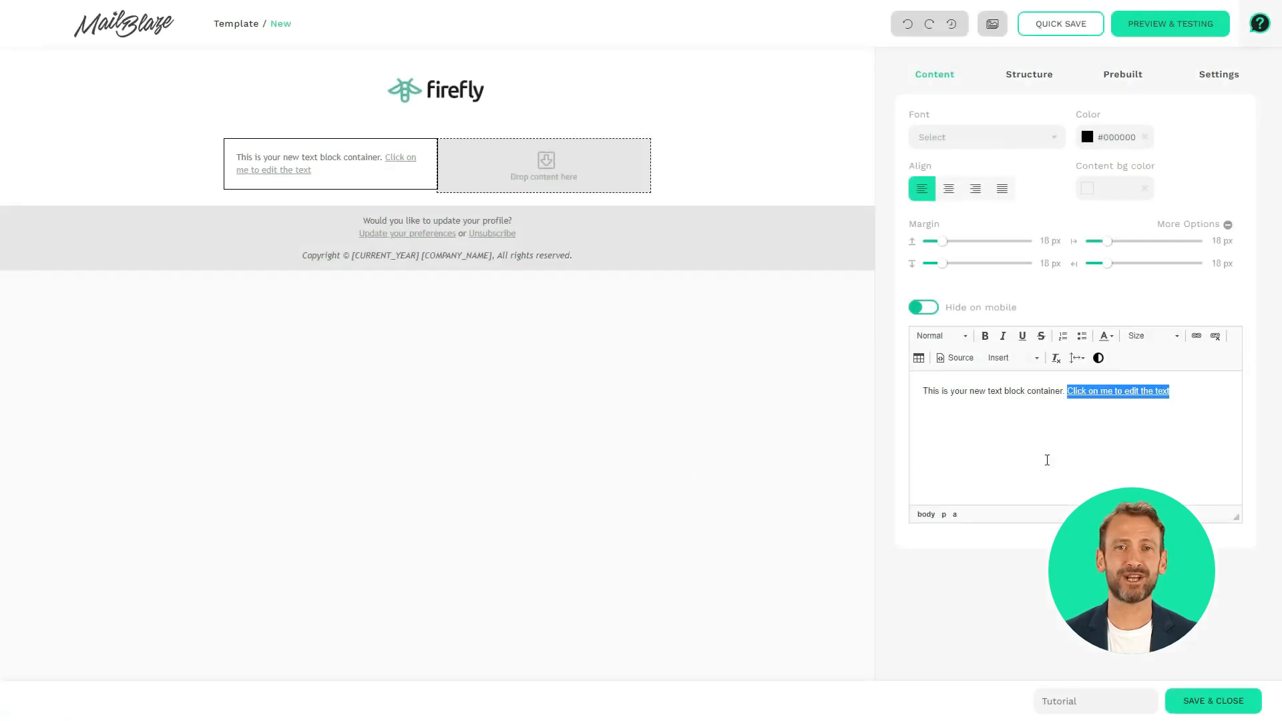
left_click(1124, 460)
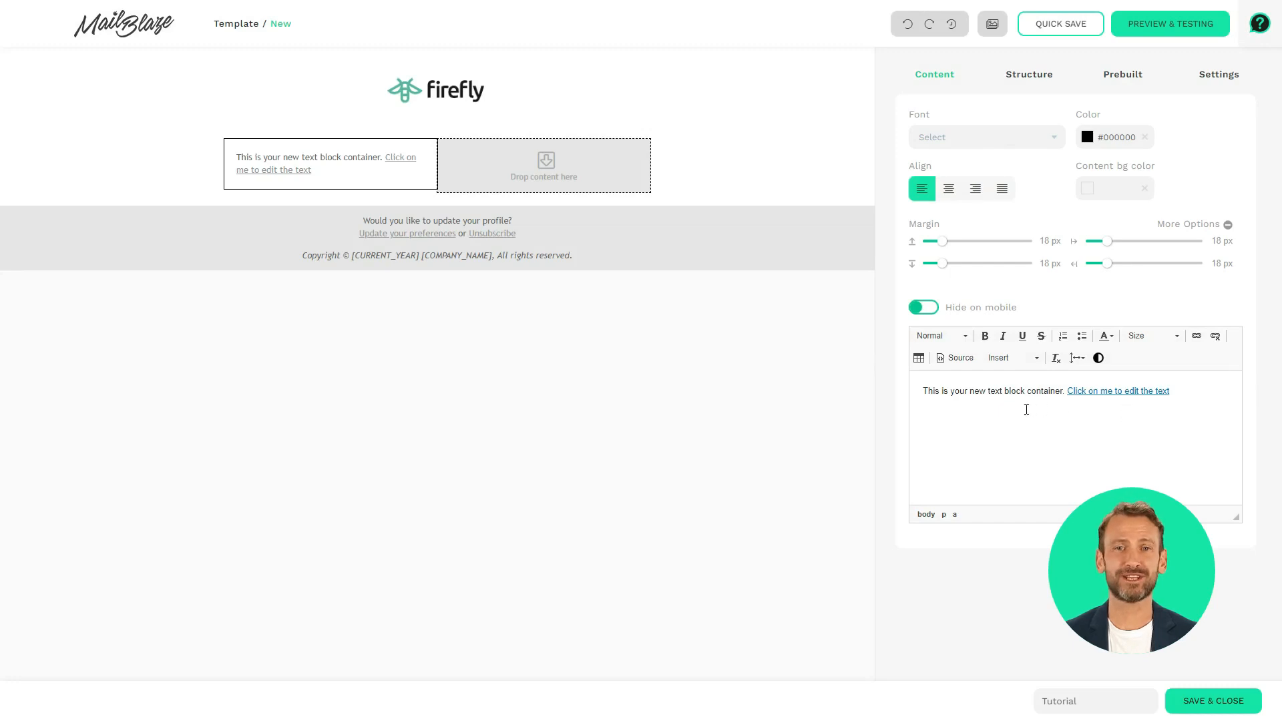
Examine the text block's source code and the list of links that can be inserted into it
left_click(959, 360)
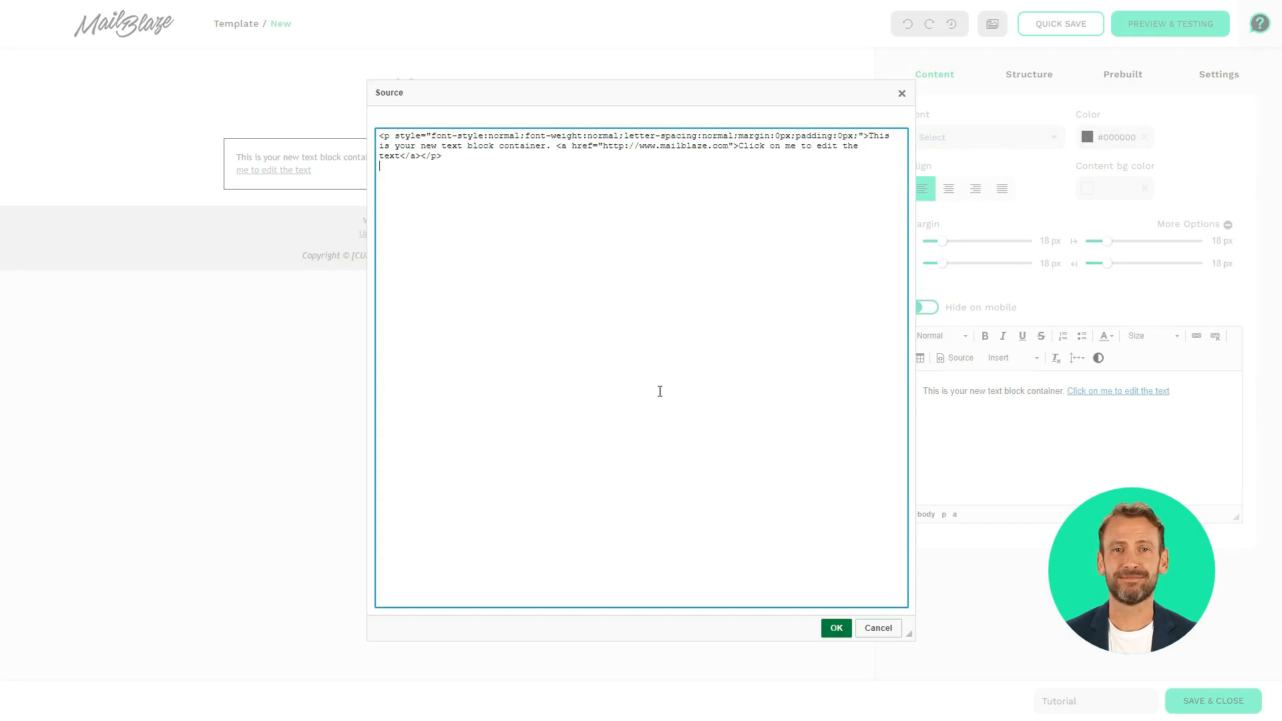
left_click(836, 631)
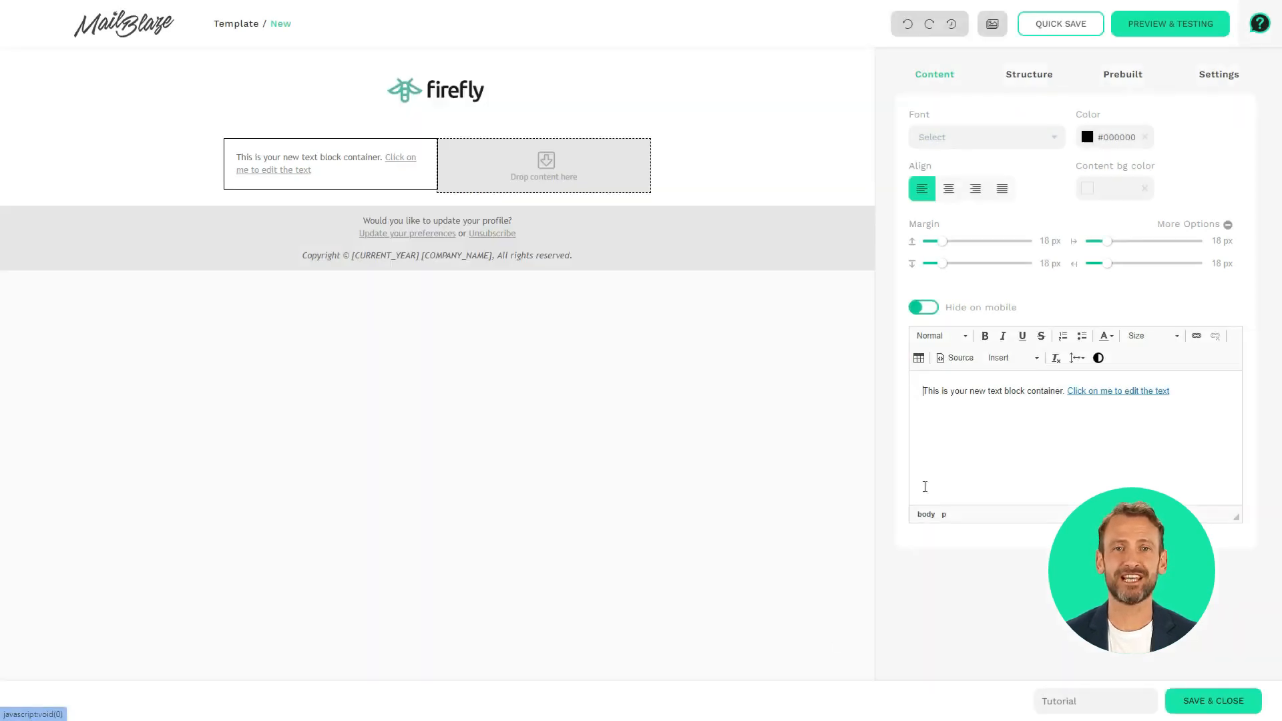
left_click(1019, 362)
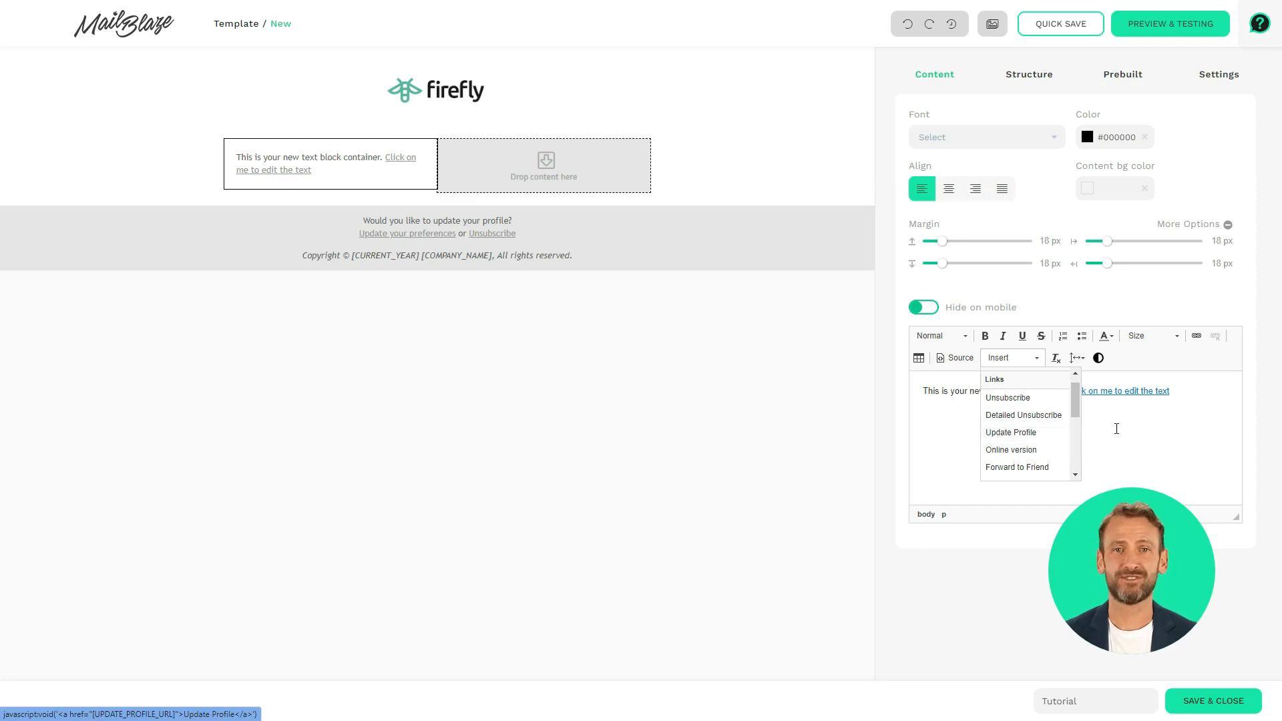
Remove the formatting from all of the text in the text block
left_click(1120, 429)
triple_click(1050, 390)
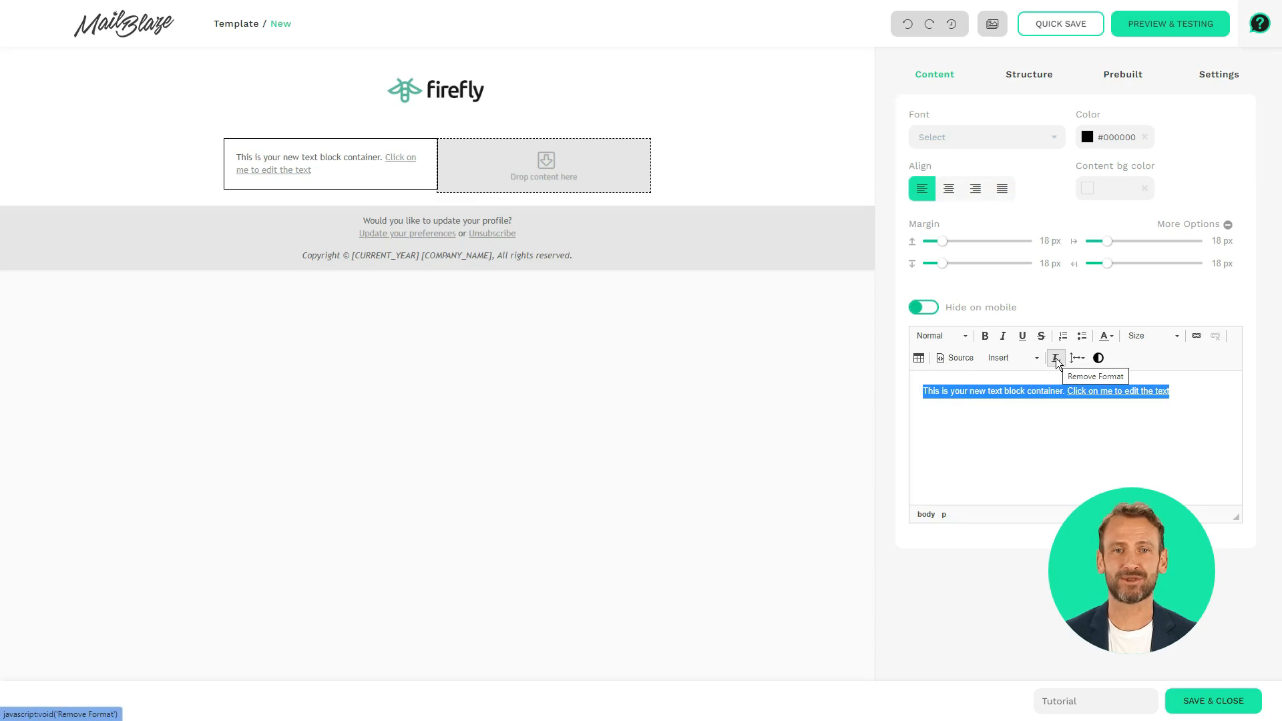
left_click(1055, 358)
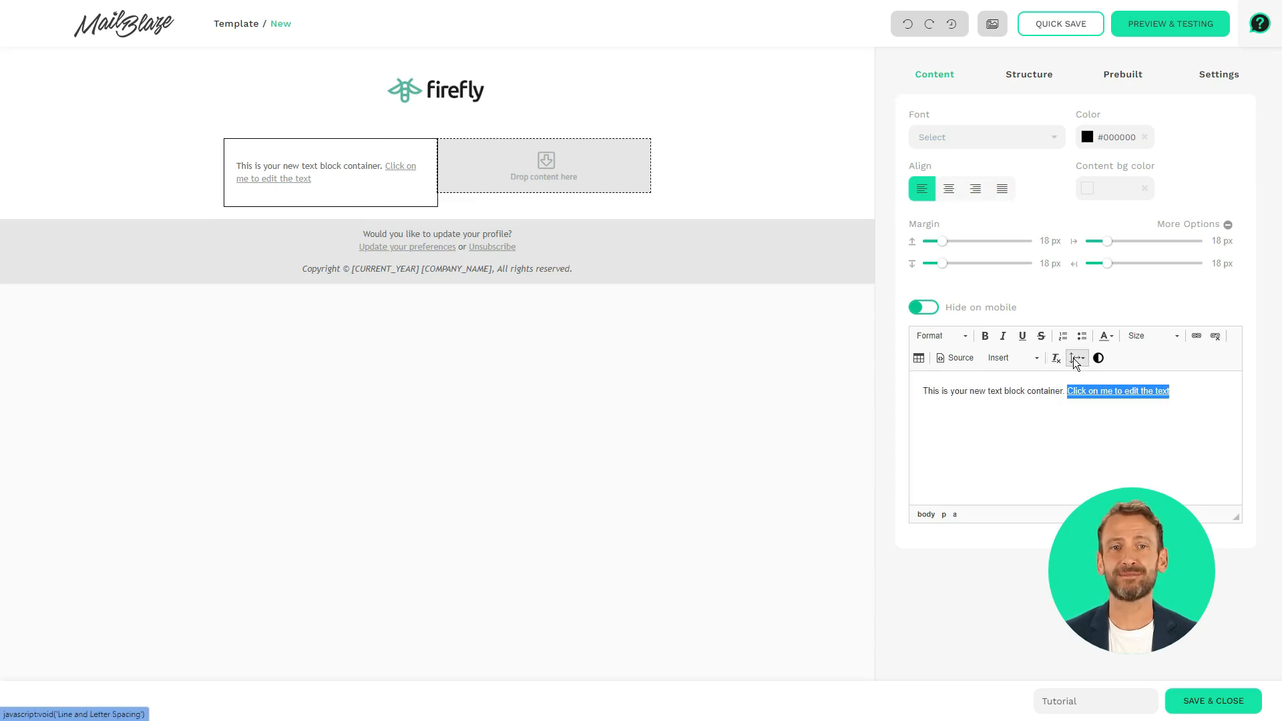
Examine the text block's line and letter spacing options and view its text on the dark editor background
left_click(1076, 359)
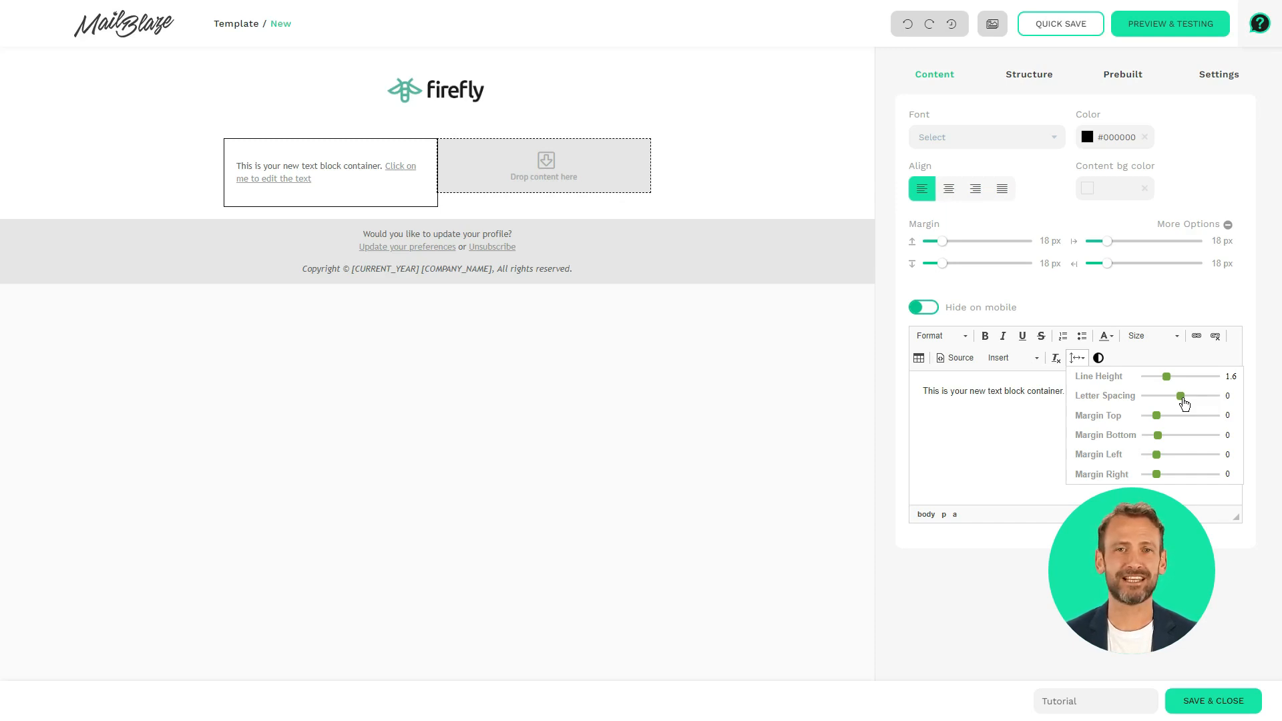
left_click(1015, 424)
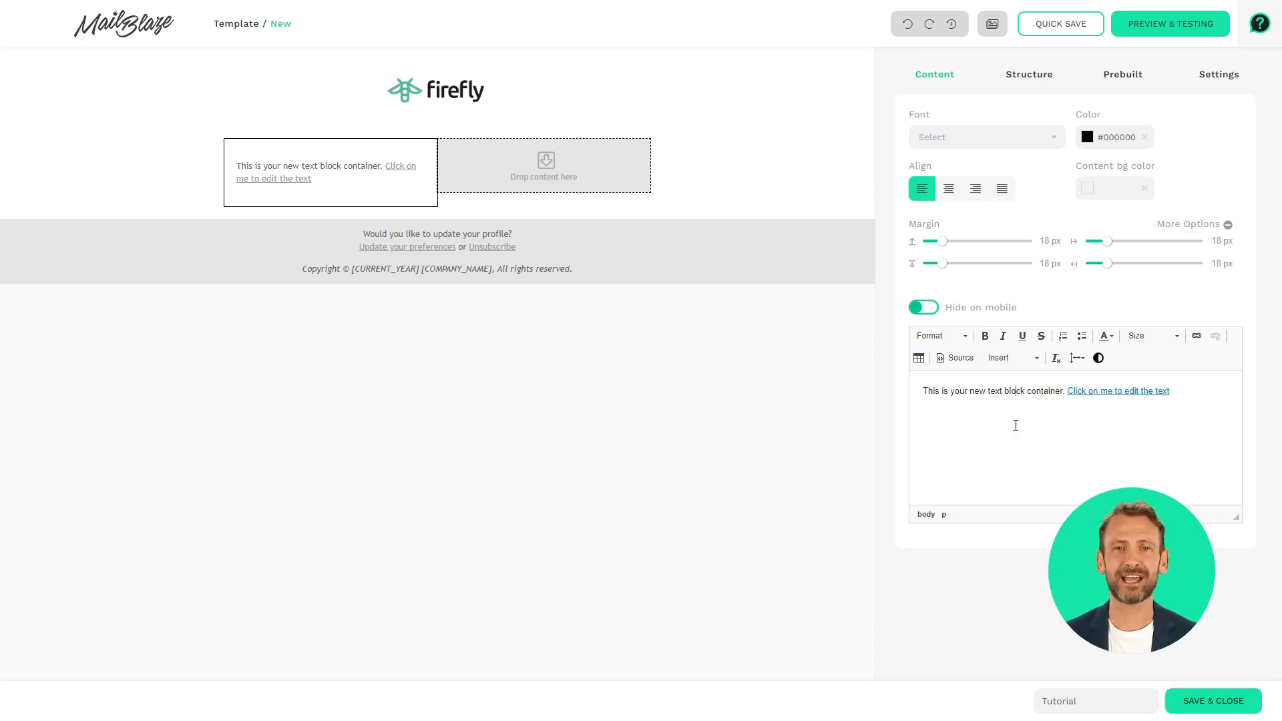
left_click(1099, 359)
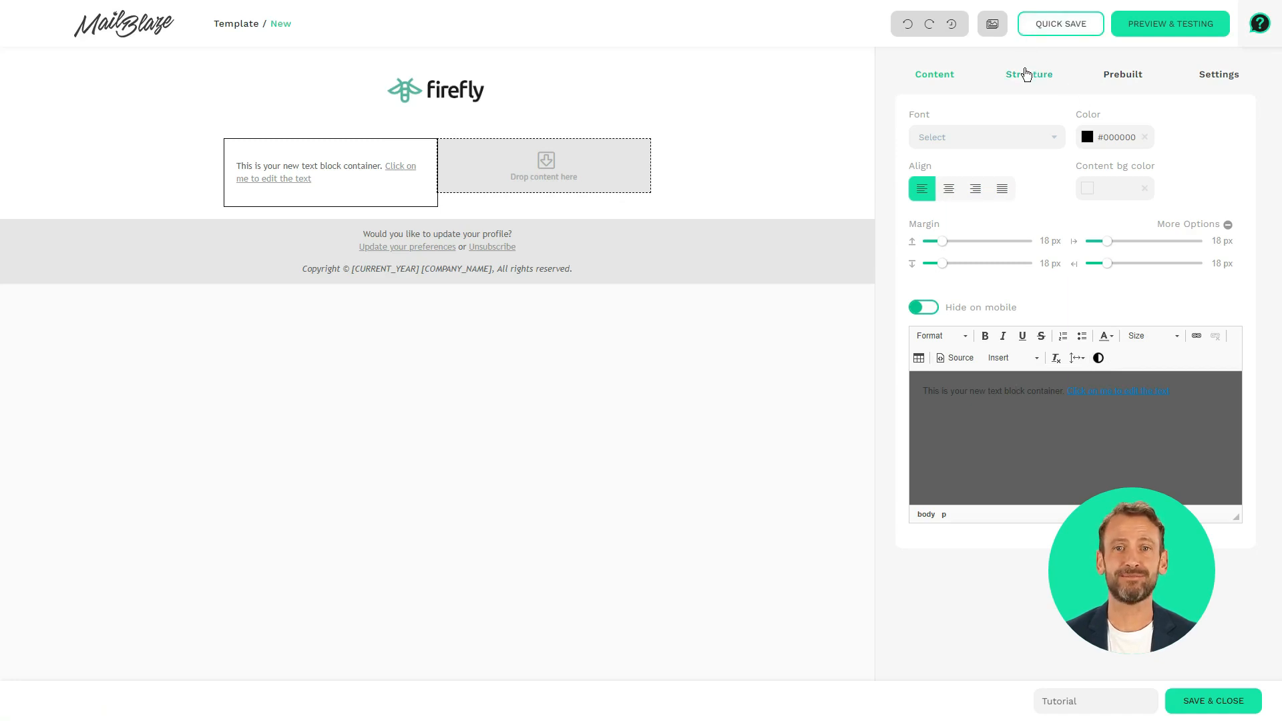
Add an Image element to the second column and upload a salad photo to the file manager
left_click(1026, 74)
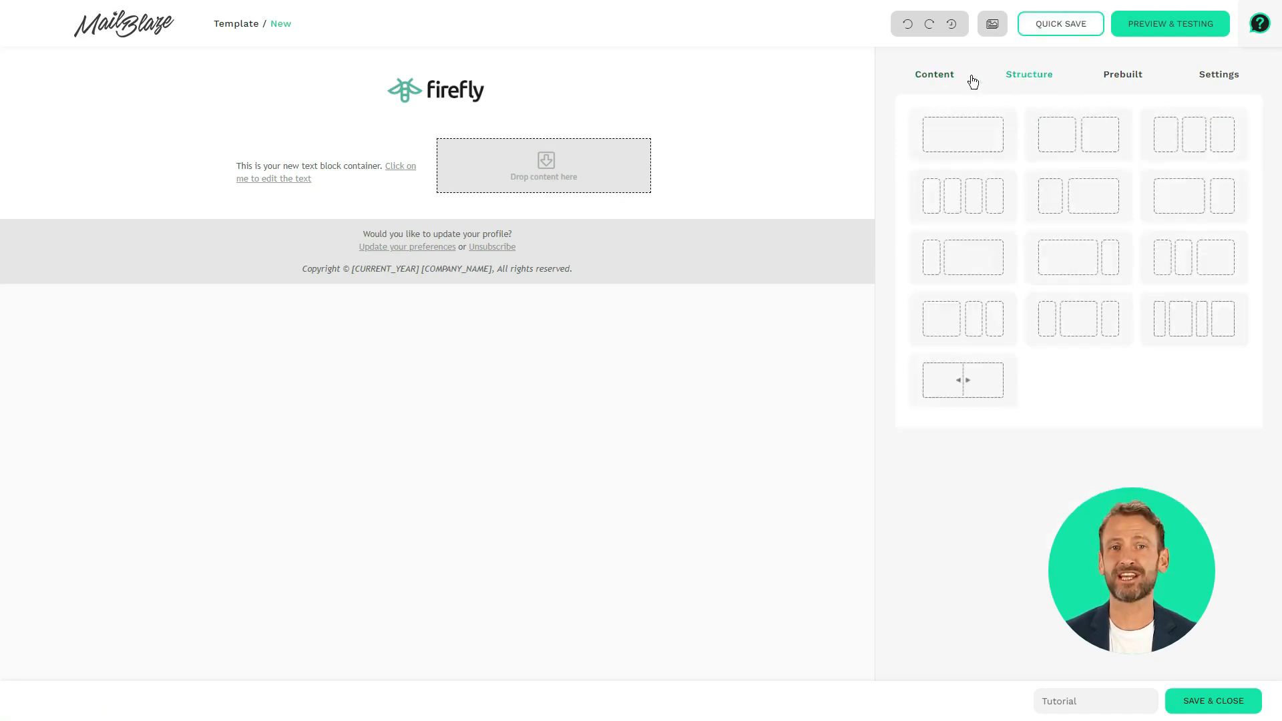
left_click(934, 74)
left_click_drag(1010, 163, 568, 159)
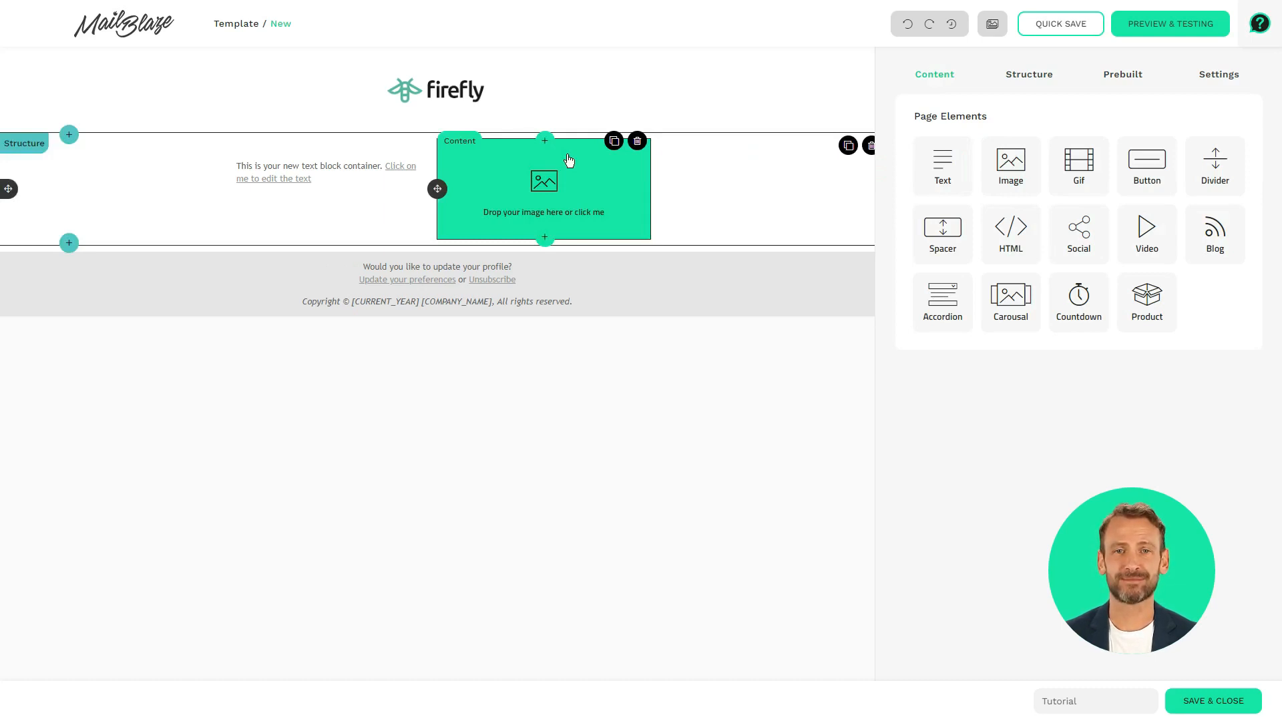
left_click(568, 159)
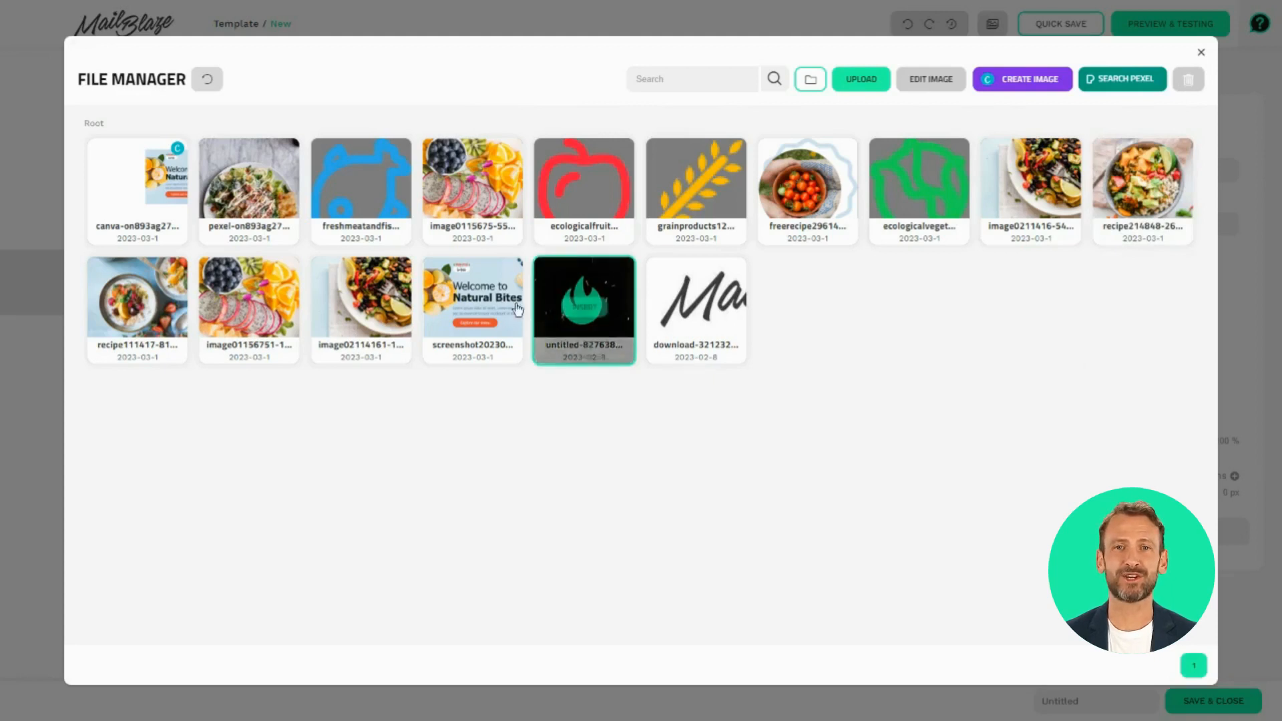
mouse_move(475, 305)
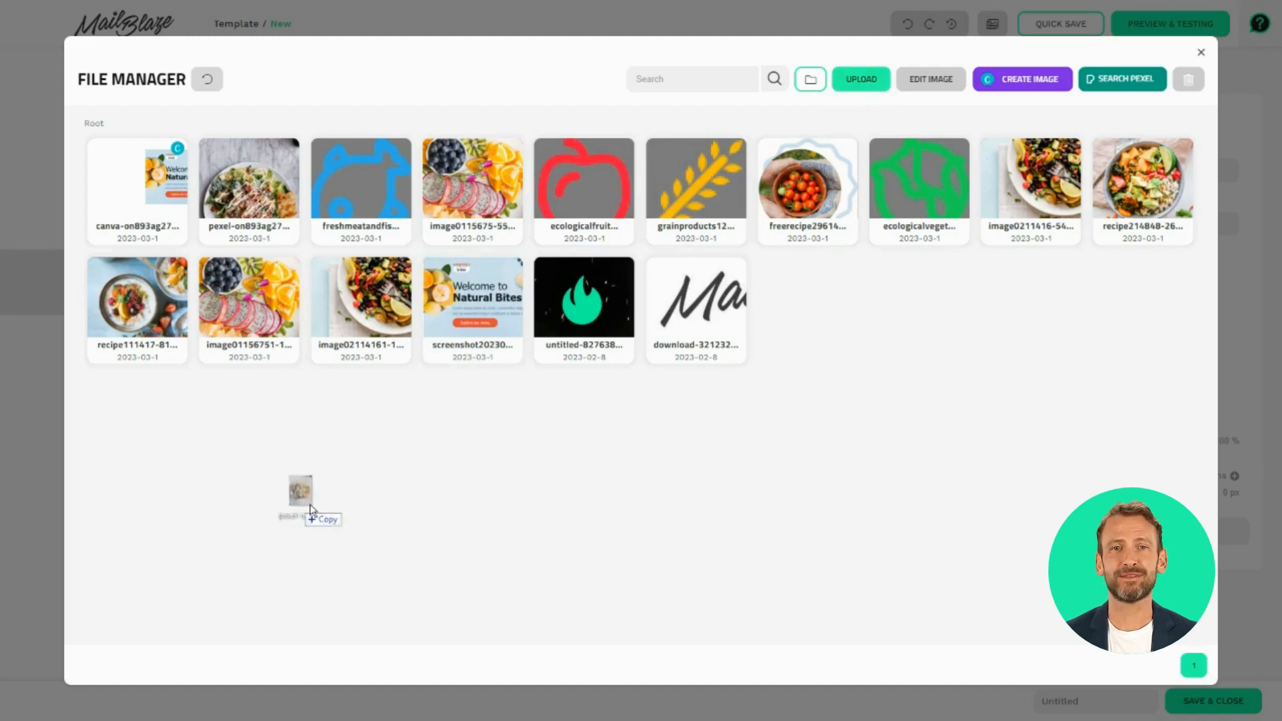
left_click_drag(309, 503, 842, 327)
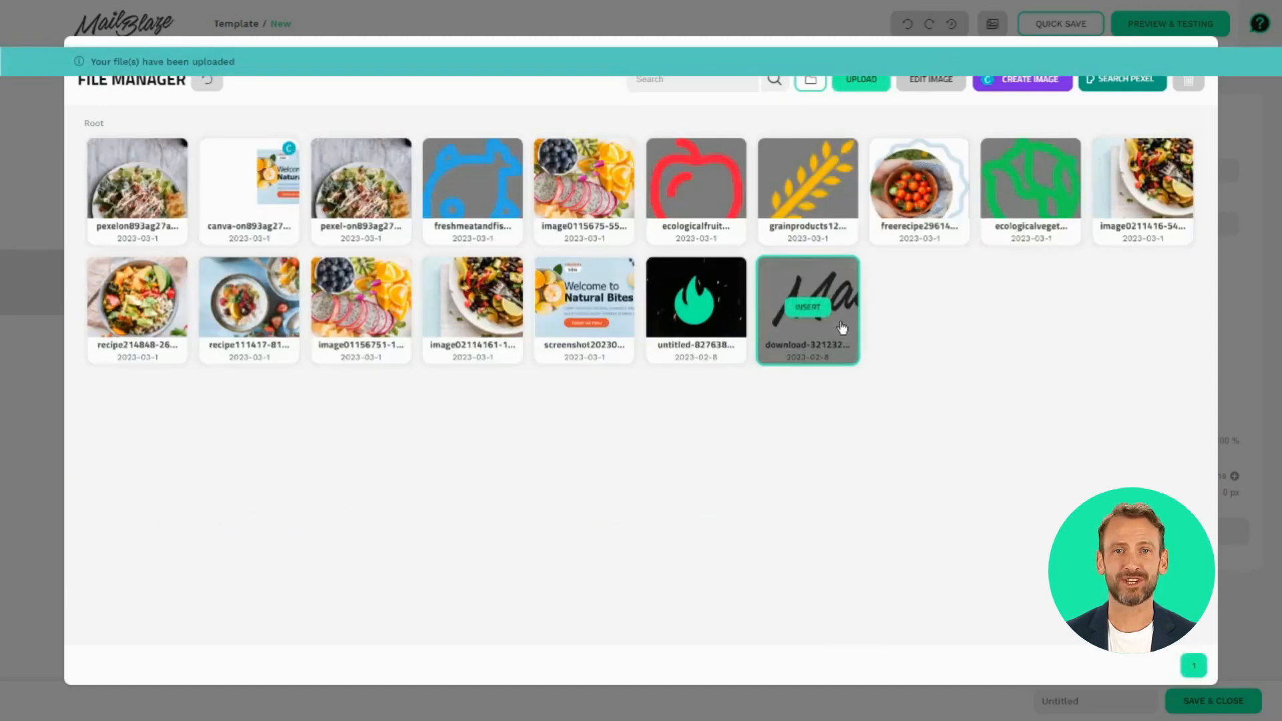
View the Natural Bites screenshot image in the image editor and close the editor without editing
mouse_move(580, 309)
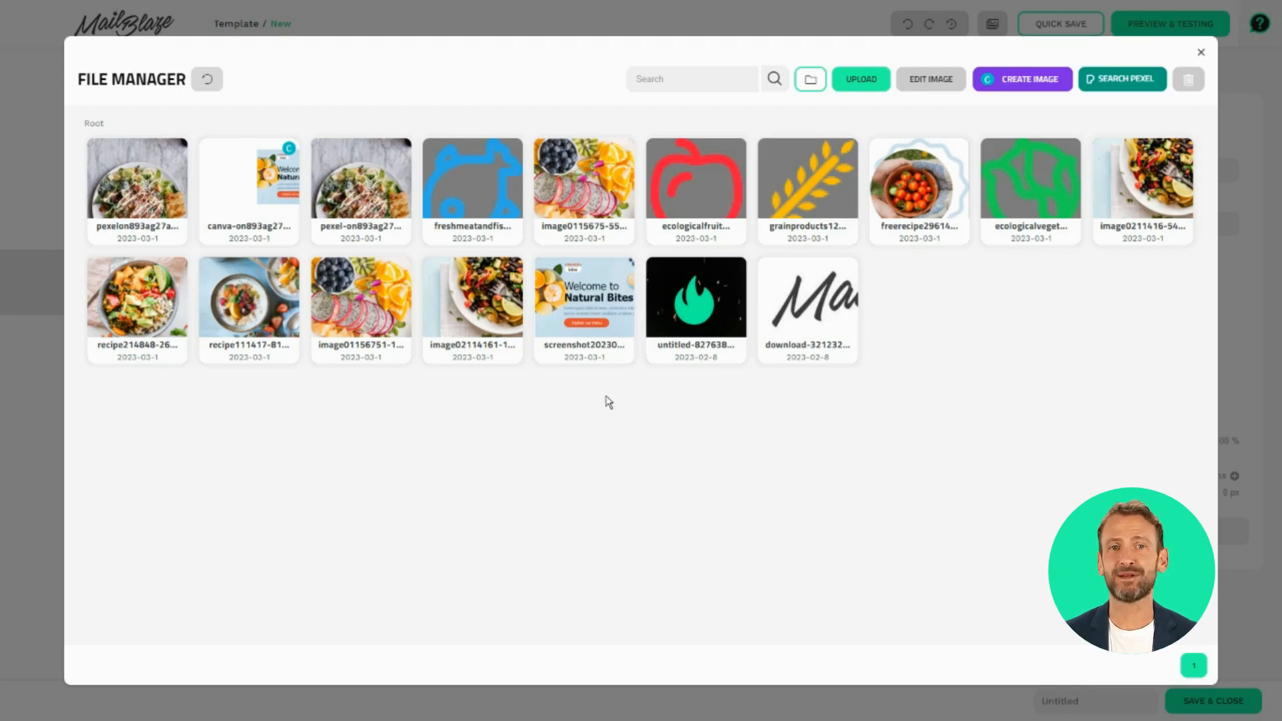
left_click(603, 345)
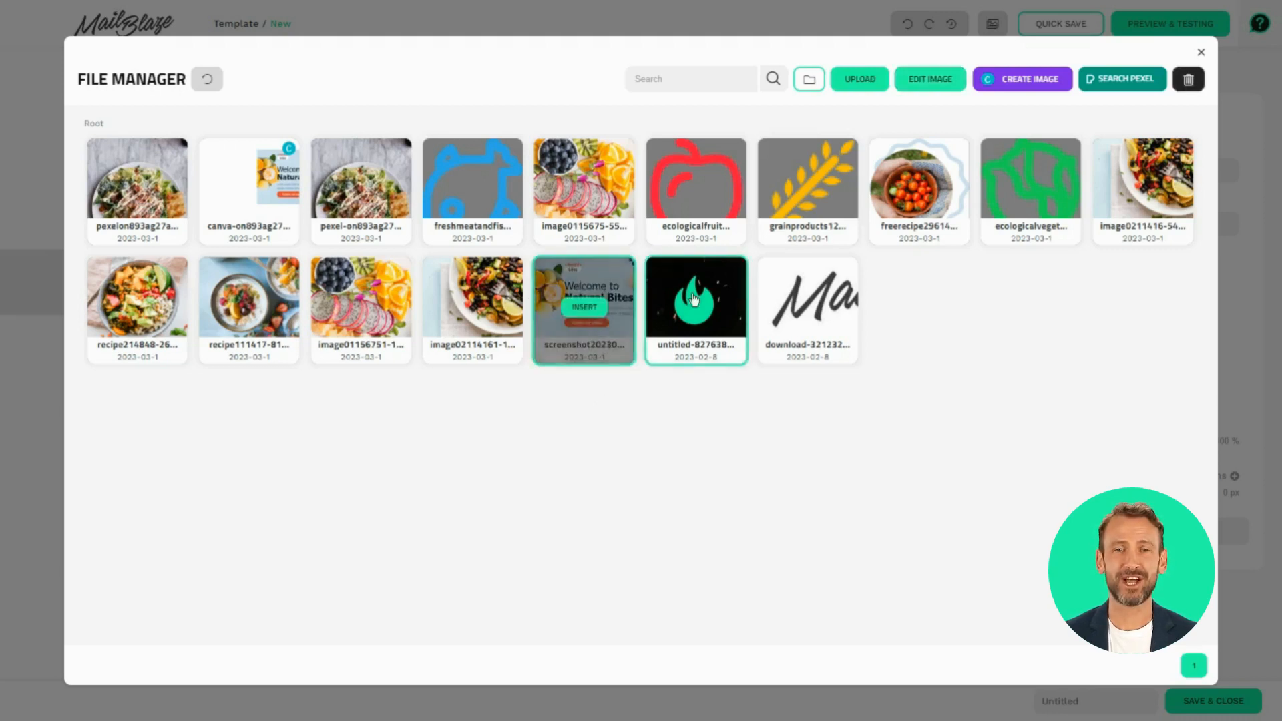
left_click(931, 81)
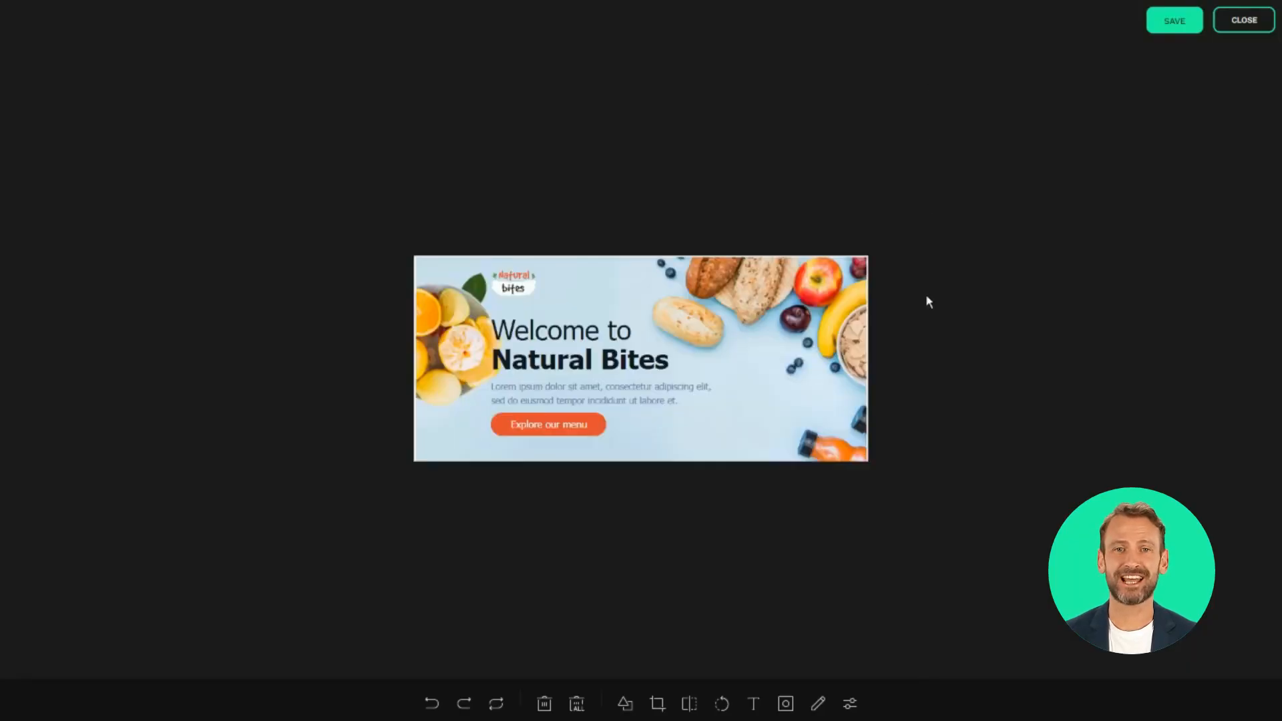
left_click(1244, 20)
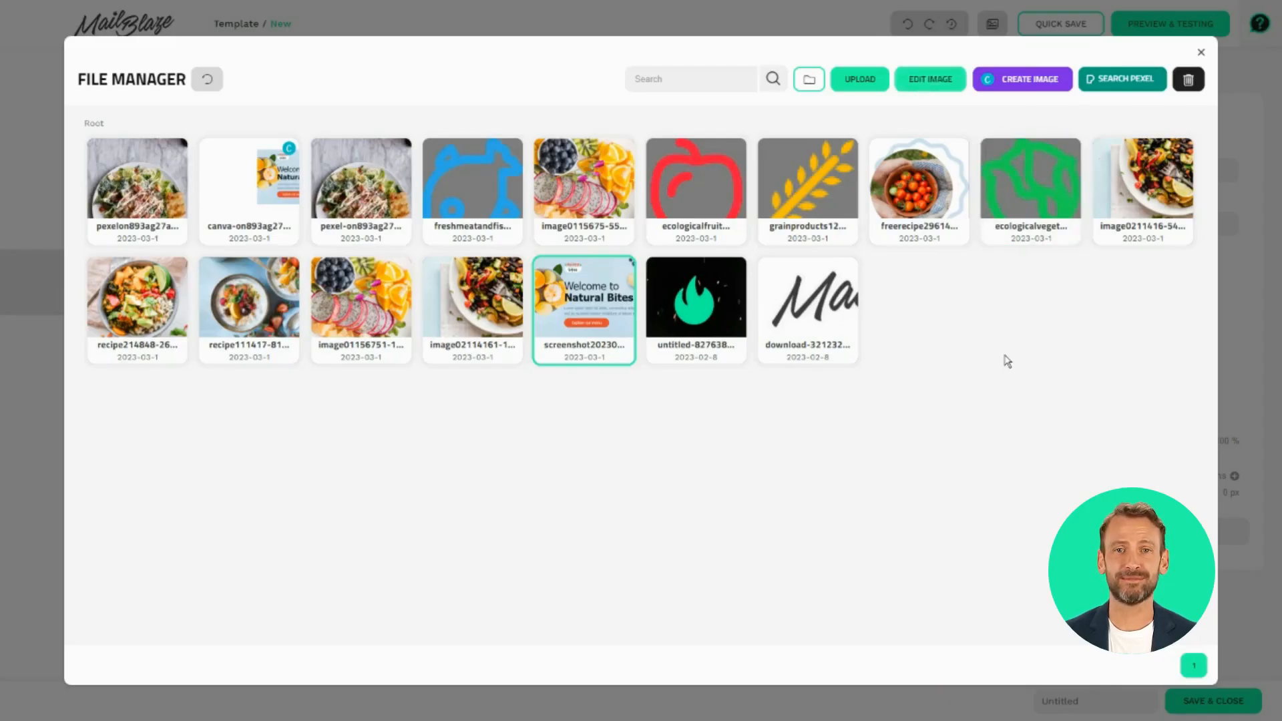
Search the Pexel stock library for "flower" and import the yellow sunflower photo into the media library
left_click(1027, 80)
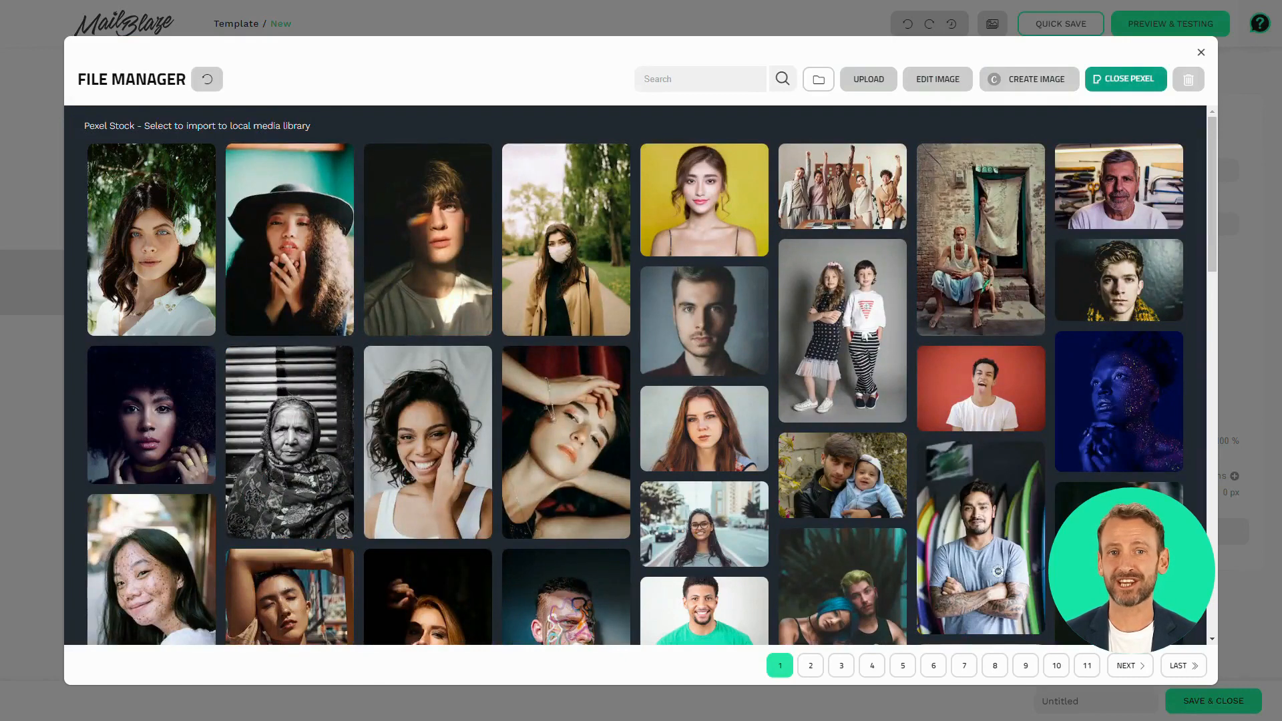
type("flower")
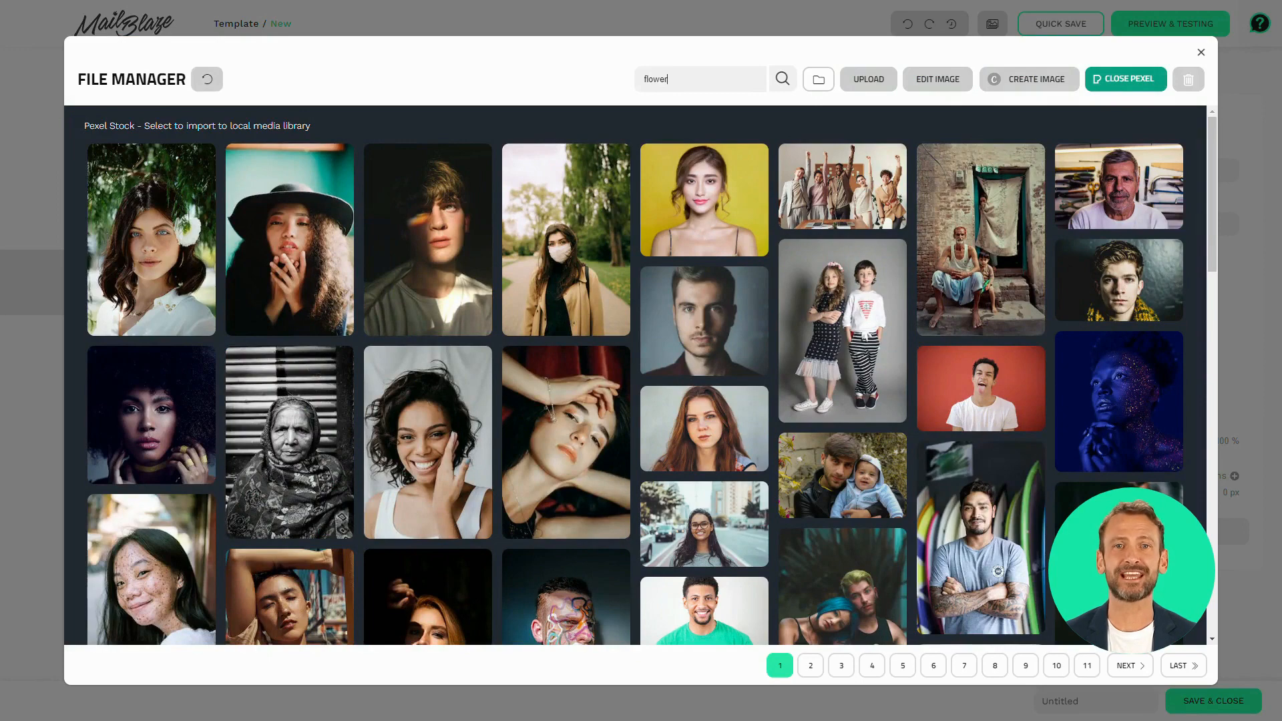
key("Return")
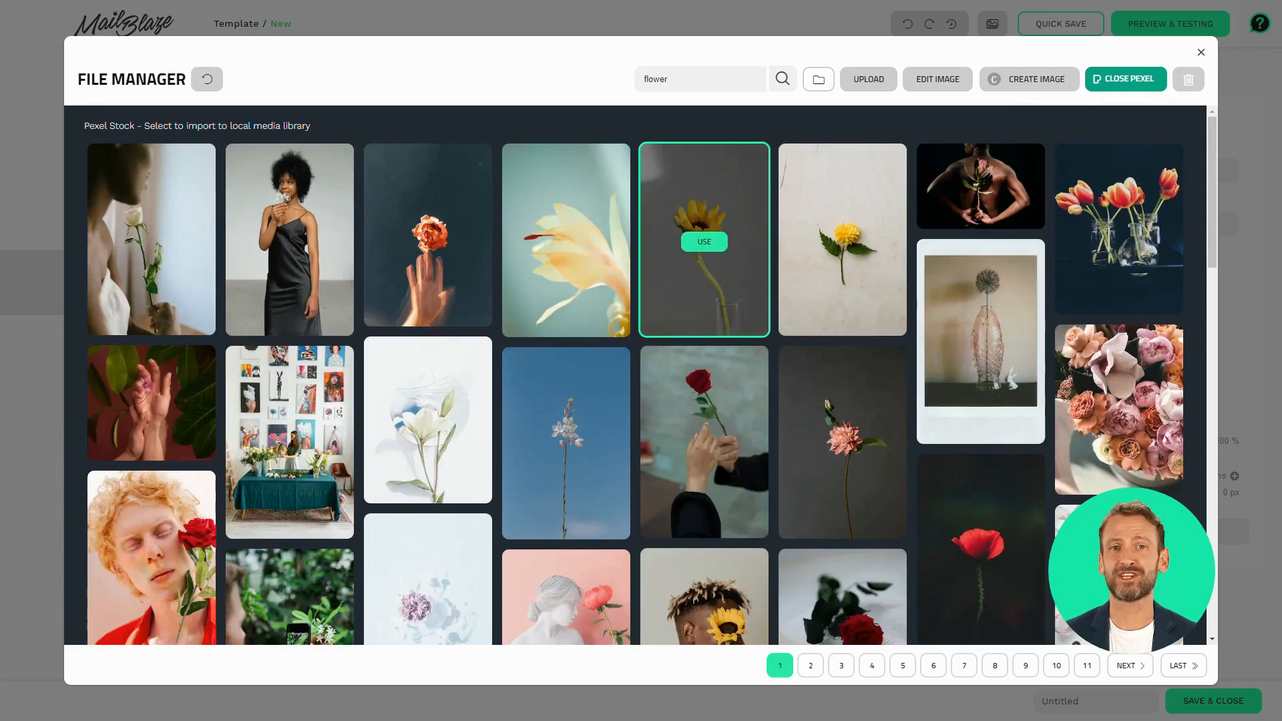
left_click(704, 241)
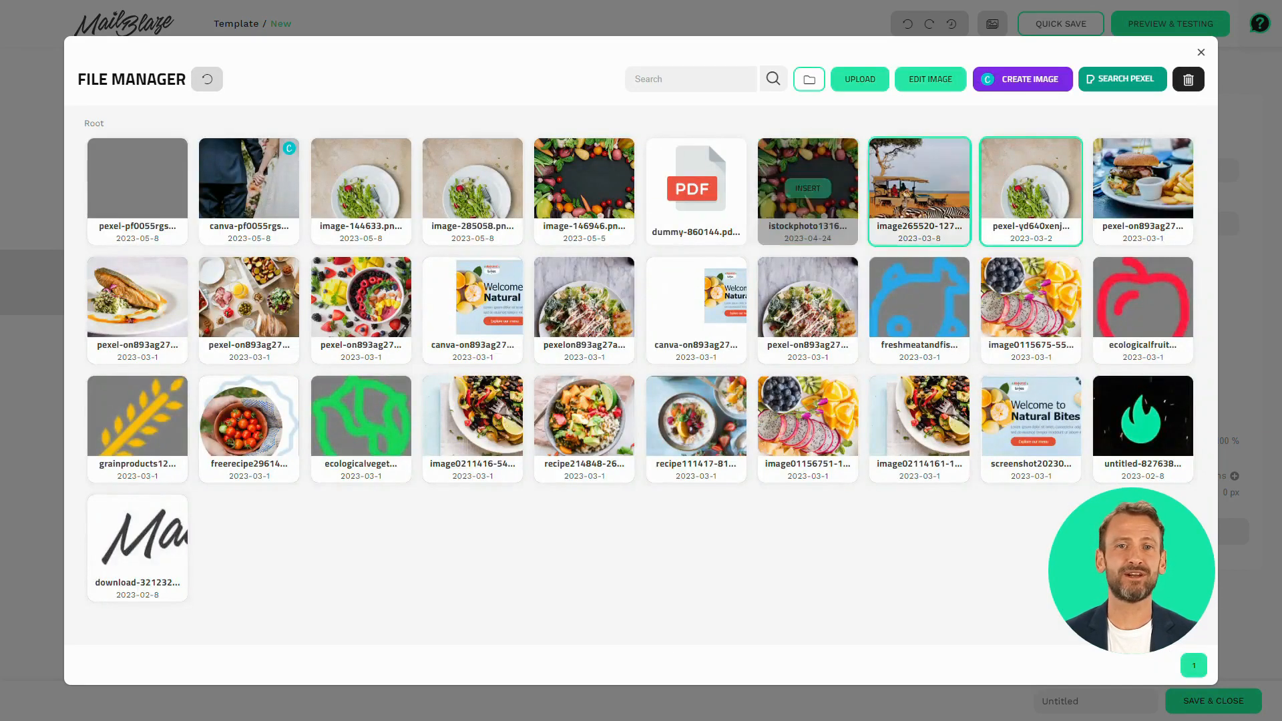
Insert the vegetable-framed picture image-146946 from the file manager into the second column's image element
left_click(1200, 52)
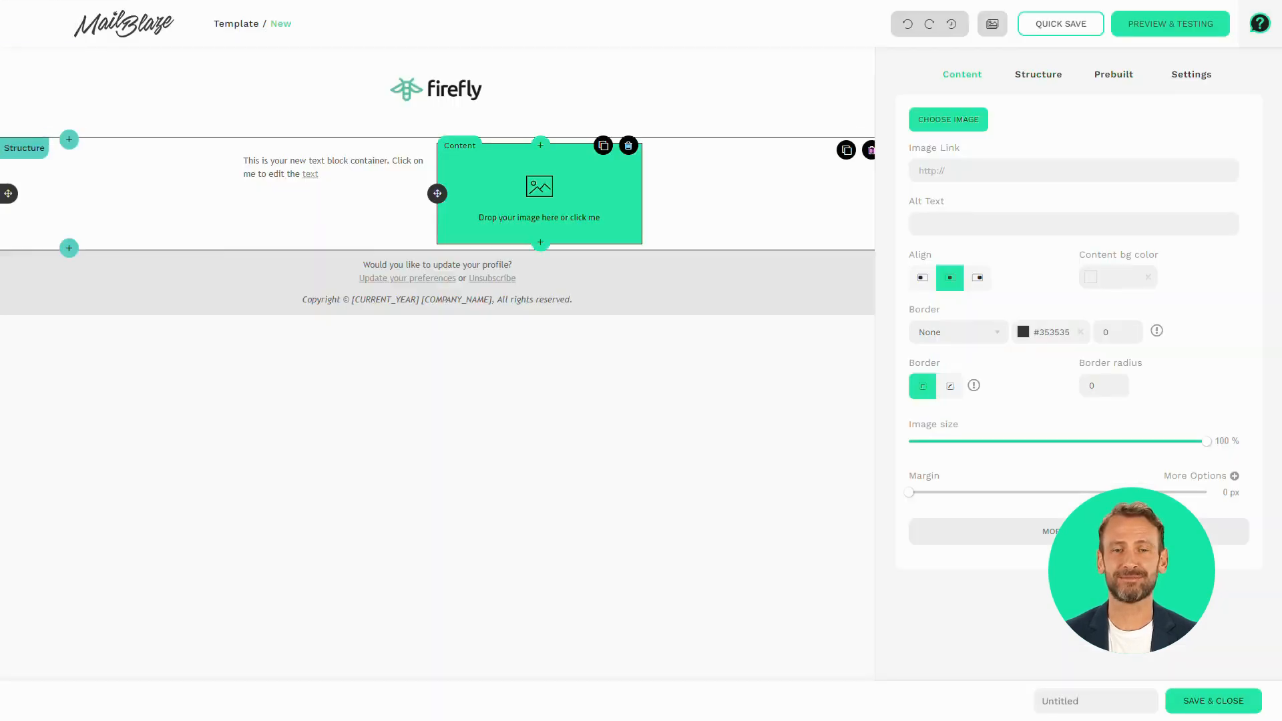
left_click(540, 197)
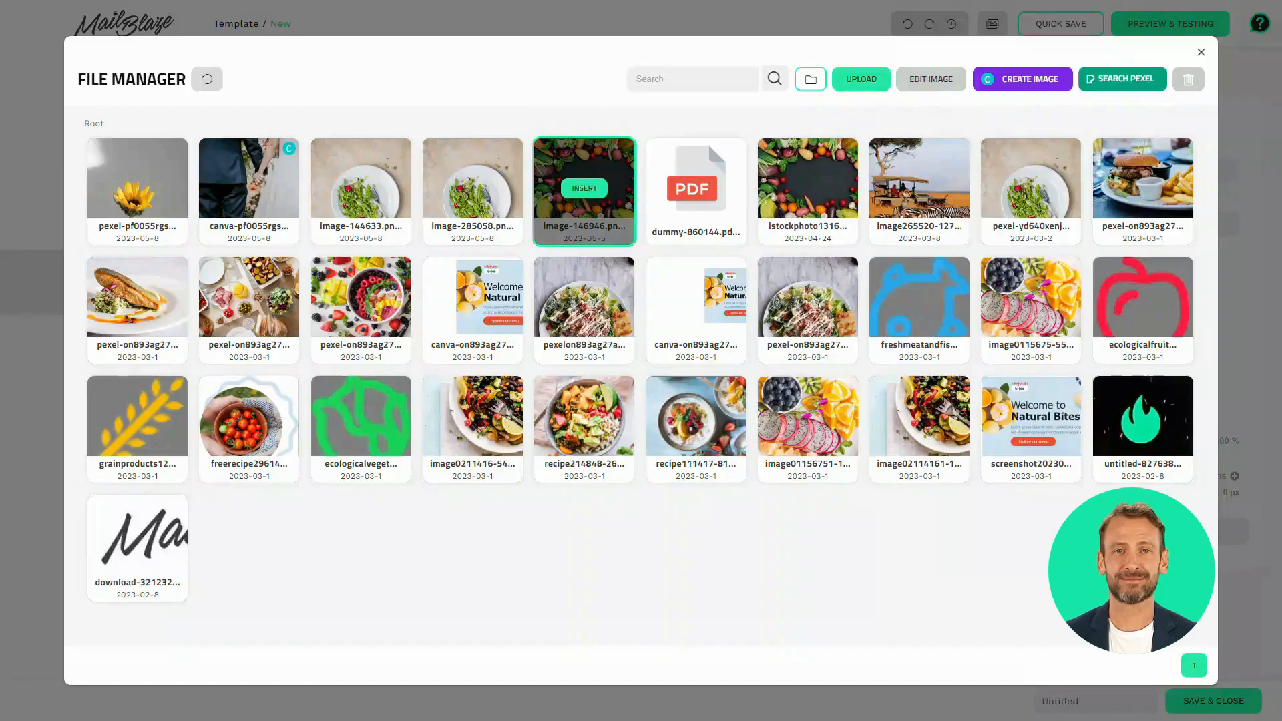
left_click(584, 188)
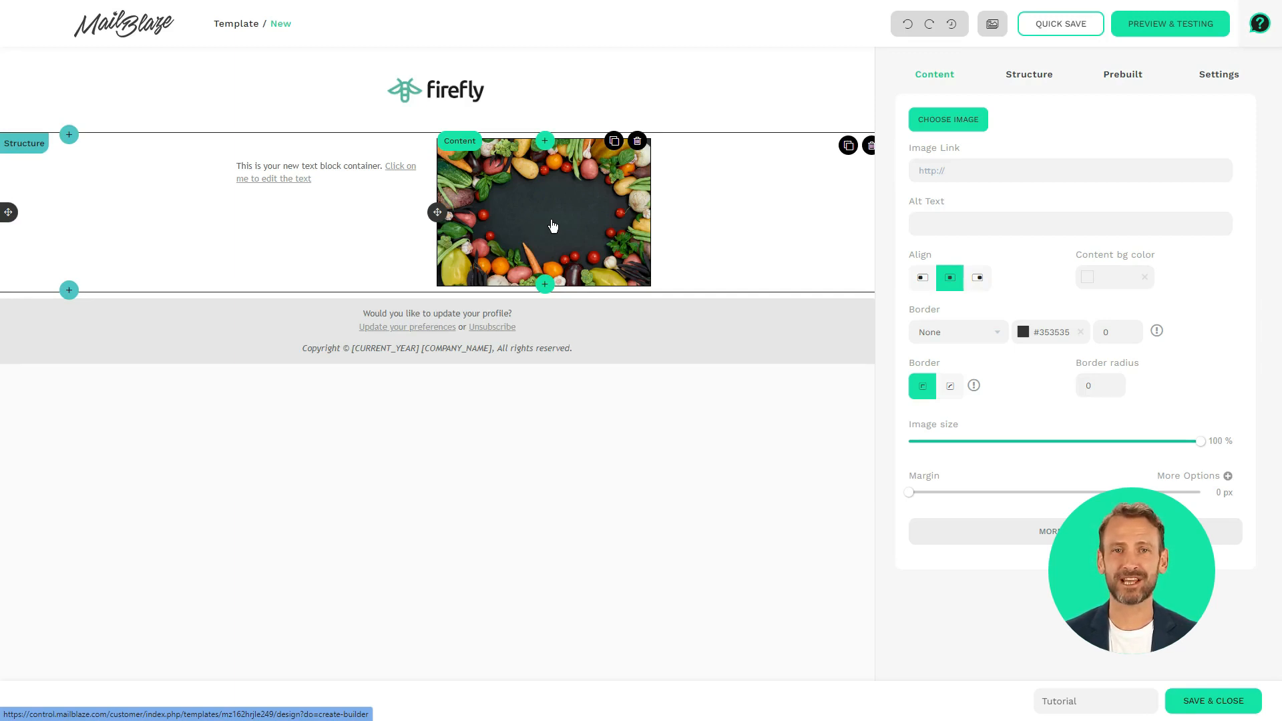
left_click(949, 171)
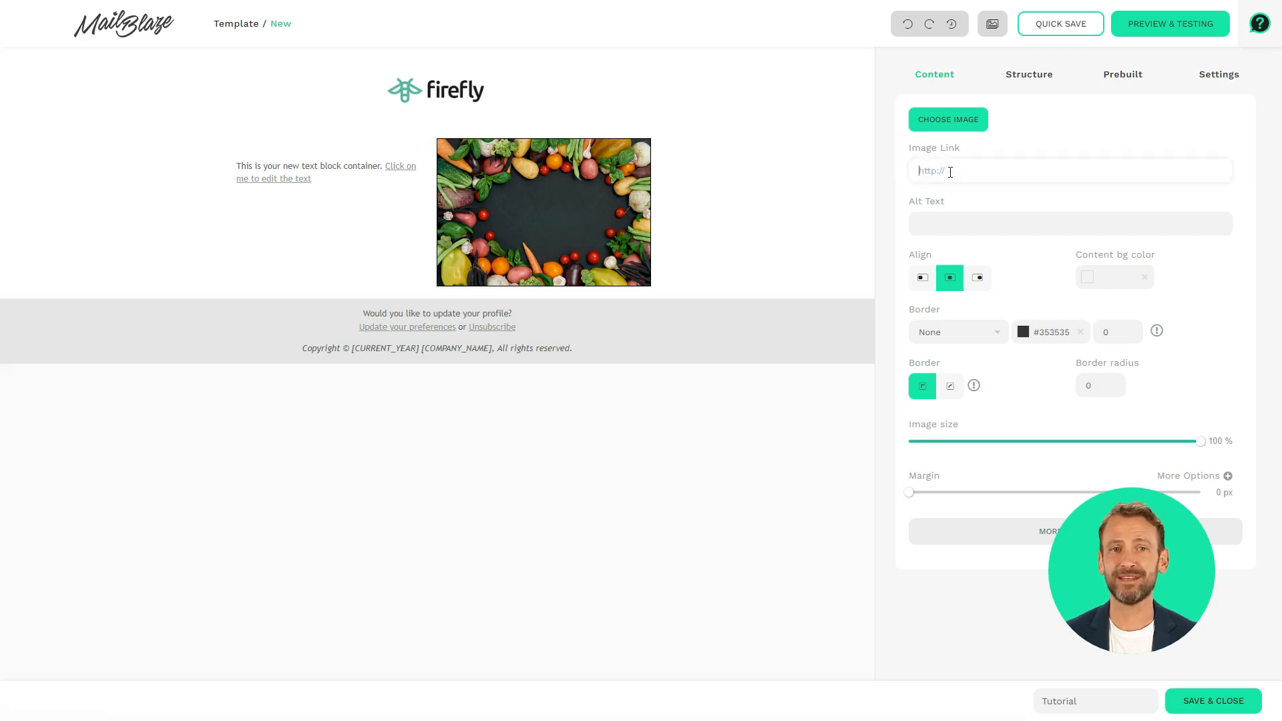
type("www.m")
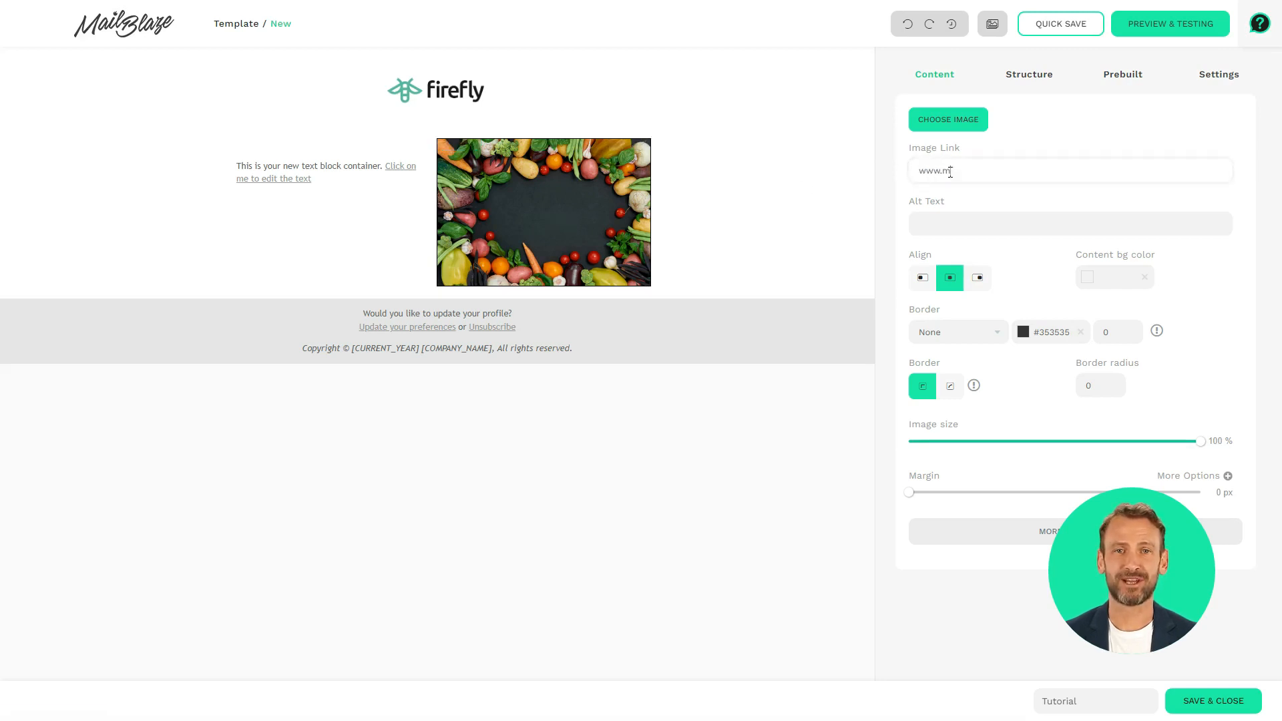
type("ailblaze.com")
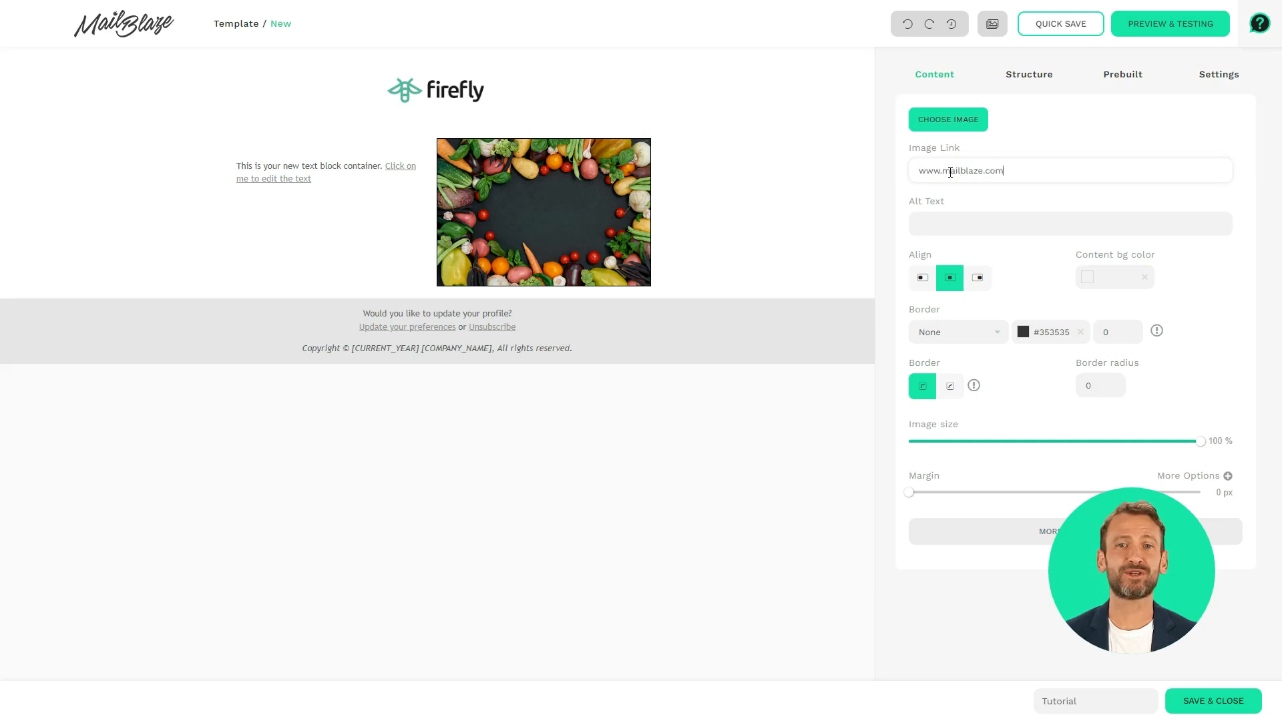
left_click(940, 217)
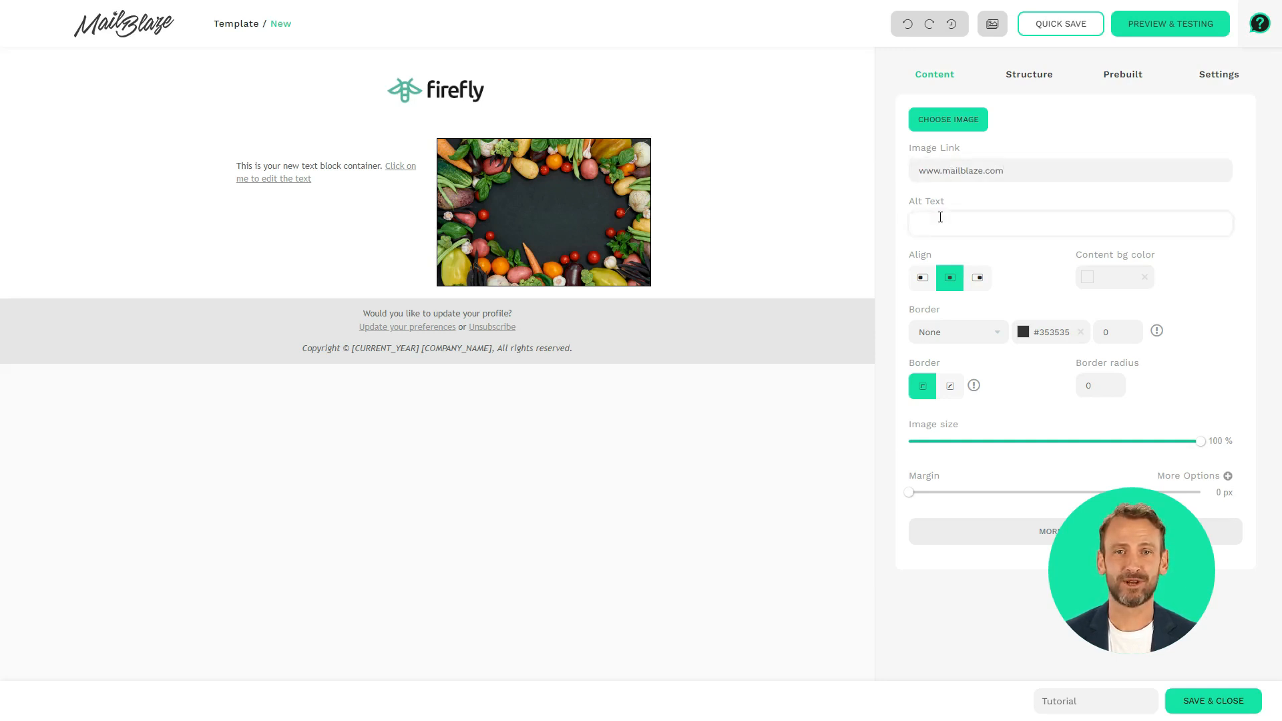
type("Logo")
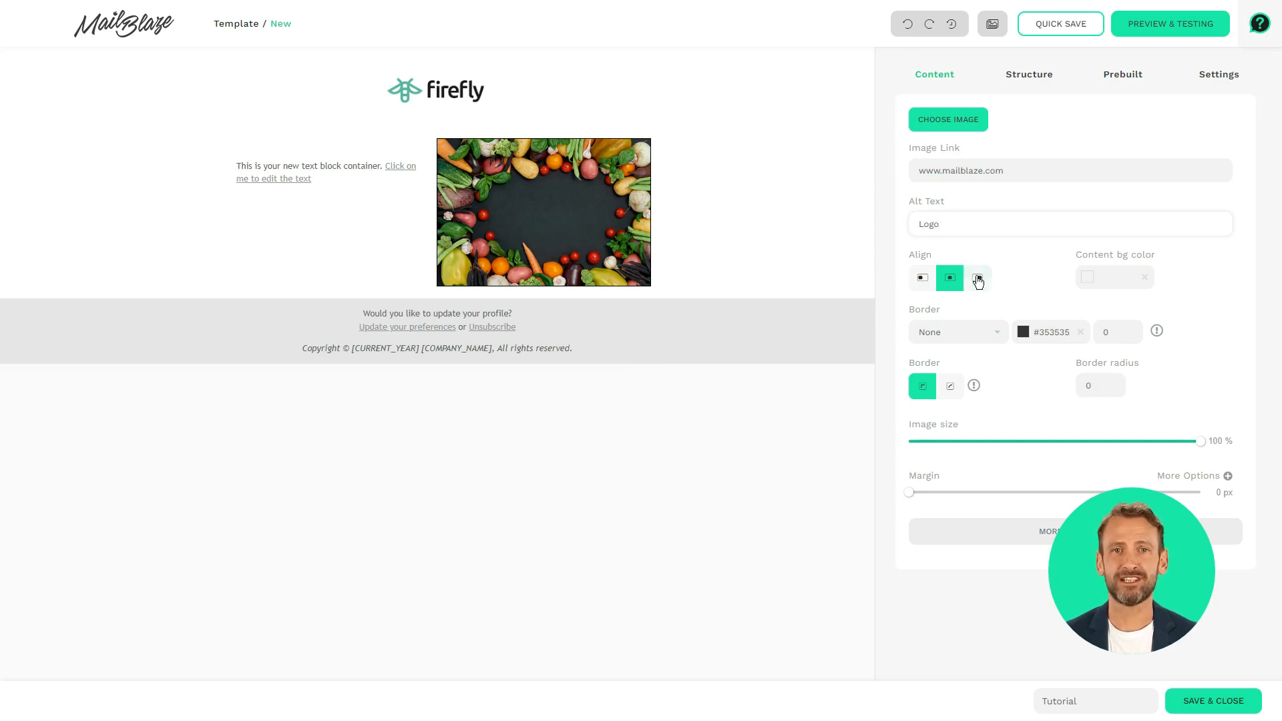
Try left alignment for the image, return it to centre, and give it a Solid border
left_click(928, 284)
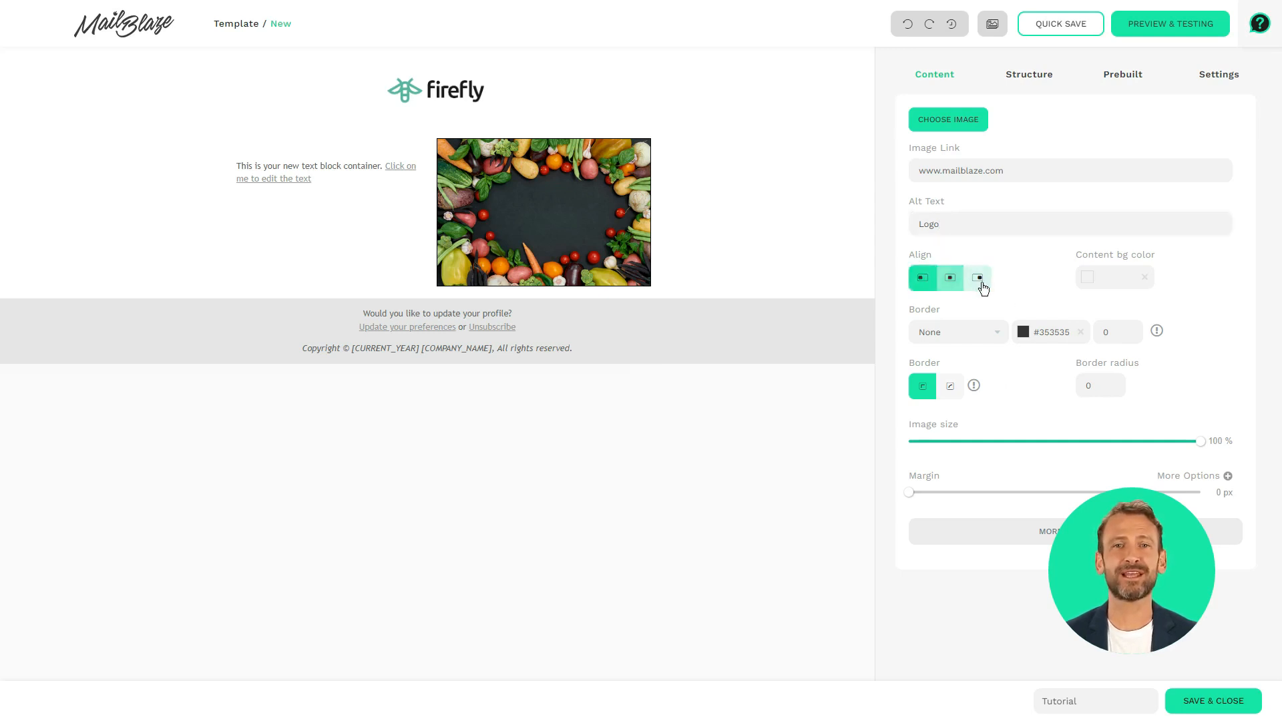
left_click(957, 283)
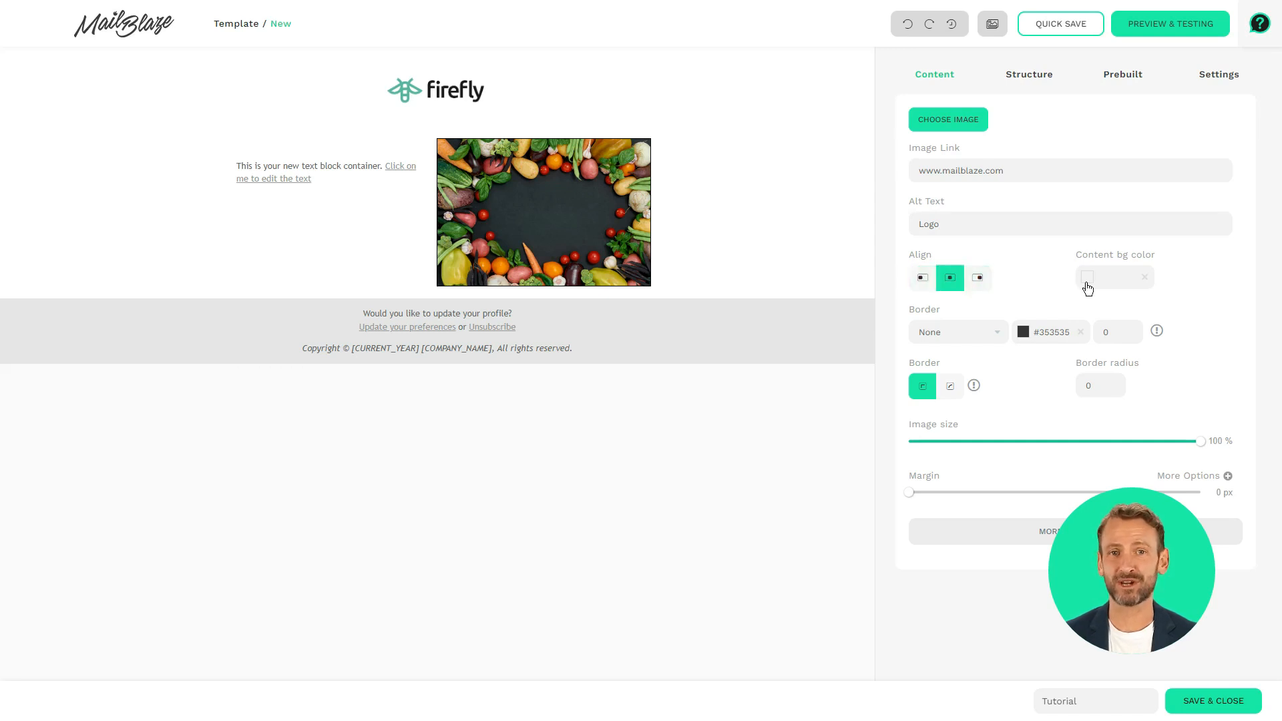
left_click(991, 335)
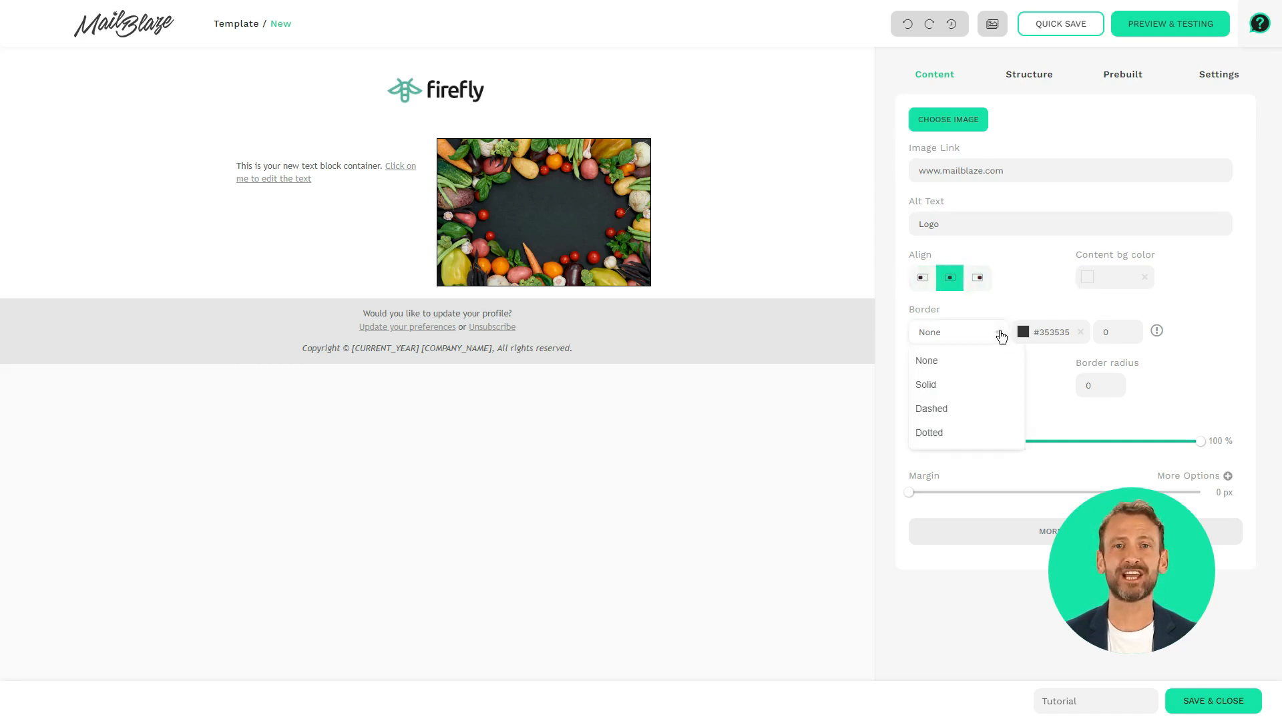
left_click(961, 381)
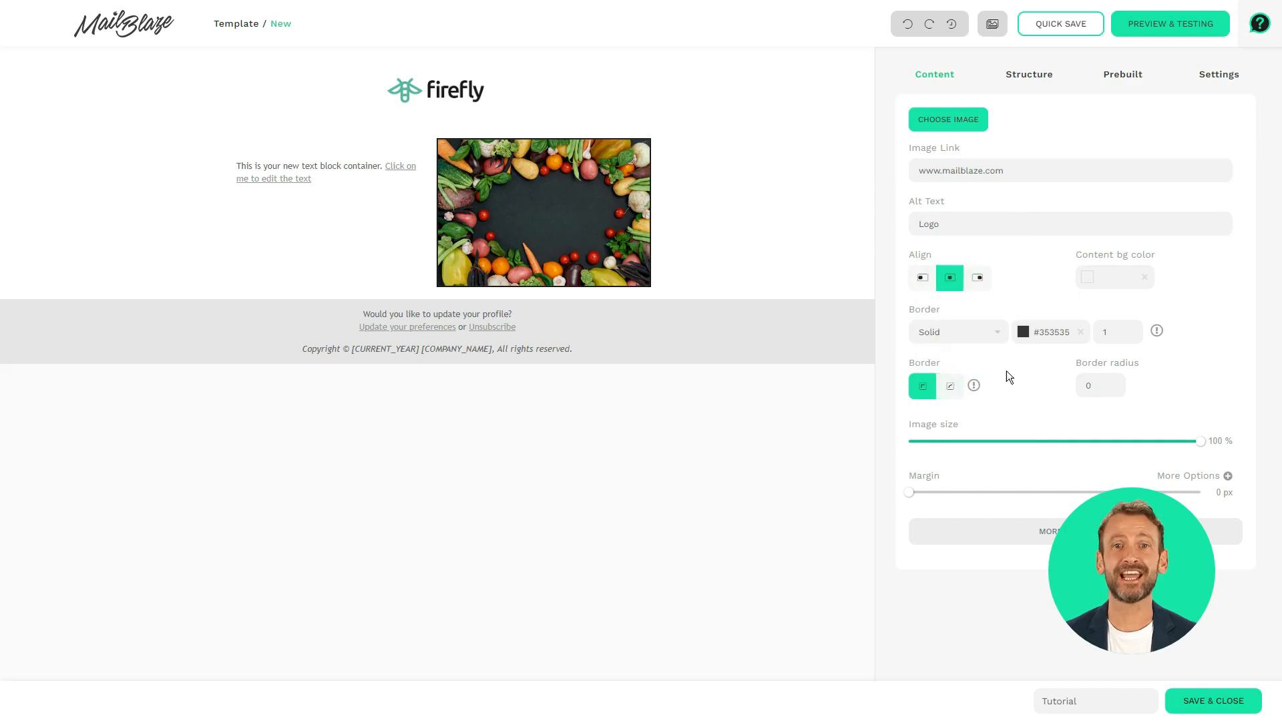
Apply the border to the picture itself and set its border radius to 24
left_click(951, 394)
left_click(923, 391)
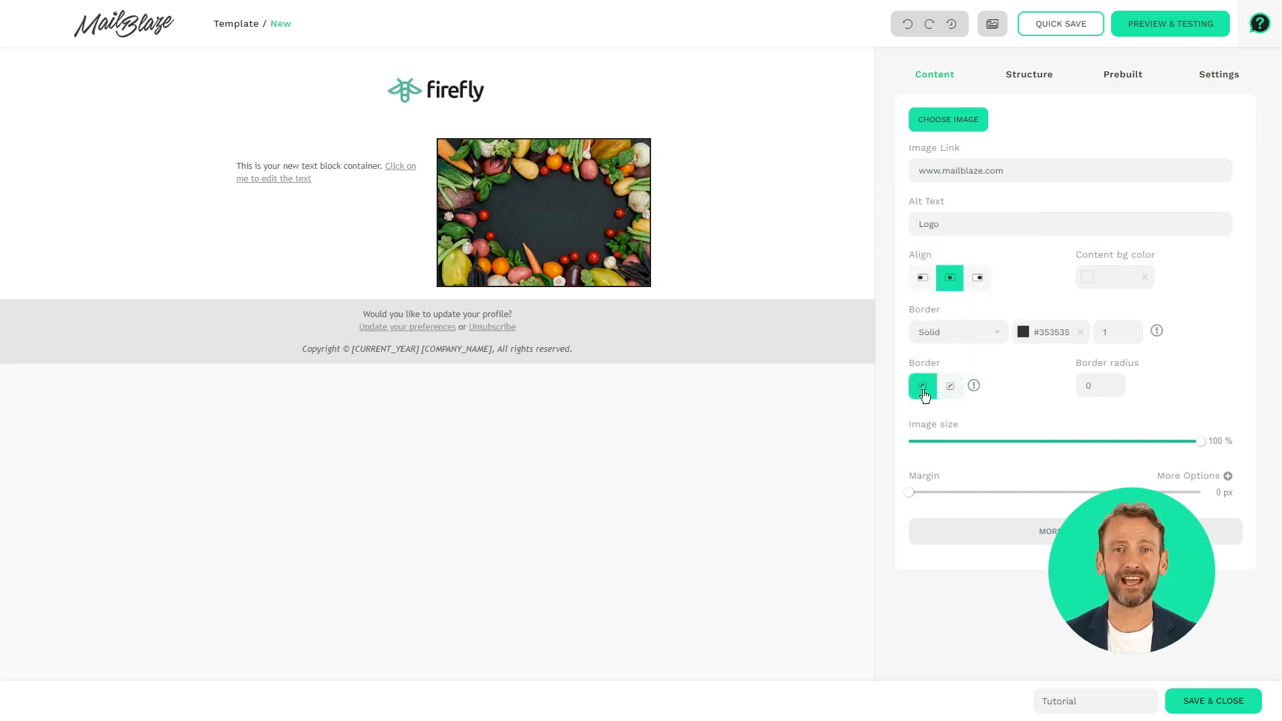
double_click(1112, 383)
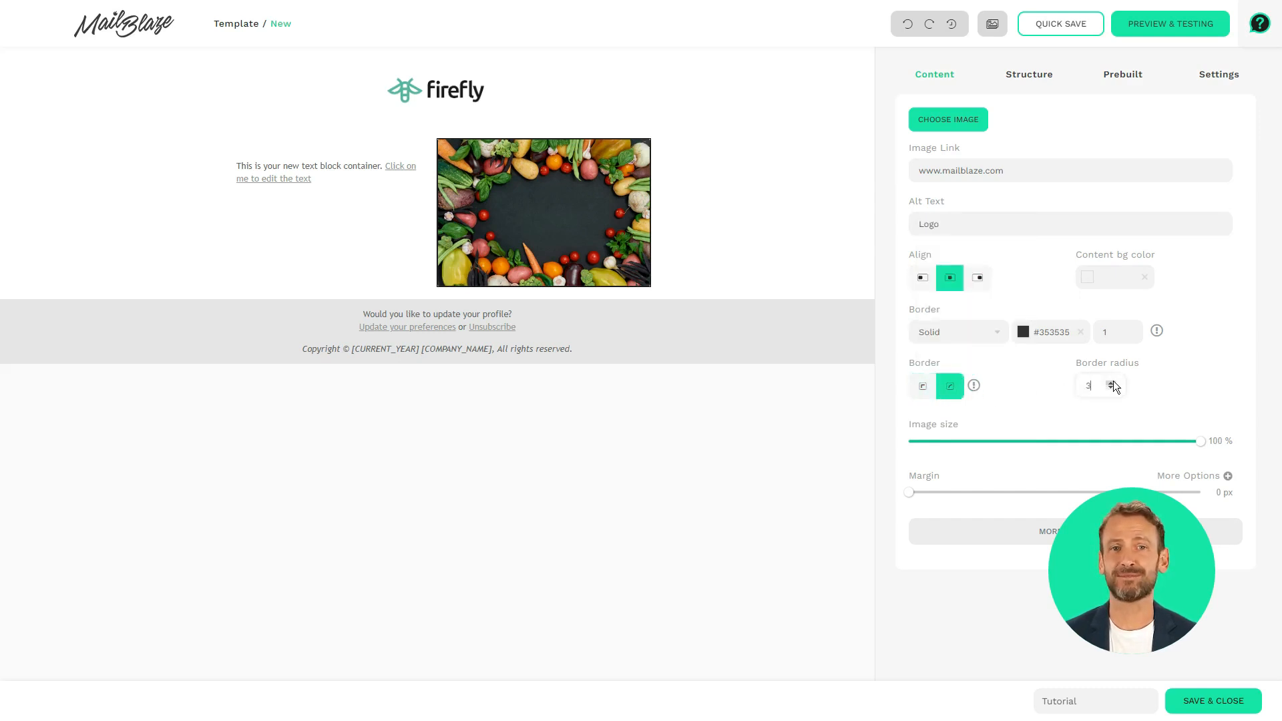
left_click(921, 387)
left_click(950, 387)
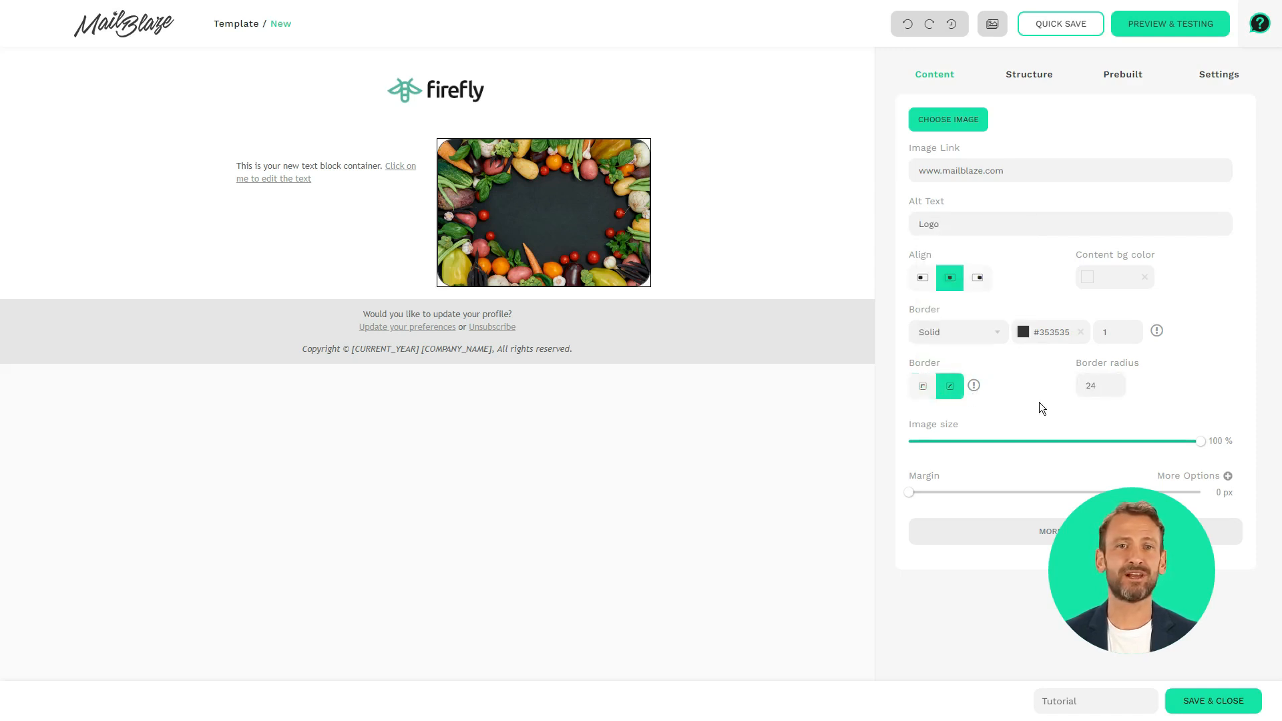
Set the image size to 51 % and reveal the image's additional options
left_click_drag(1200, 441, 1058, 447)
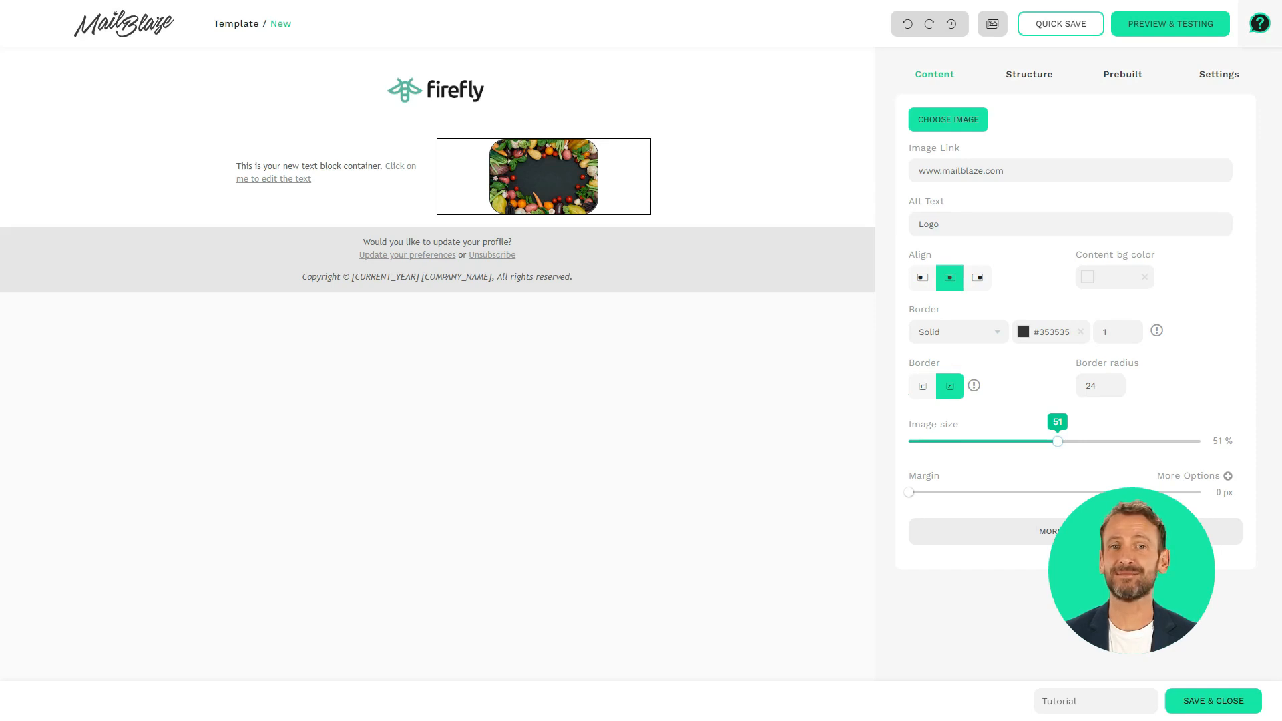
left_click(1076, 531)
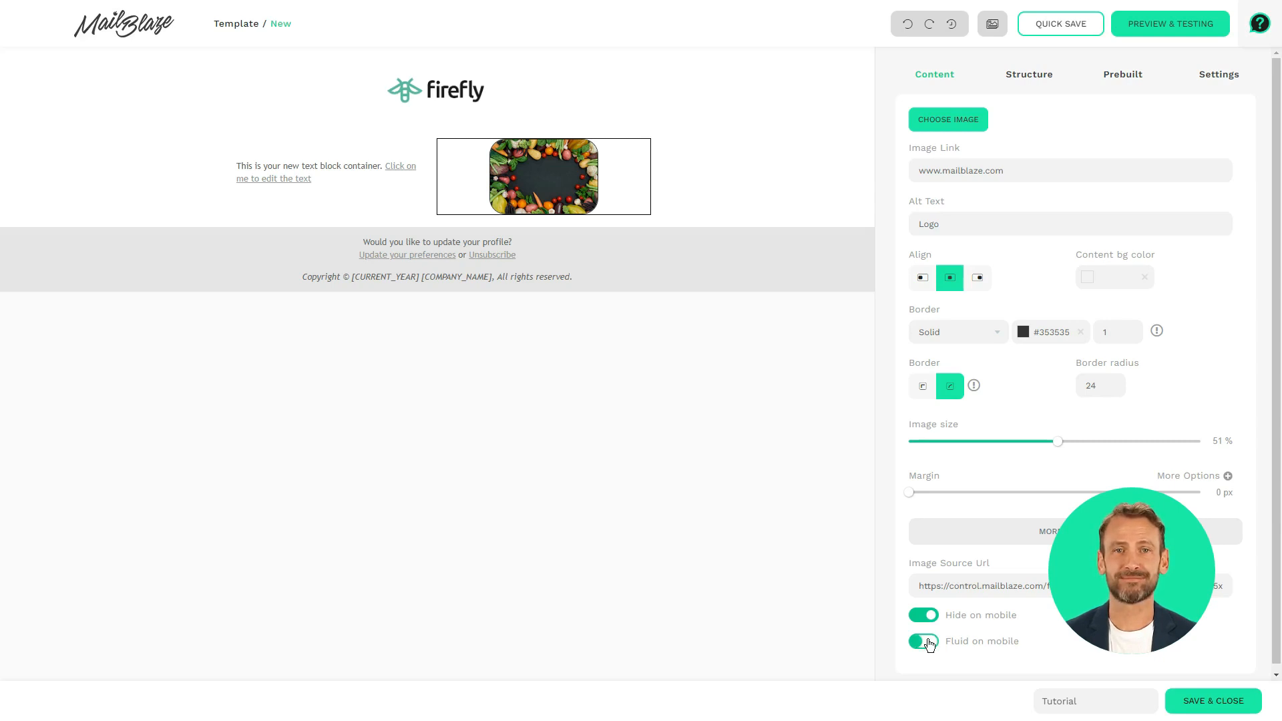
Add a two-column structure below the vegetable image row and place a Gif element in its first column
left_click(1014, 72)
left_click_drag(1068, 118, 585, 242)
left_click(934, 78)
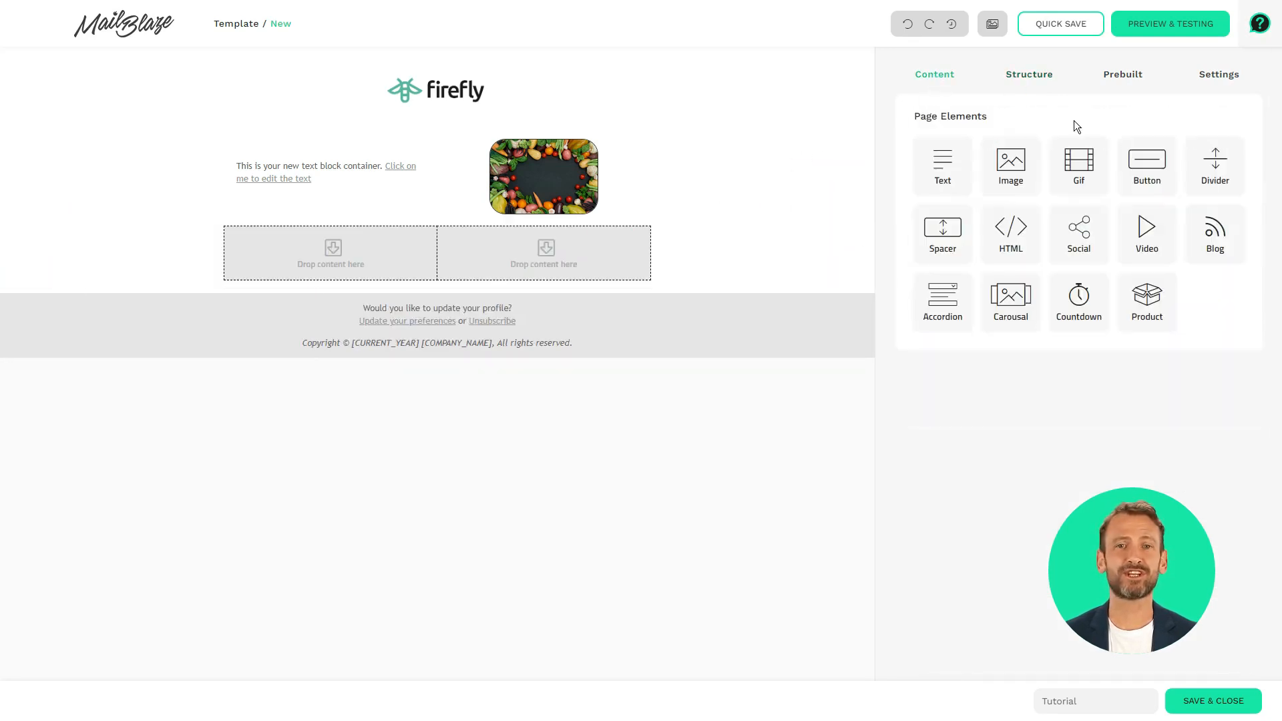
left_click_drag(1079, 163, 379, 260)
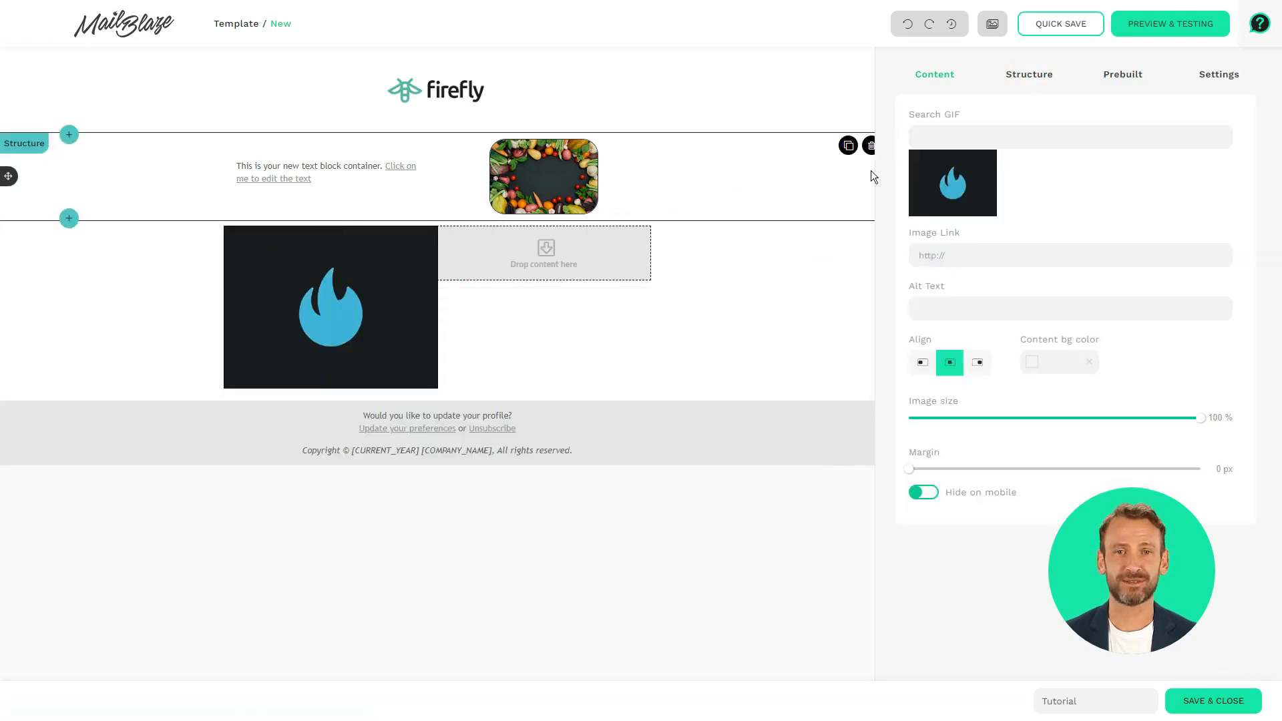
Search the GIF library for "envelope"
left_click(978, 132)
type("enelope")
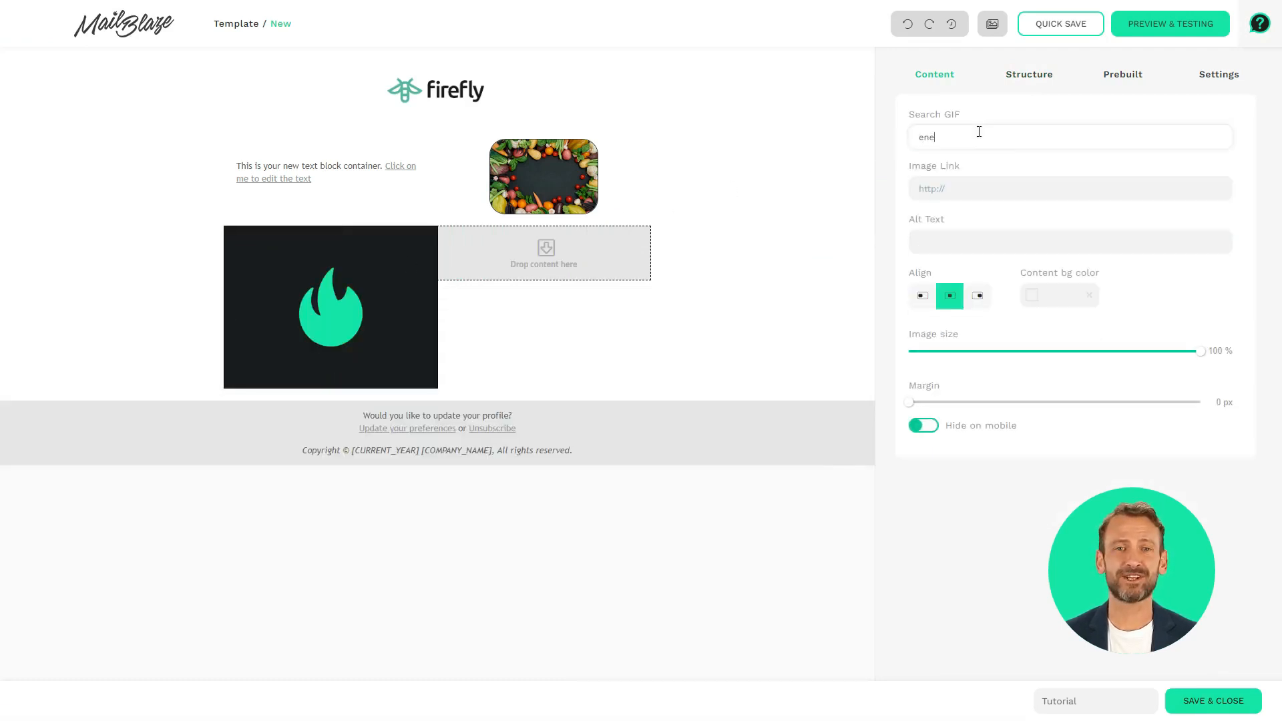
key("BackSpace")
key("BackSpace")
key("BackSpace")
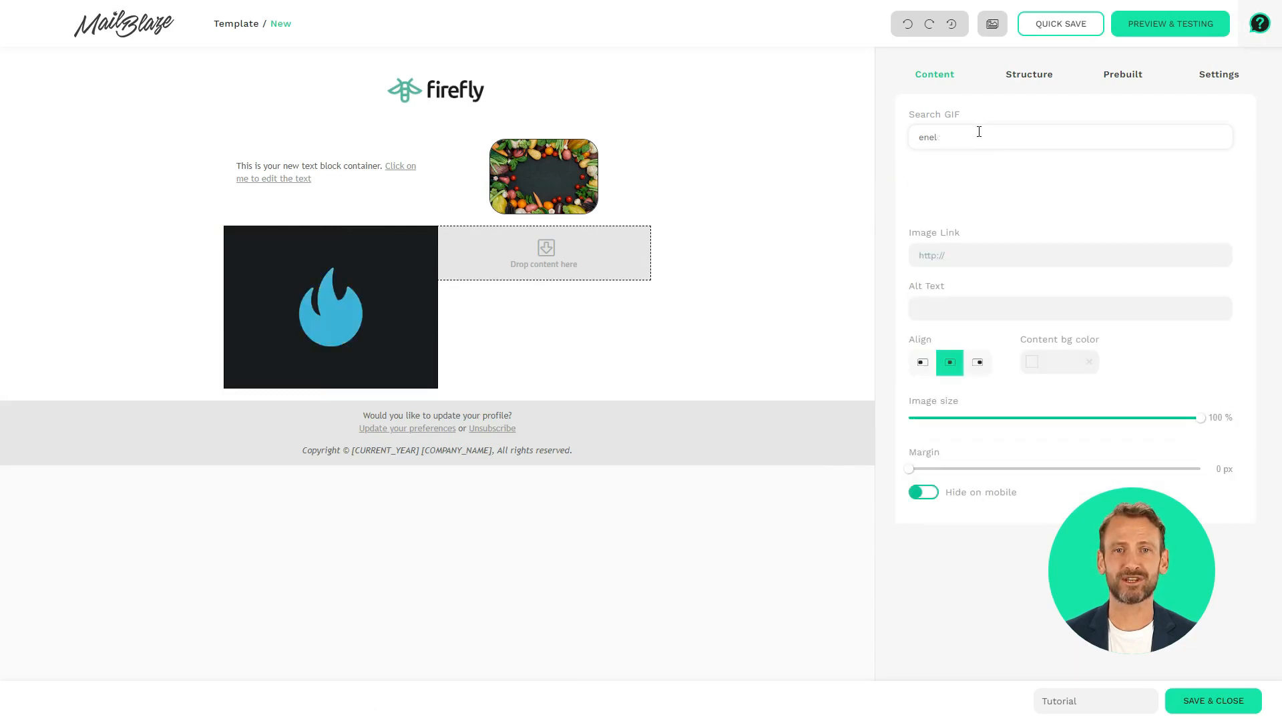
type("ve")
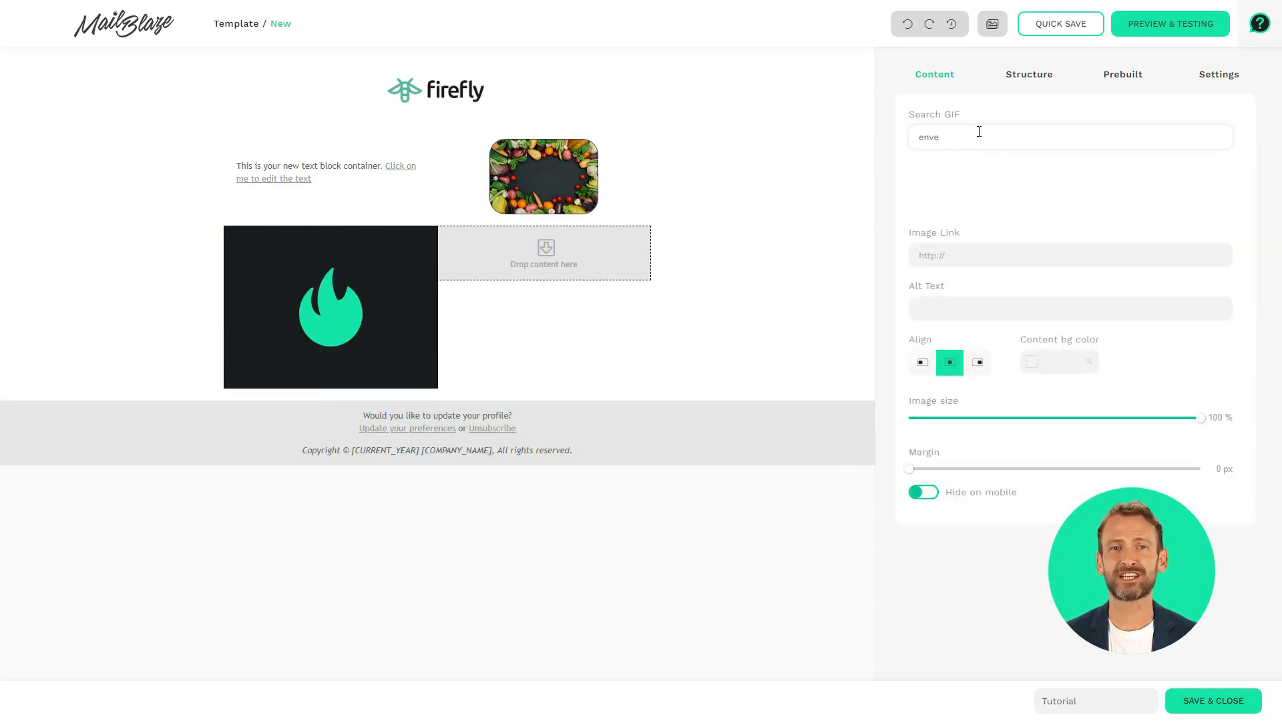
type("lope")
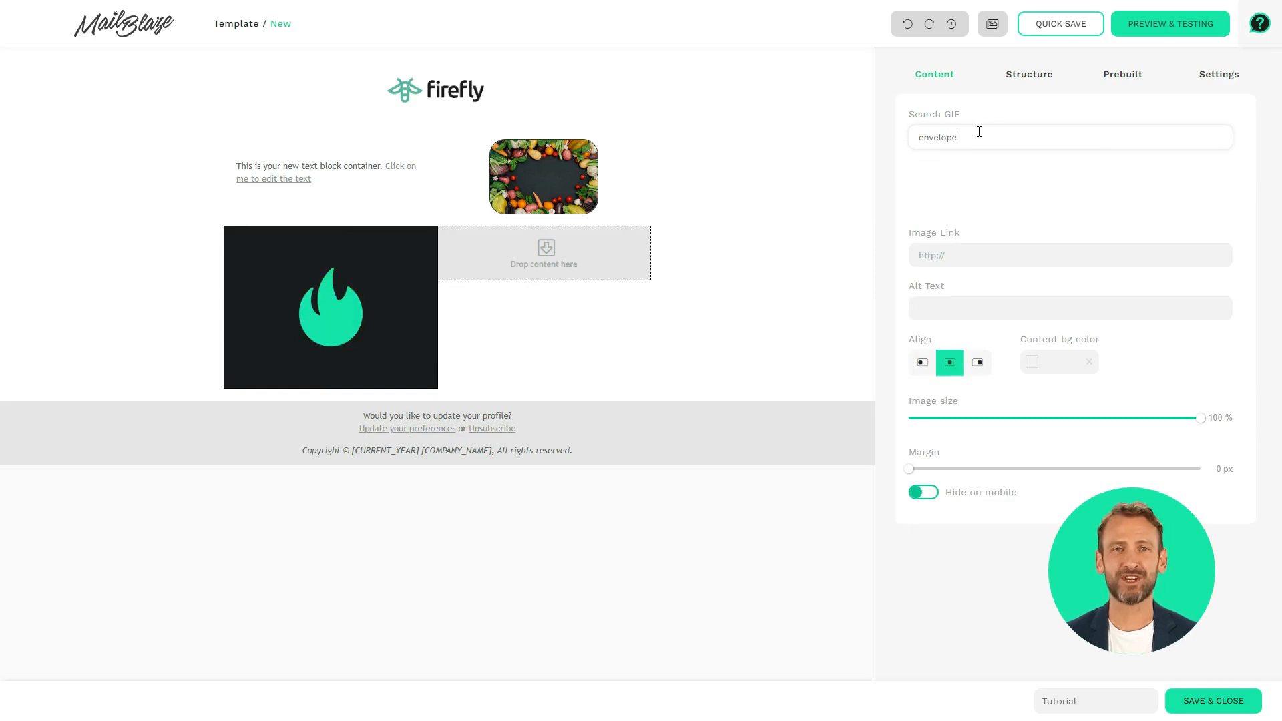
left_click(942, 266)
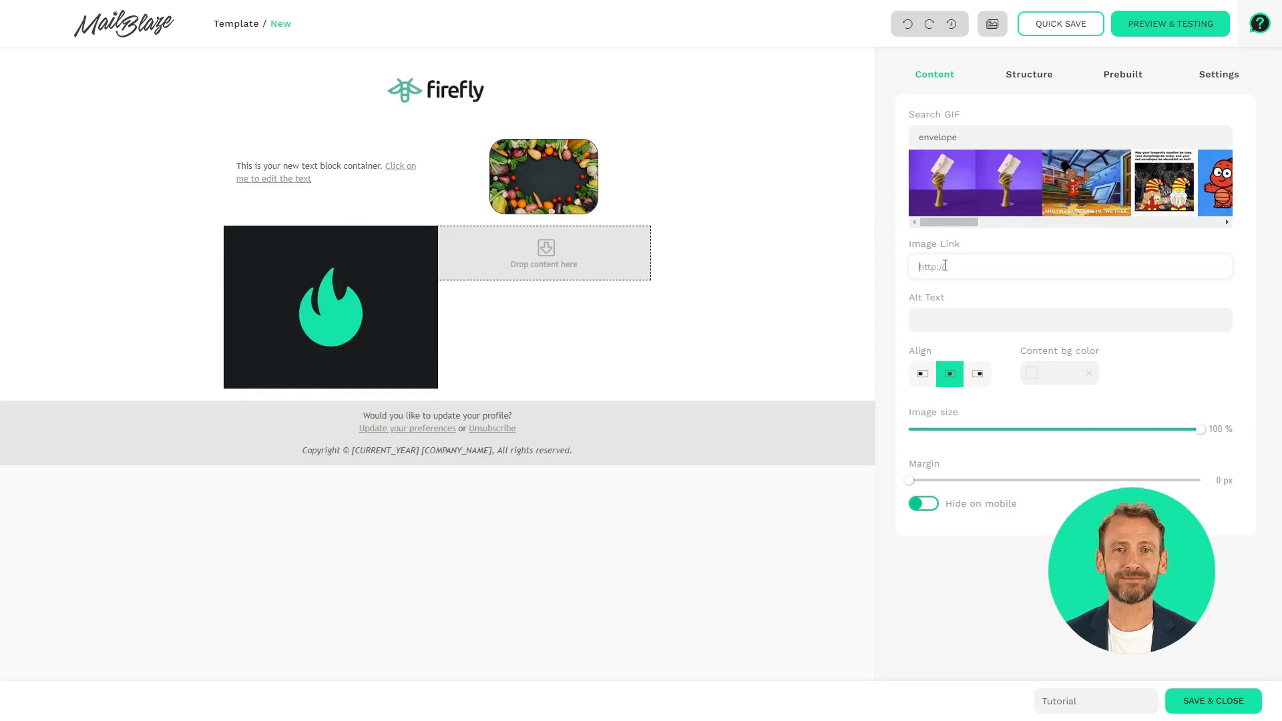
type("www.")
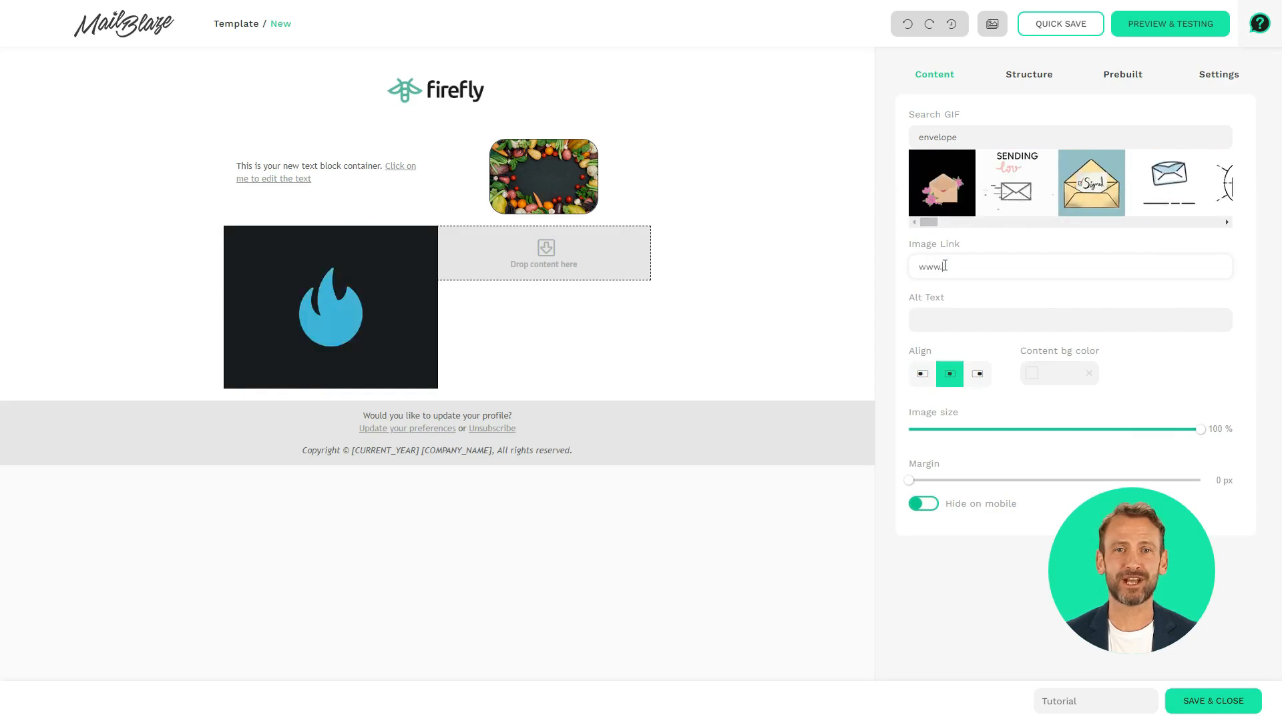
type("mailblaze.com")
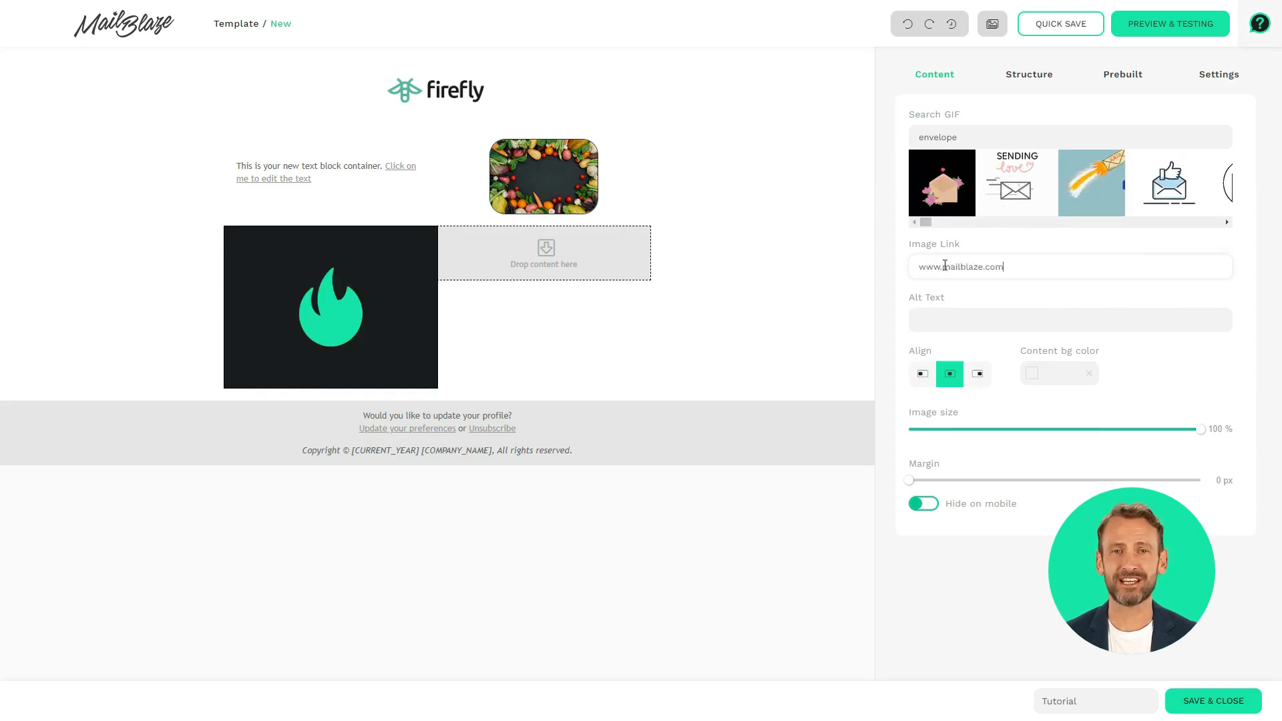
left_click(1016, 208)
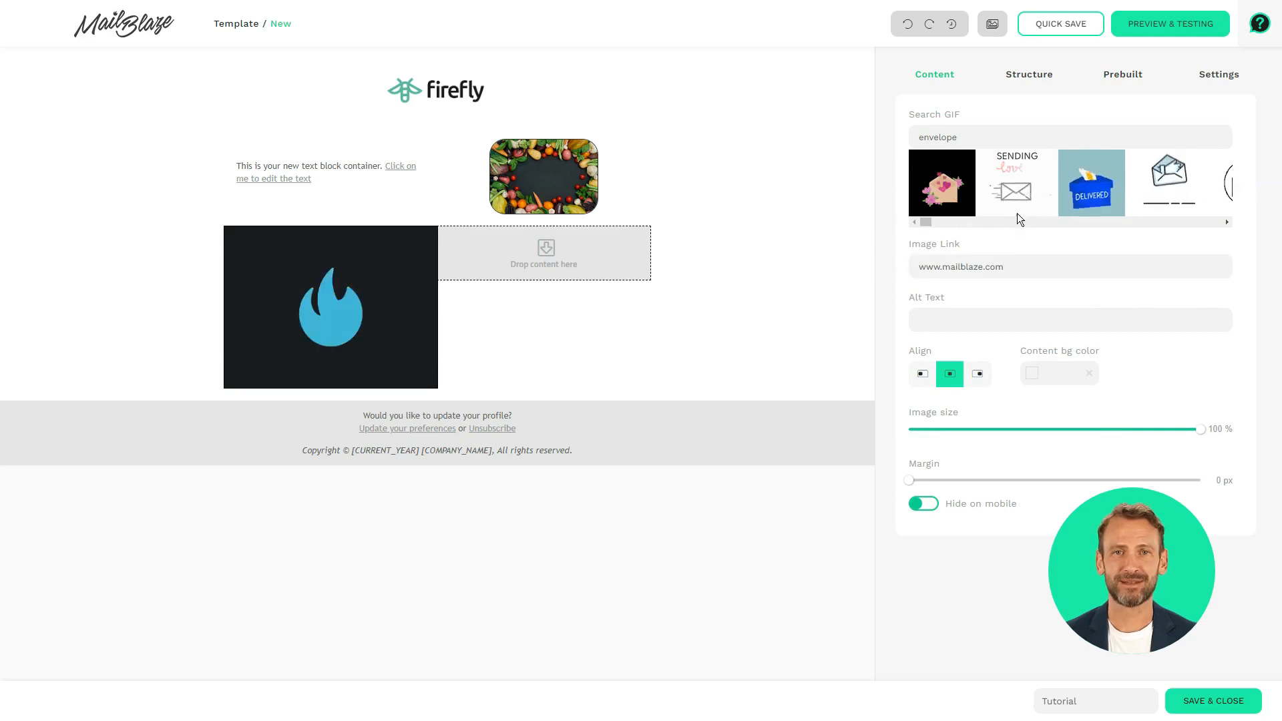
Keep the GIF centre-aligned at an image size of 43 % and hide it on mobile
left_click(922, 363)
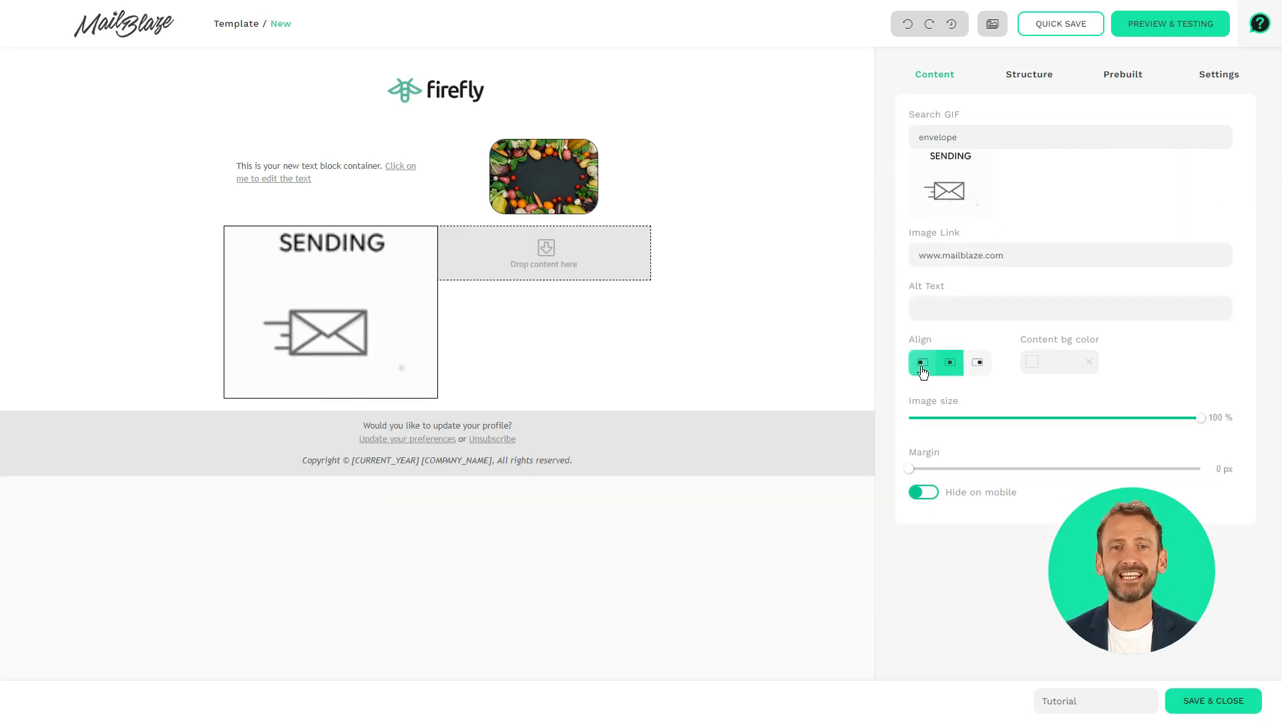
left_click(953, 372)
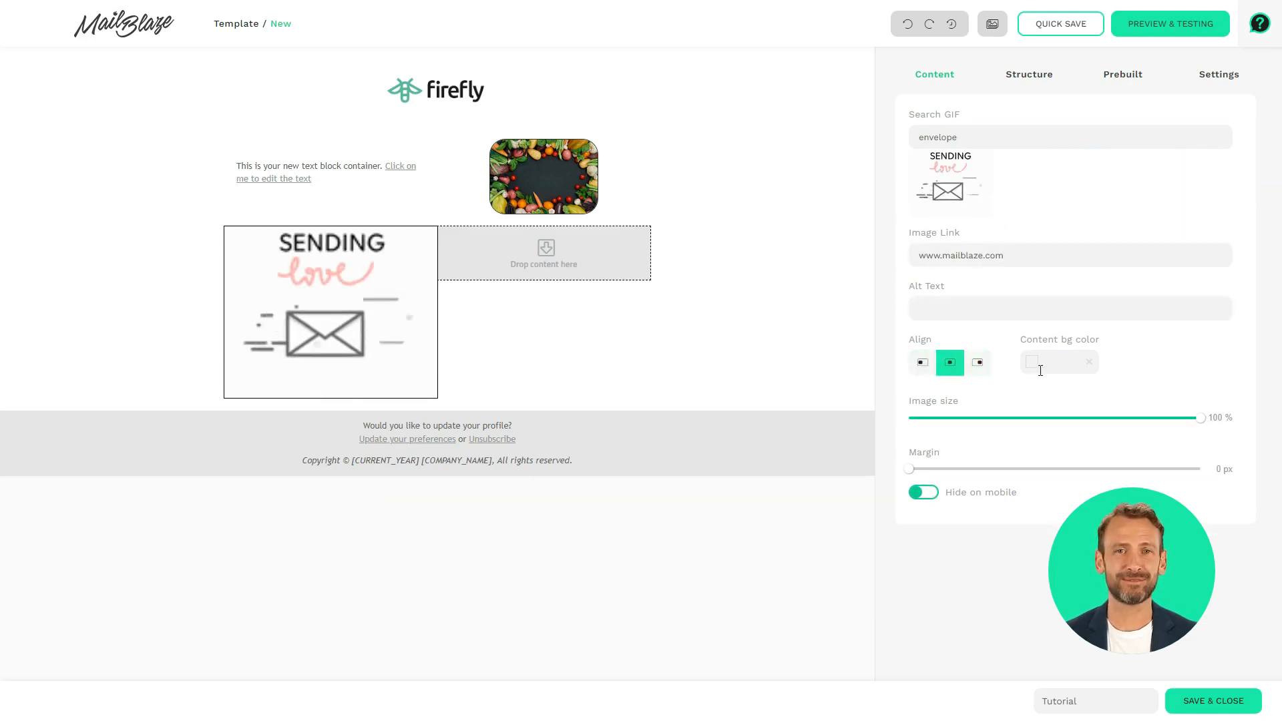
left_click(976, 417)
left_click(1031, 418)
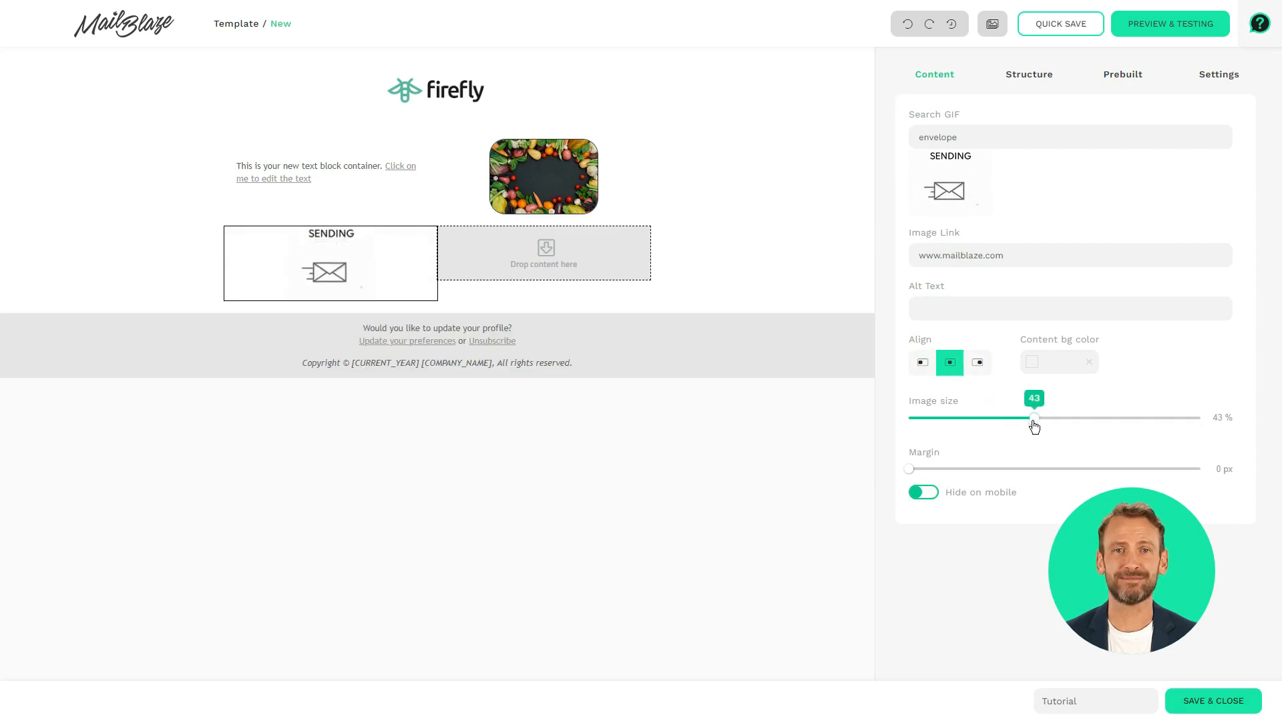
left_click(935, 494)
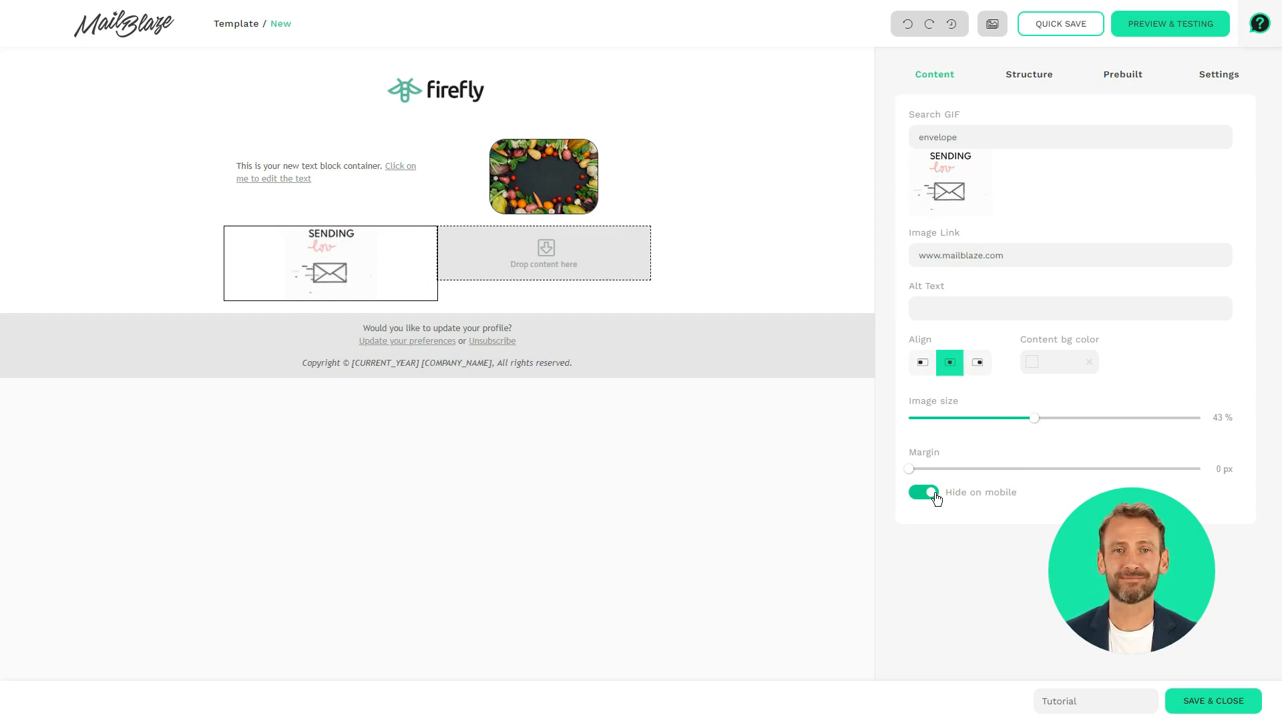
Add a Button element to the empty column beside the GIF and change its text to "Read More"
left_click(935, 76)
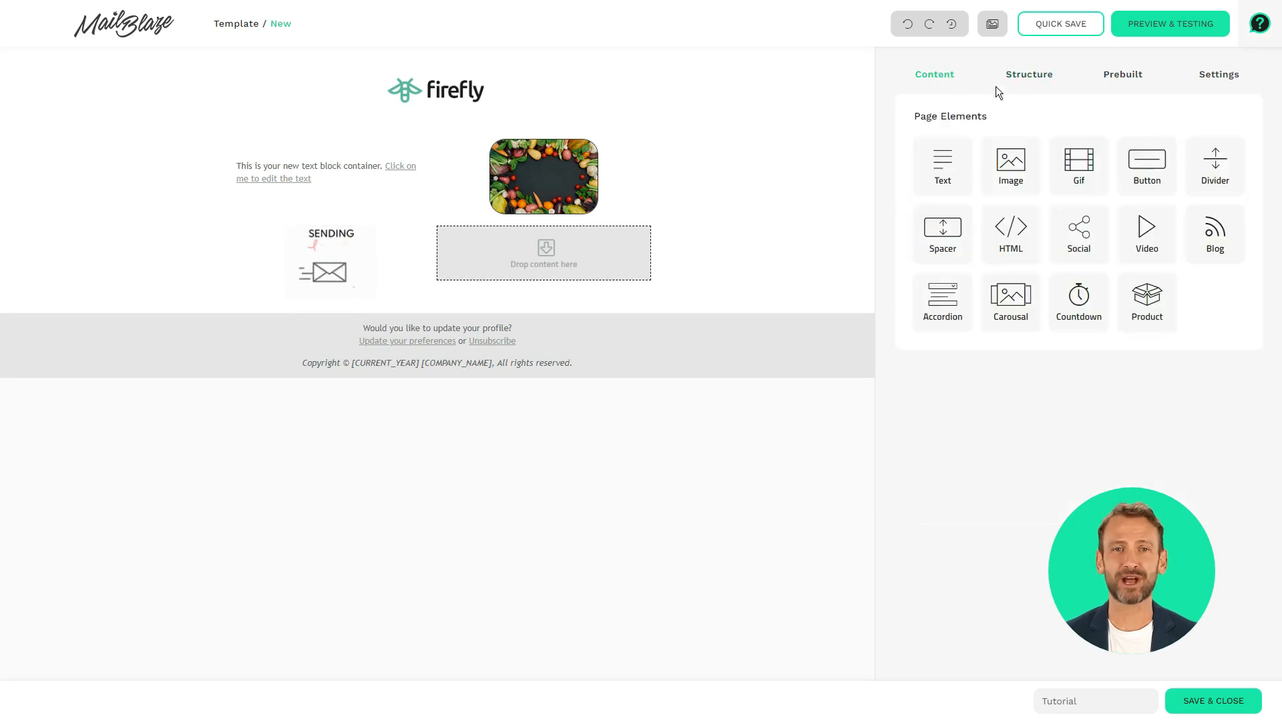
left_click_drag(1146, 165, 564, 263)
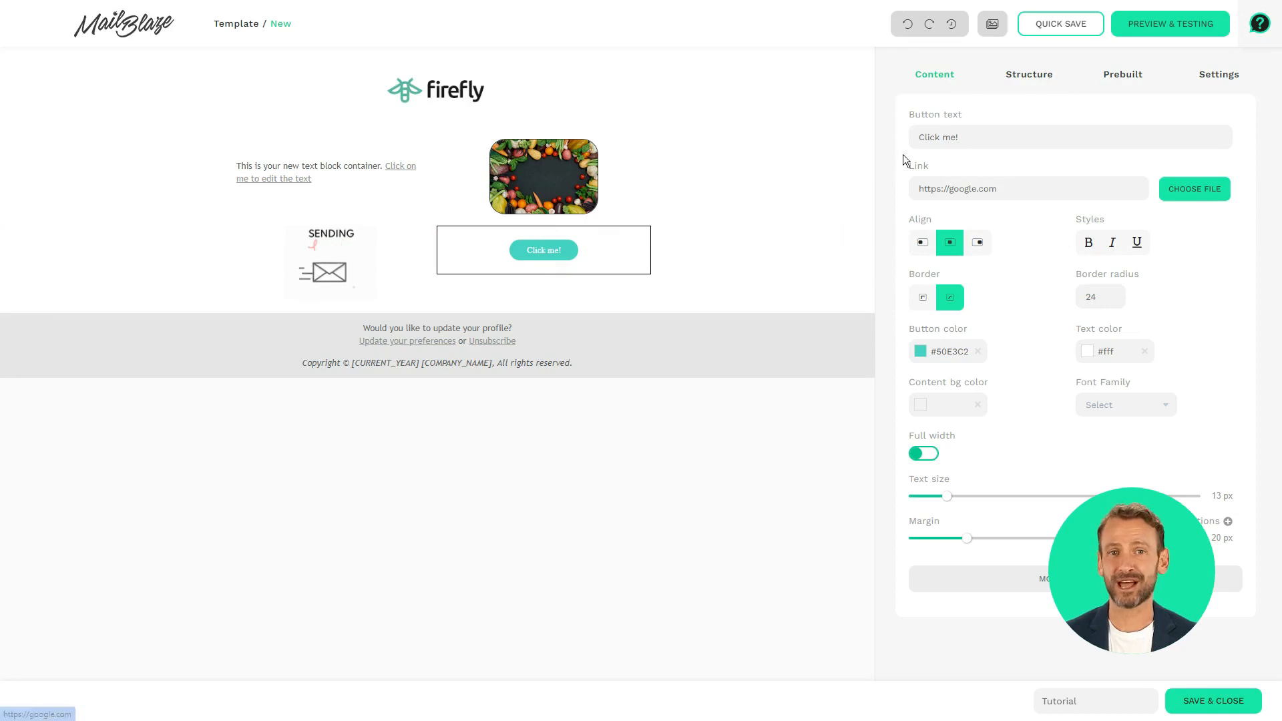
left_click_drag(976, 137, 899, 149)
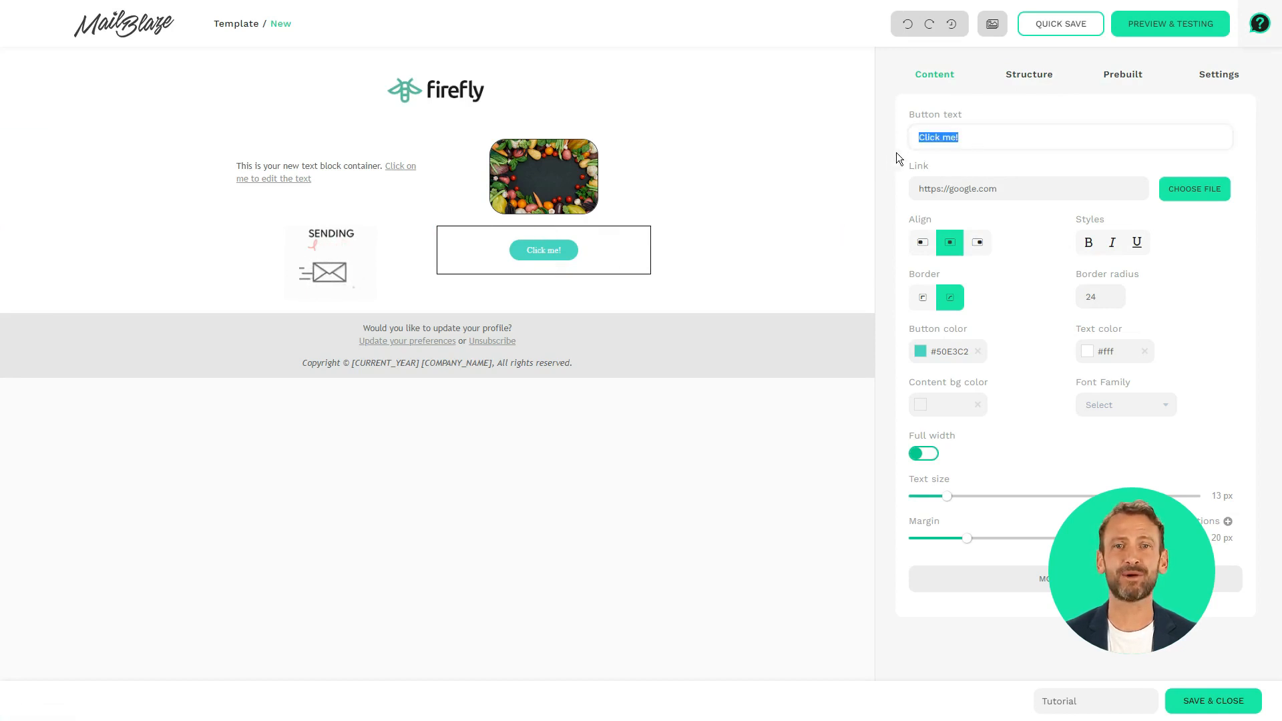
type("Read More")
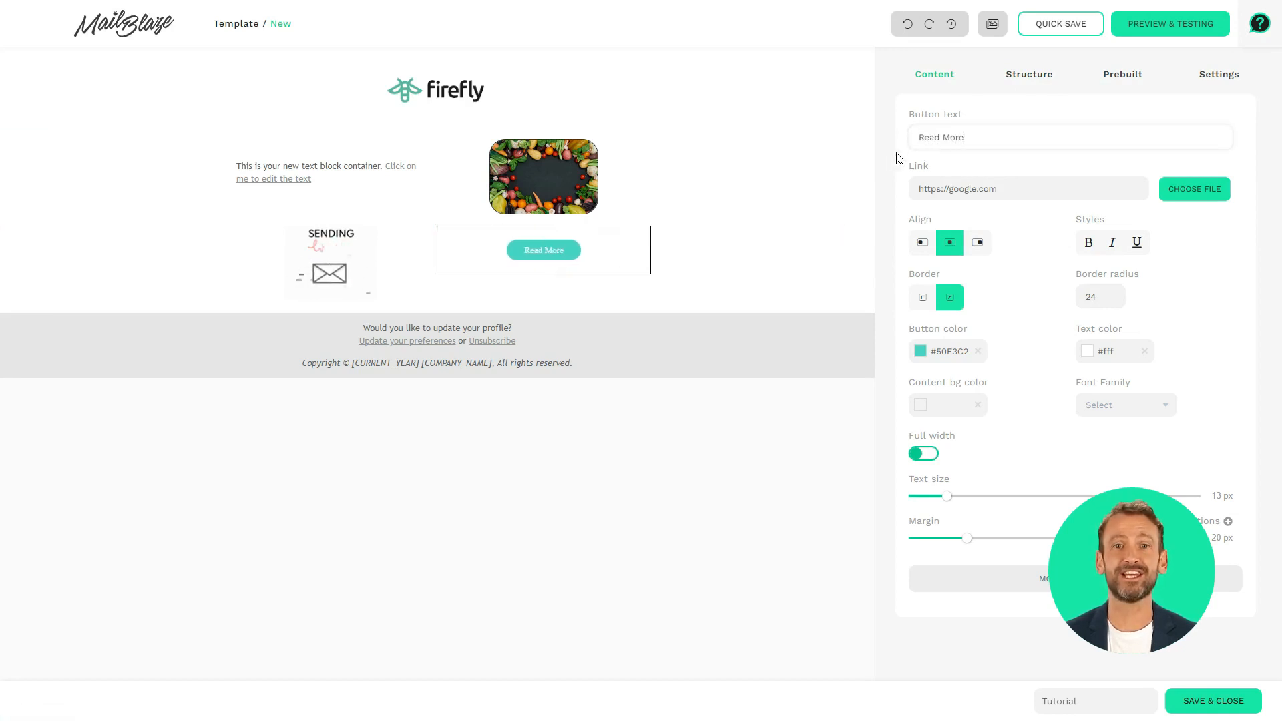
double_click(988, 198)
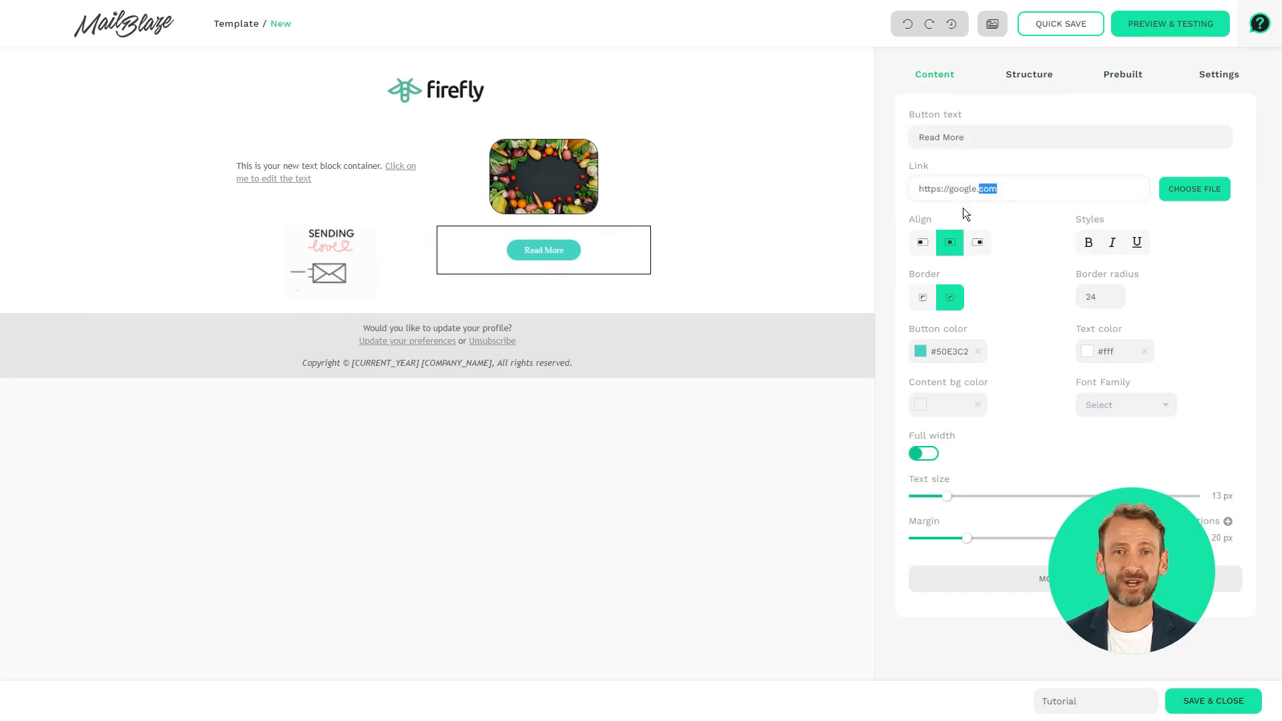
Make the button text bold and try the square border before returning to the rounded one, keeping the button centred
left_click(925, 246)
left_click(950, 248)
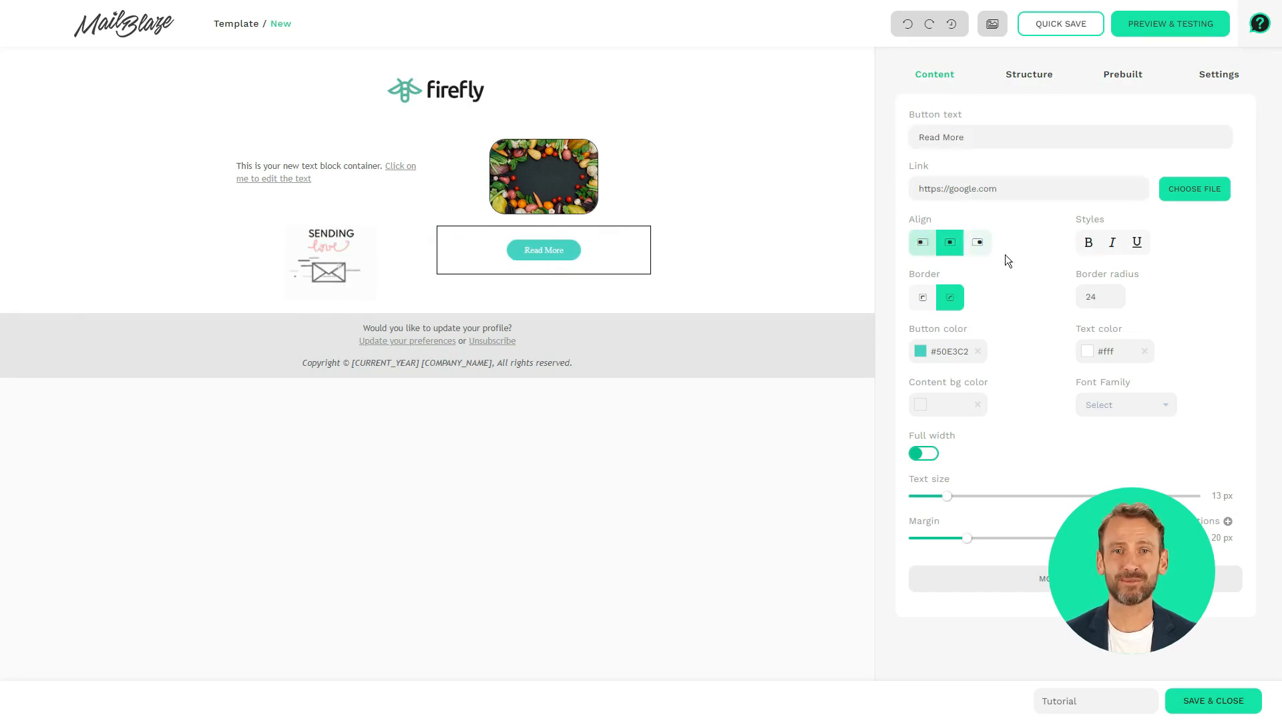
left_click(1089, 244)
left_click(923, 297)
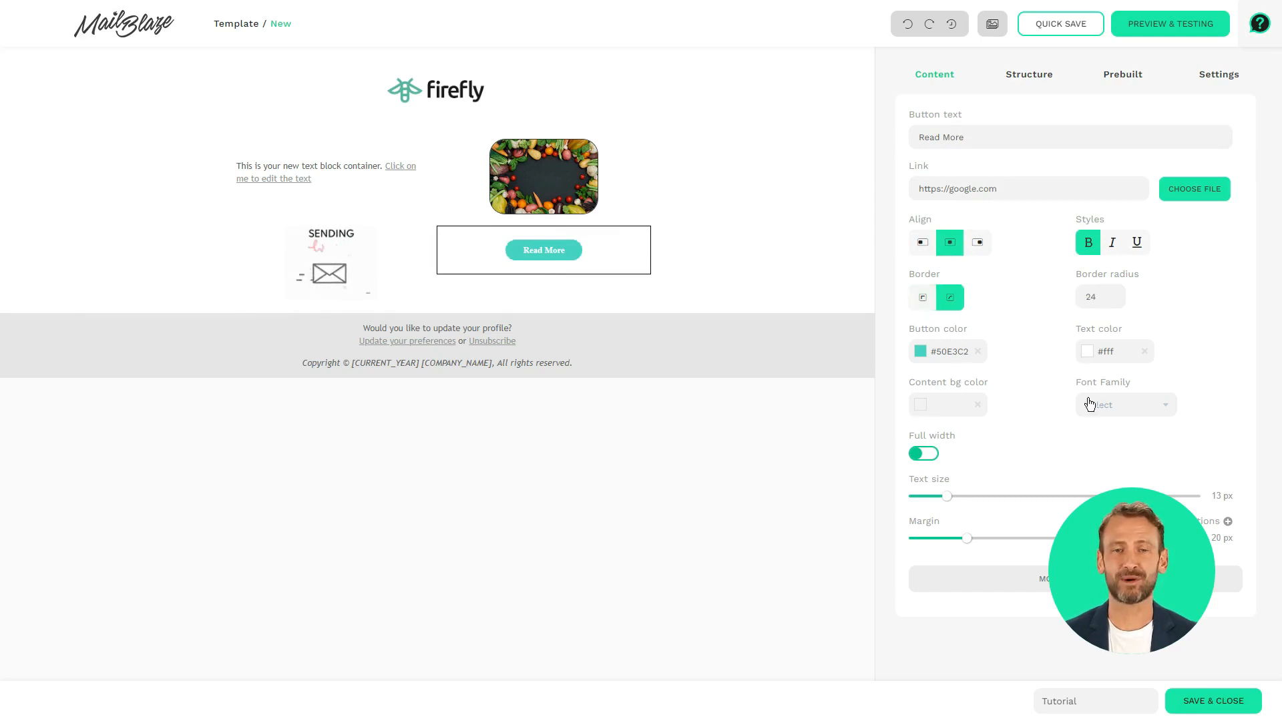
left_click(922, 299)
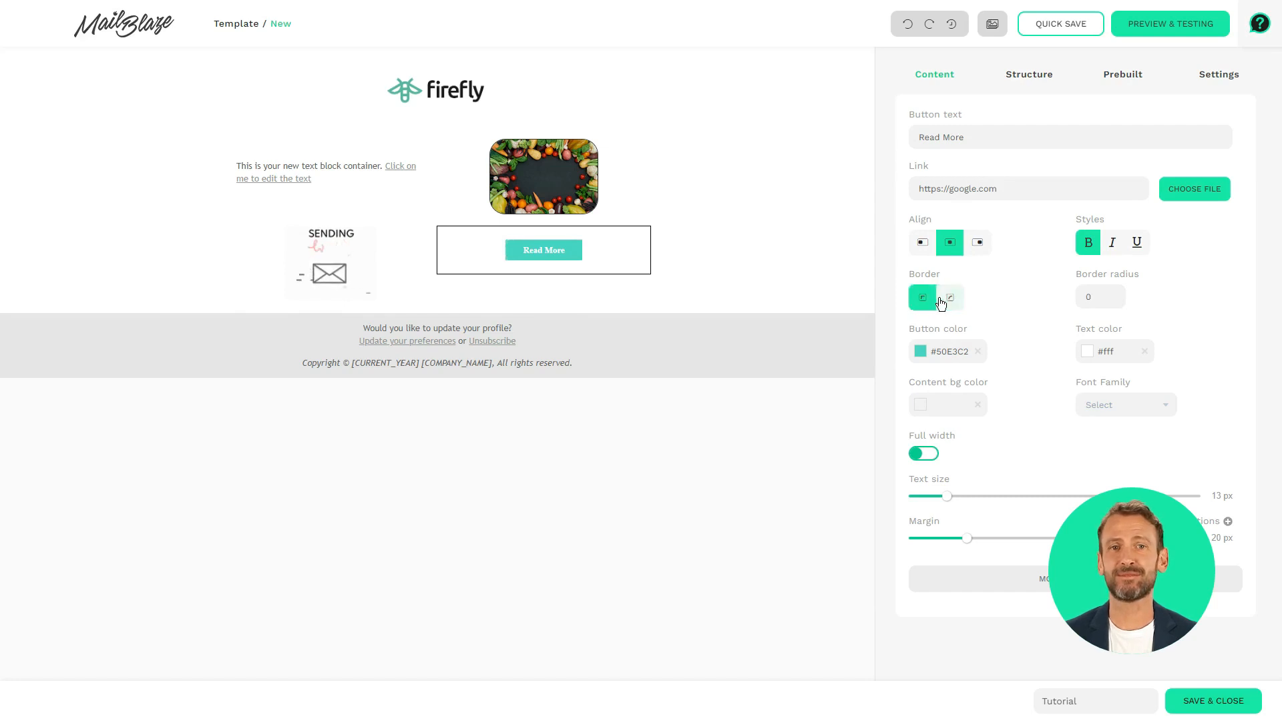
left_click(944, 300)
Make the Read More button full width and set its text size to 15 px
left_click(931, 454)
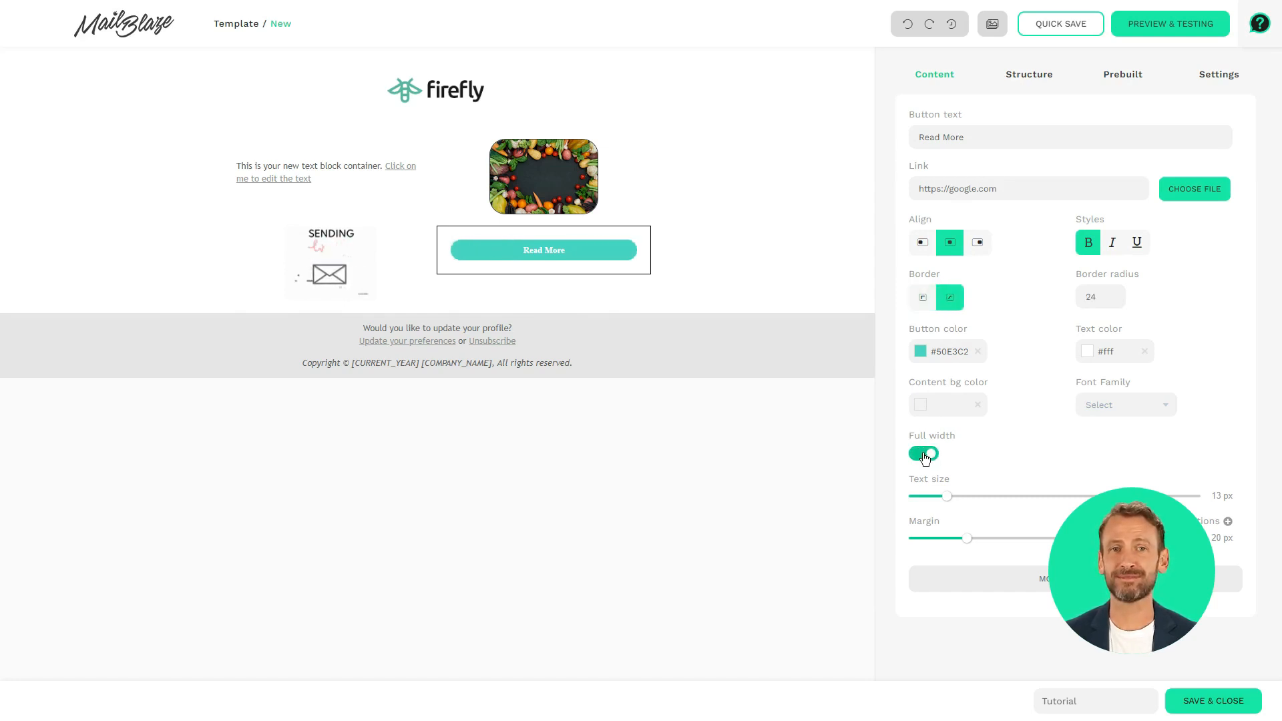
mouse_move(947, 496)
left_mouse_down()
mouse_move(969, 494)
mouse_move(951, 496)
left_mouse_up()
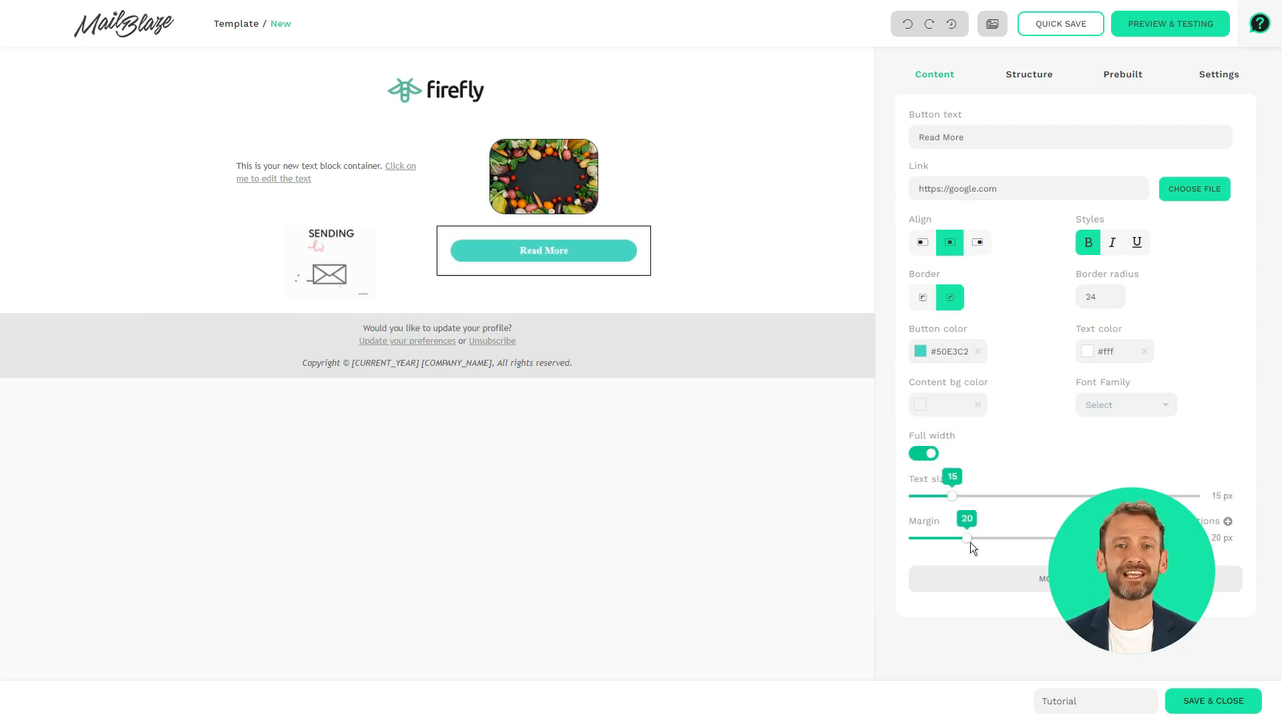
Set the button's top margin to 18 px individually, and try a 27 px right margin before returning it to 20 px
left_click(1227, 522)
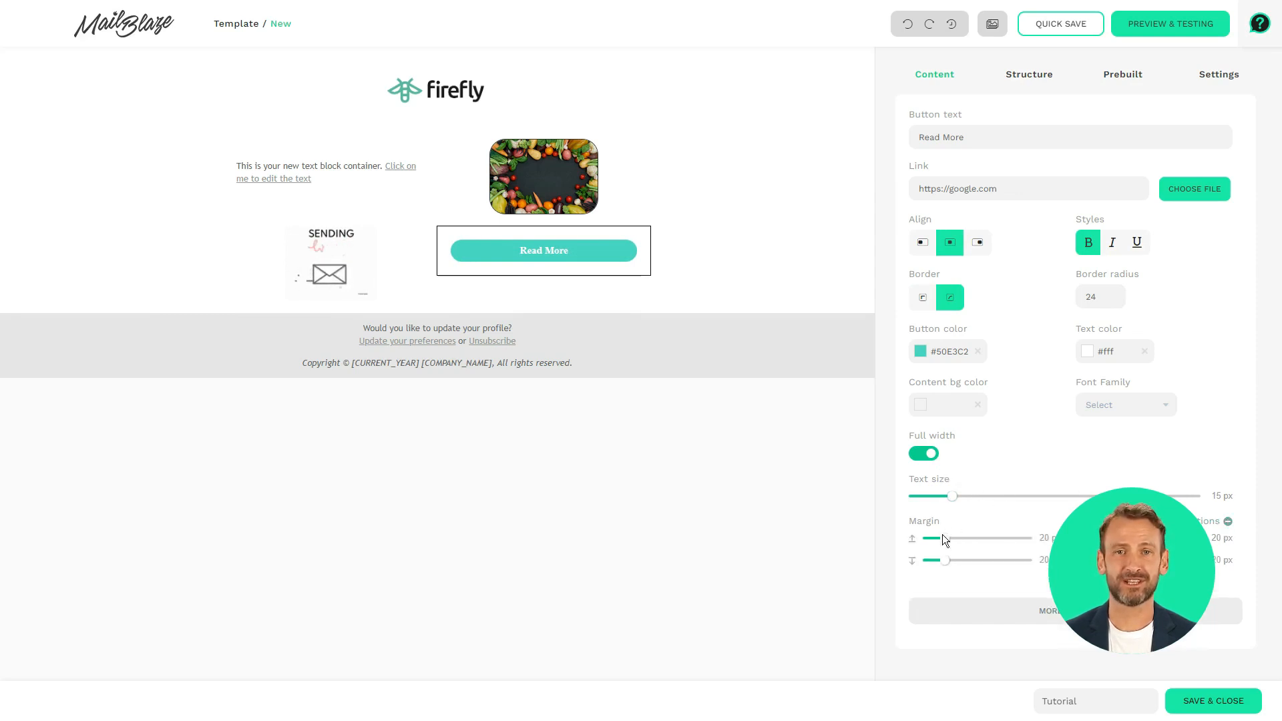
mouse_move(948, 542)
left_mouse_down()
mouse_move(961, 538)
mouse_move(941, 538)
mouse_move(943, 566)
left_mouse_up()
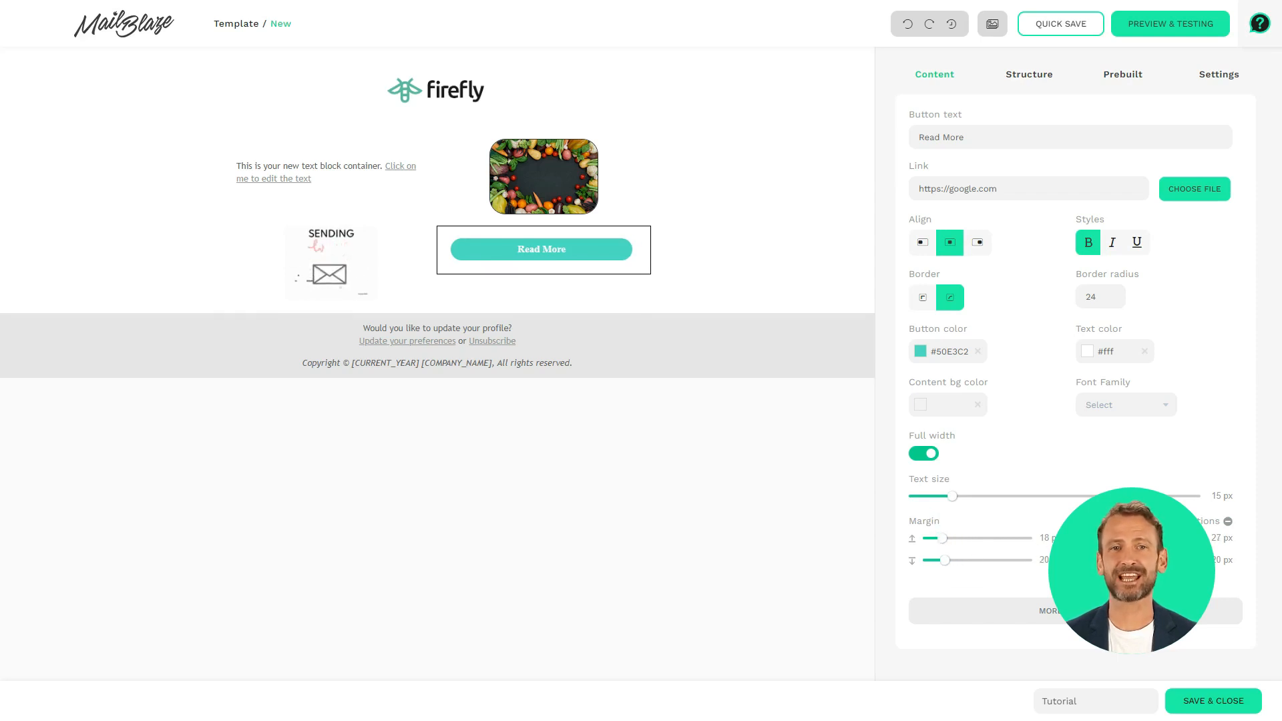
left_click_drag(1117, 540, 1116, 539)
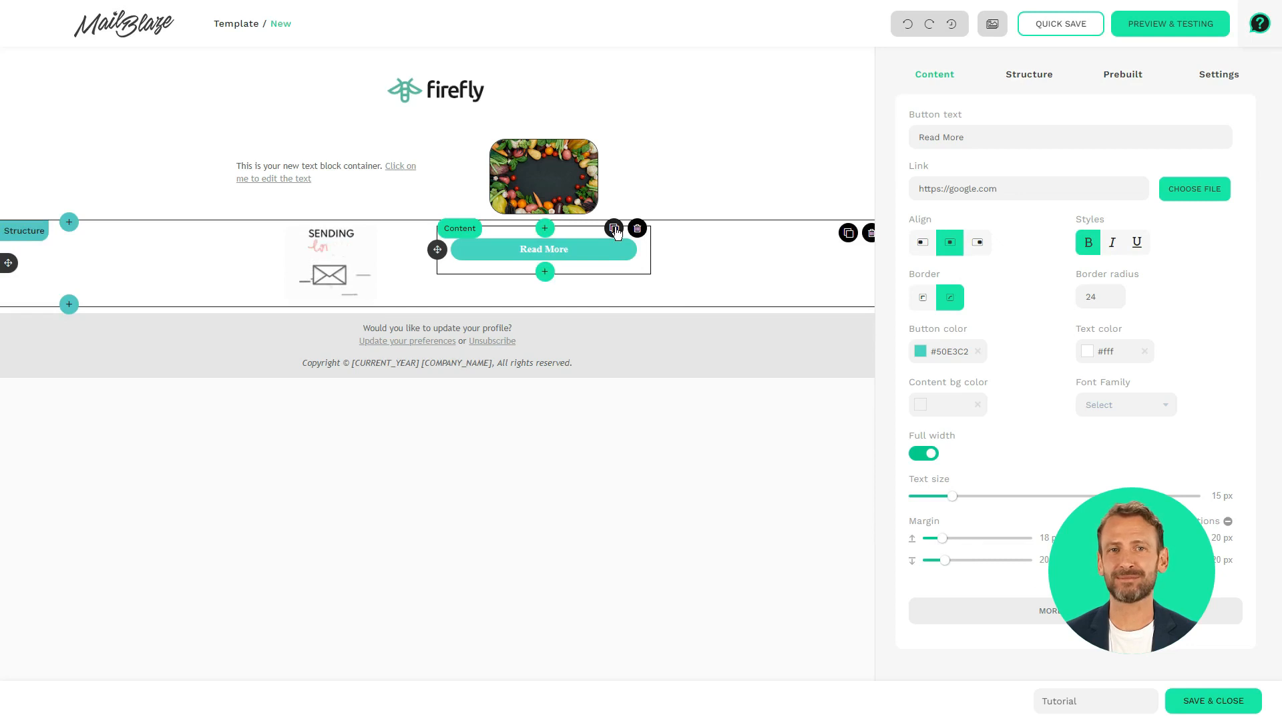
Duplicate the Read More button within its column and select the copy
left_click(614, 229)
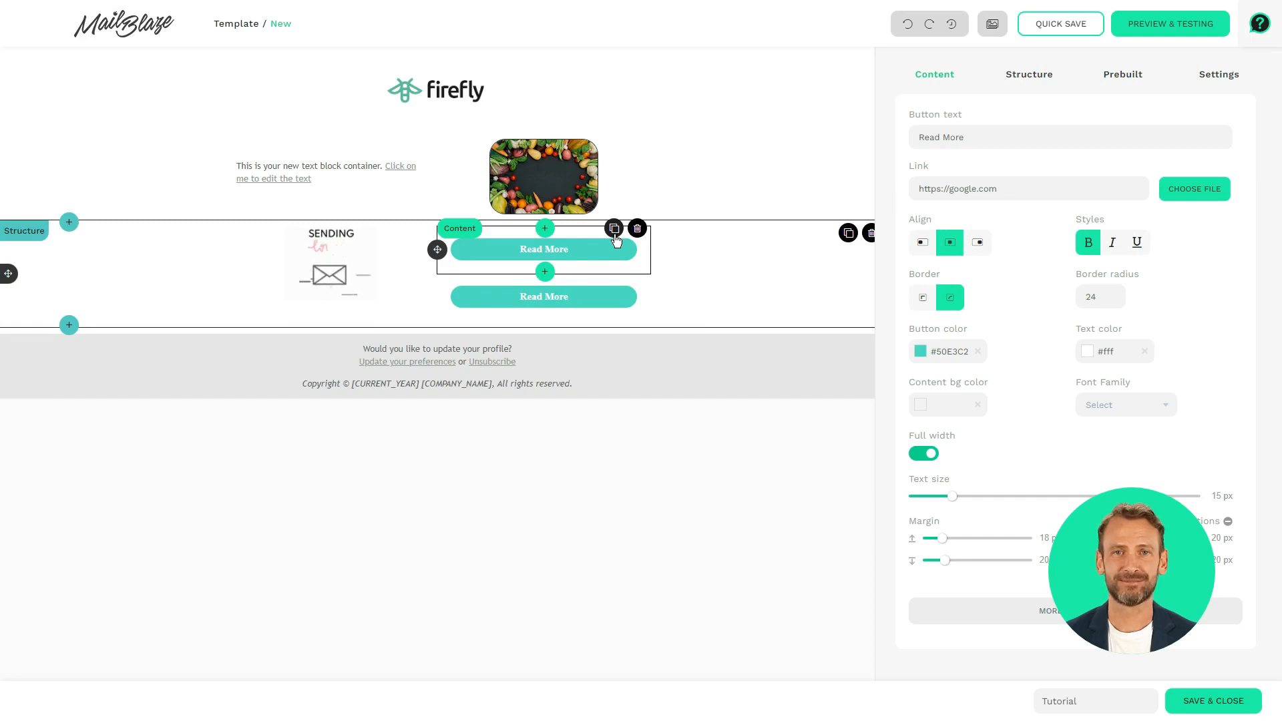
left_click(587, 295)
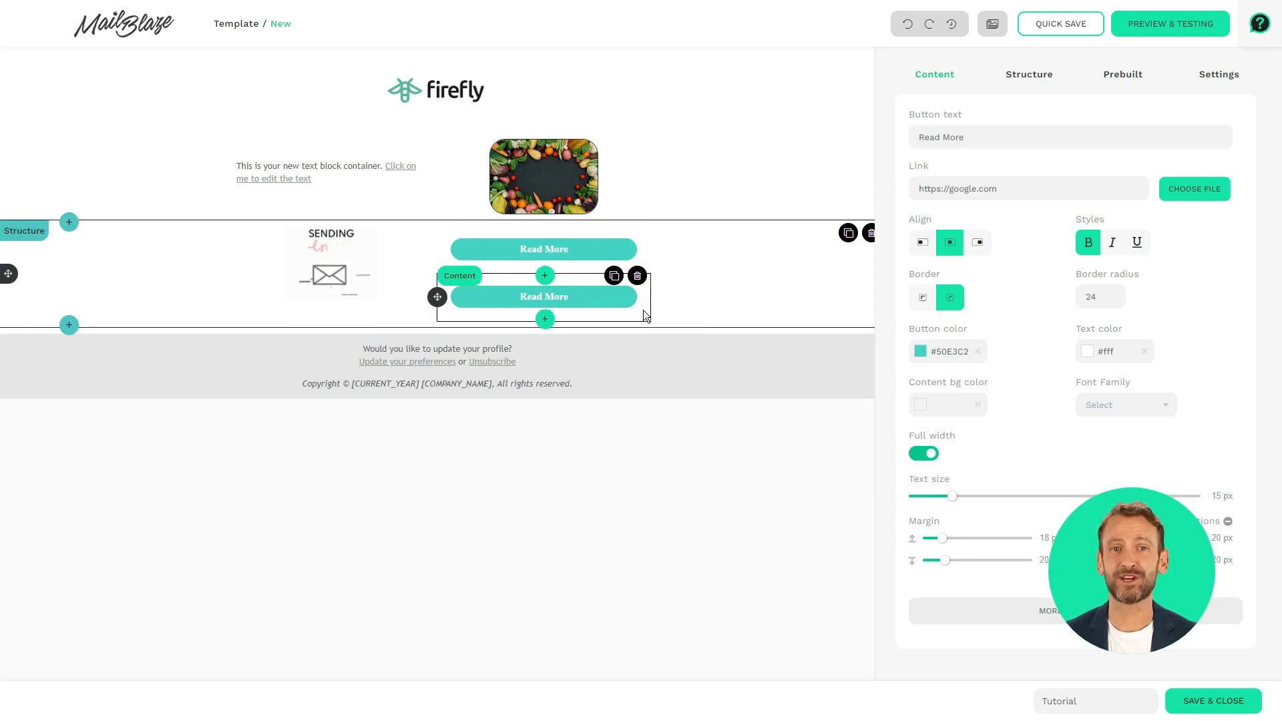
Set the GIF row's top and bottom margin to 19 px and move the lower Read More button beneath the text block
left_click(672, 310)
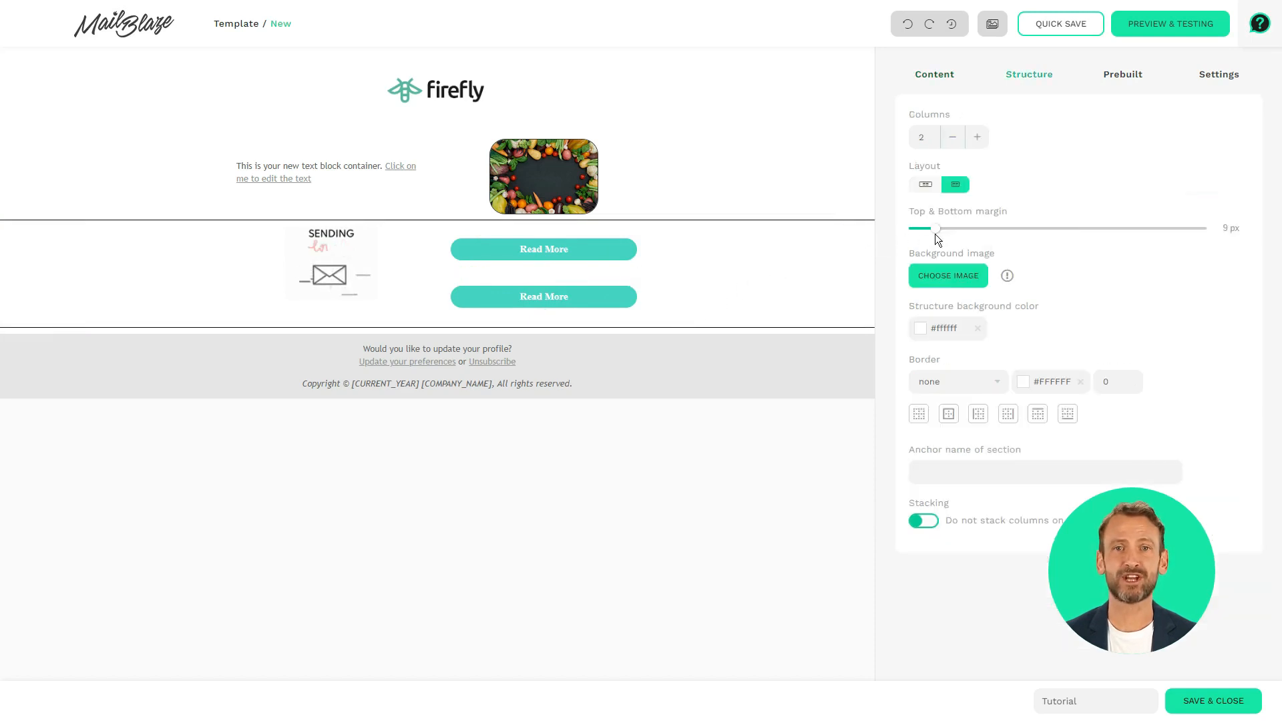
left_click_drag(935, 229, 967, 232)
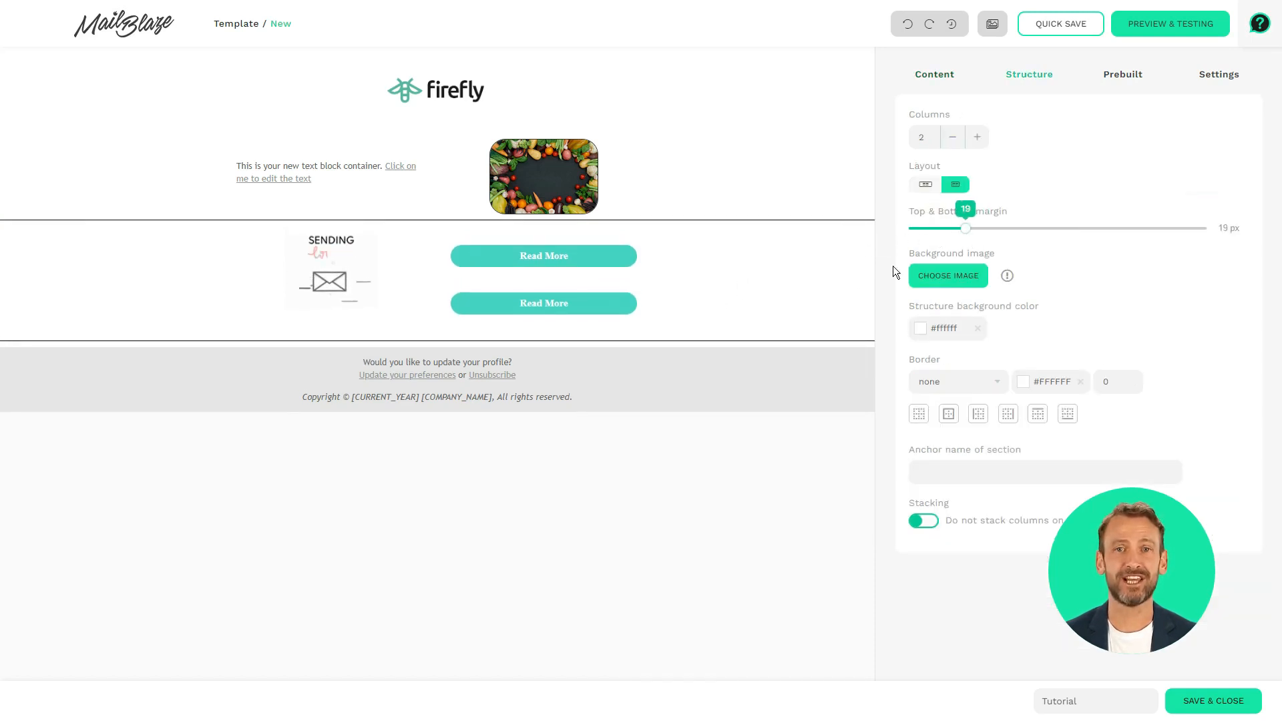
left_click_drag(438, 304, 302, 193)
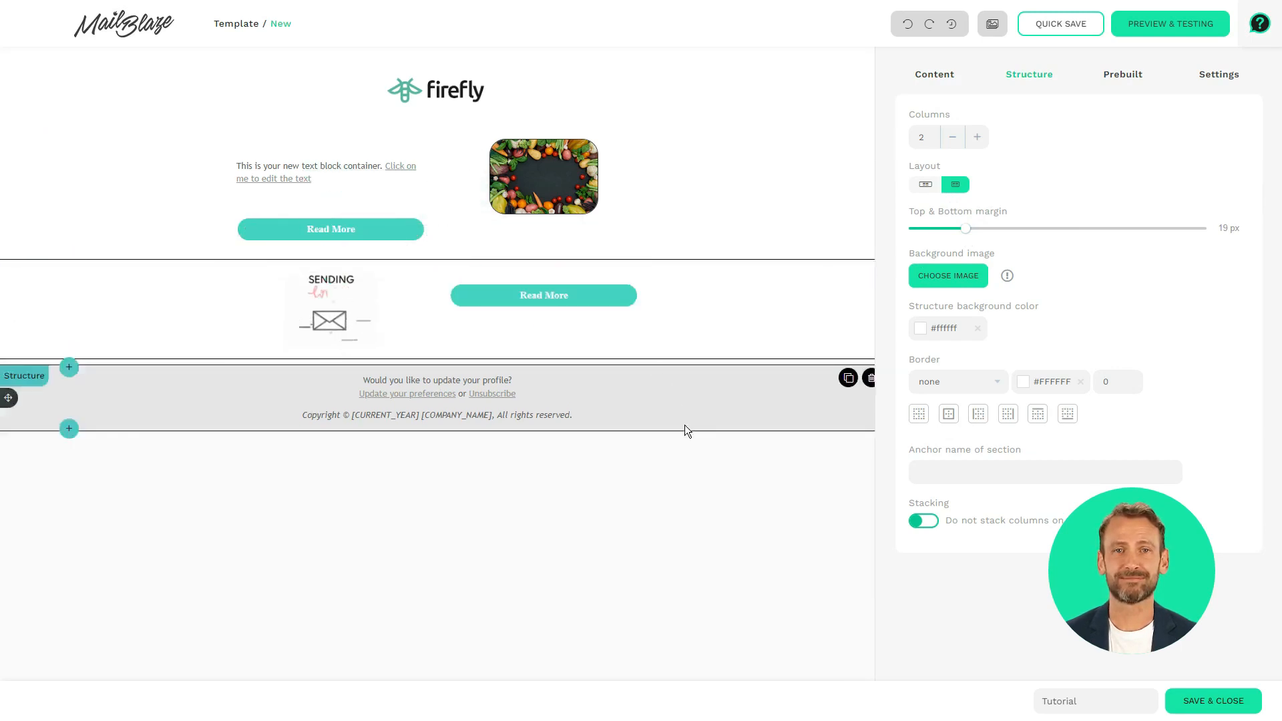
Insert a one-column structure above the GIF row, add a Divider element to it, and open the divider's settings
left_click(1009, 73)
left_click_drag(940, 120, 726, 277)
left_click(933, 75)
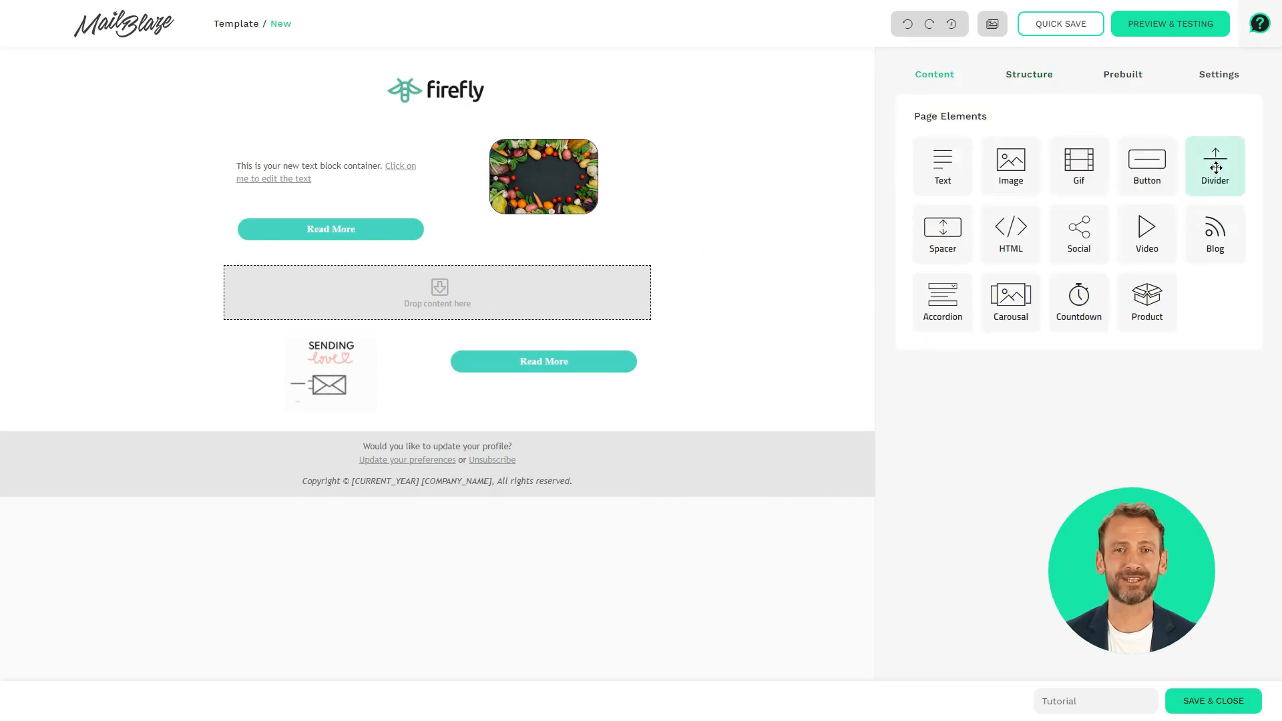
left_click_drag(1214, 167, 495, 289)
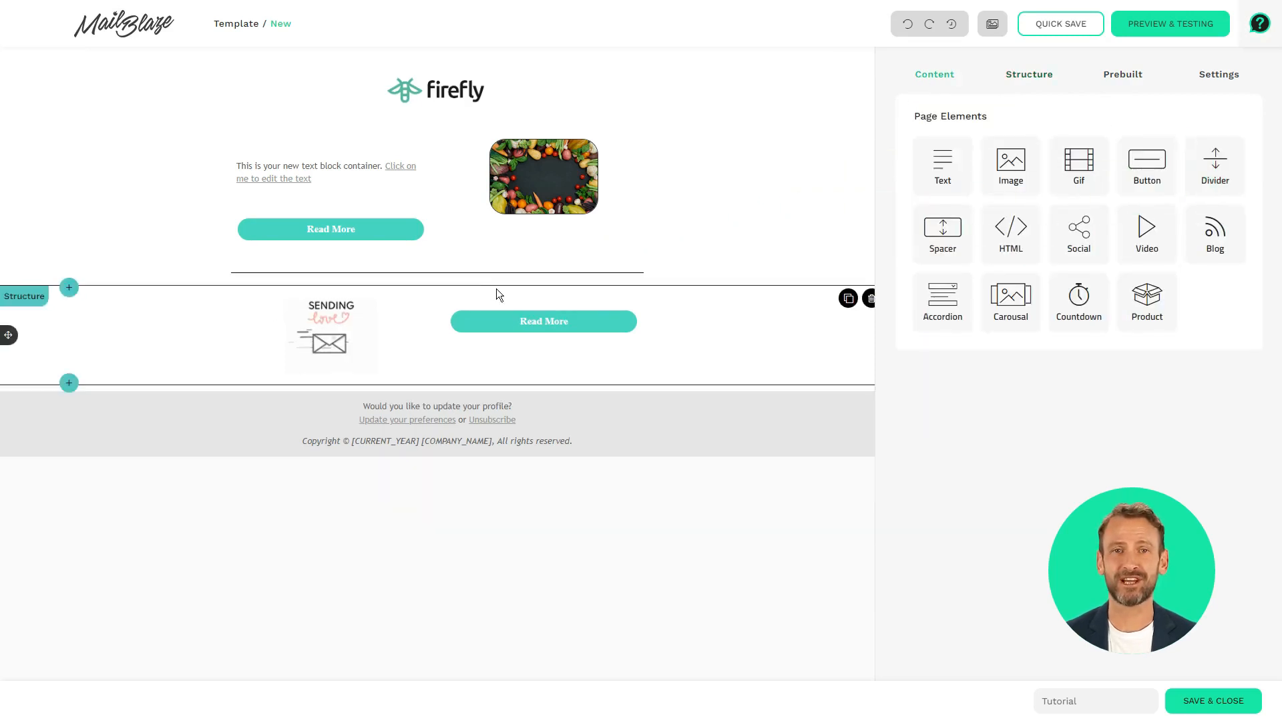
left_click(532, 271)
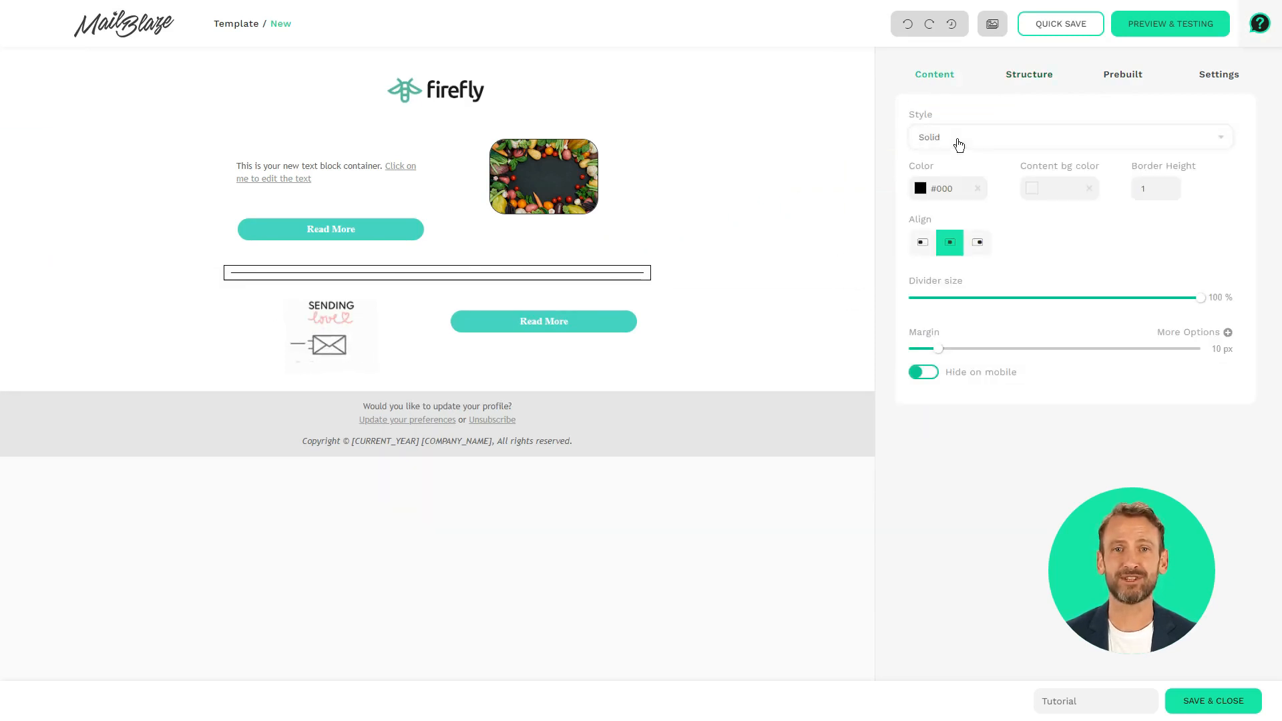
Set the divider's style to Dotted and its size to 58 %, and hide it on mobile
left_click(957, 139)
left_click(949, 190)
left_click(964, 134)
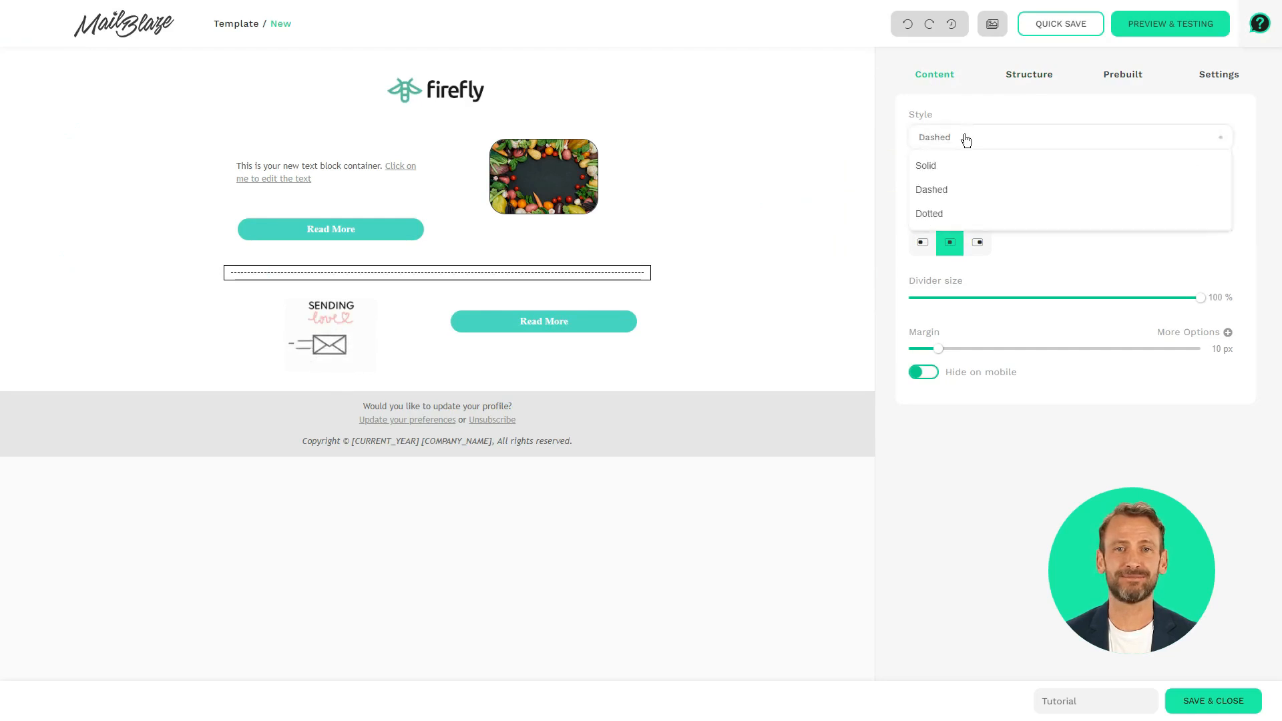
left_click(961, 137)
left_click(959, 148)
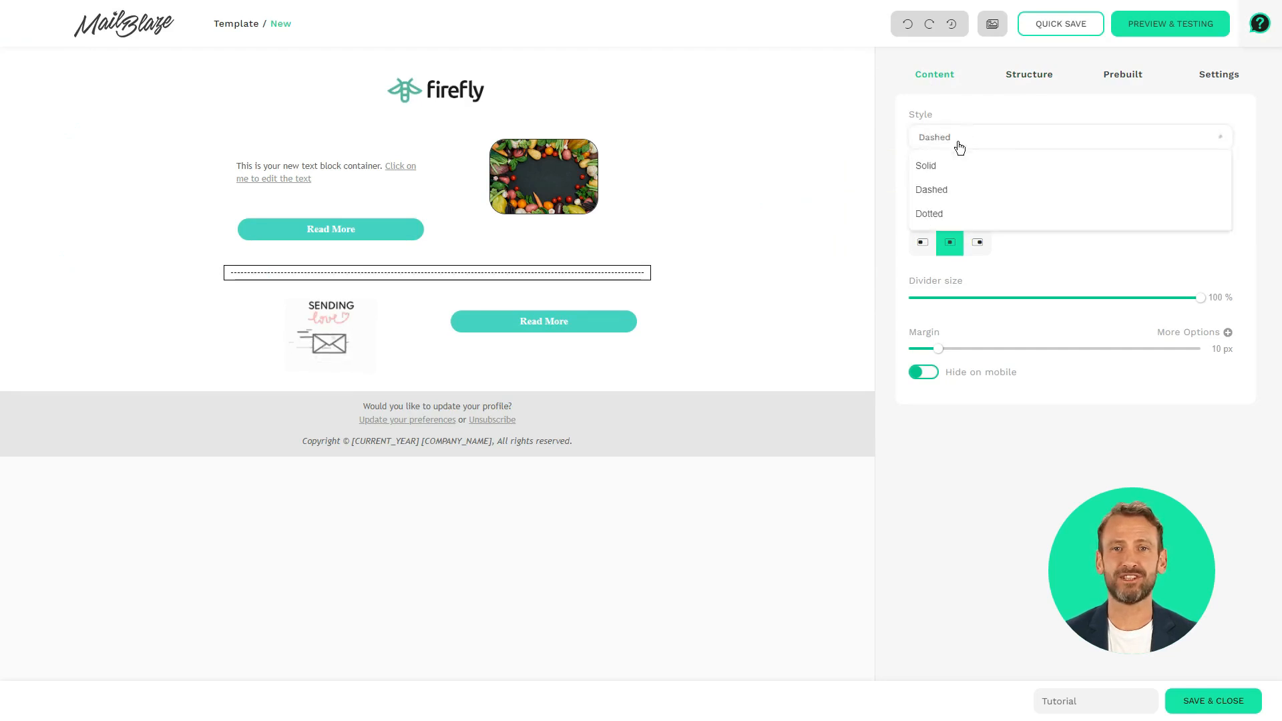
left_click(938, 221)
left_click(1079, 297)
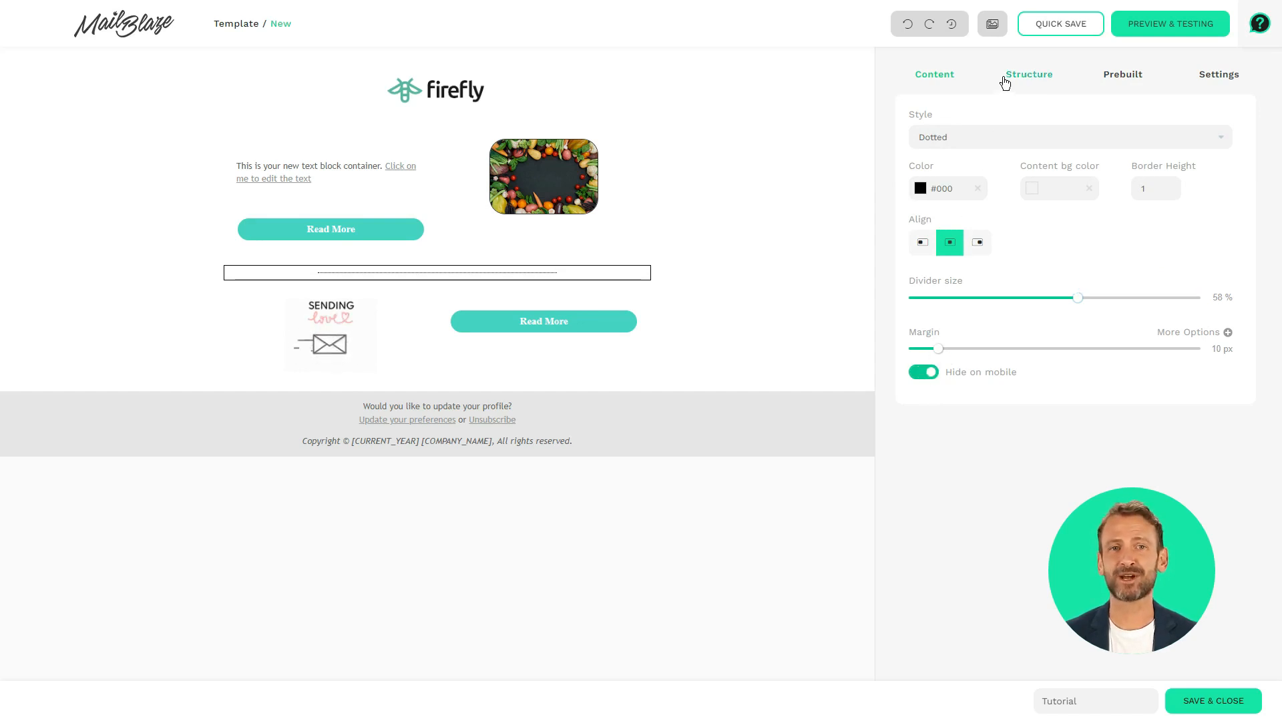
Add a Spacer element in a new one-column structure beneath the GIF row and set its height to 33 px
left_click(1005, 83)
left_click_drag(938, 134, 664, 386)
left_click(914, 81)
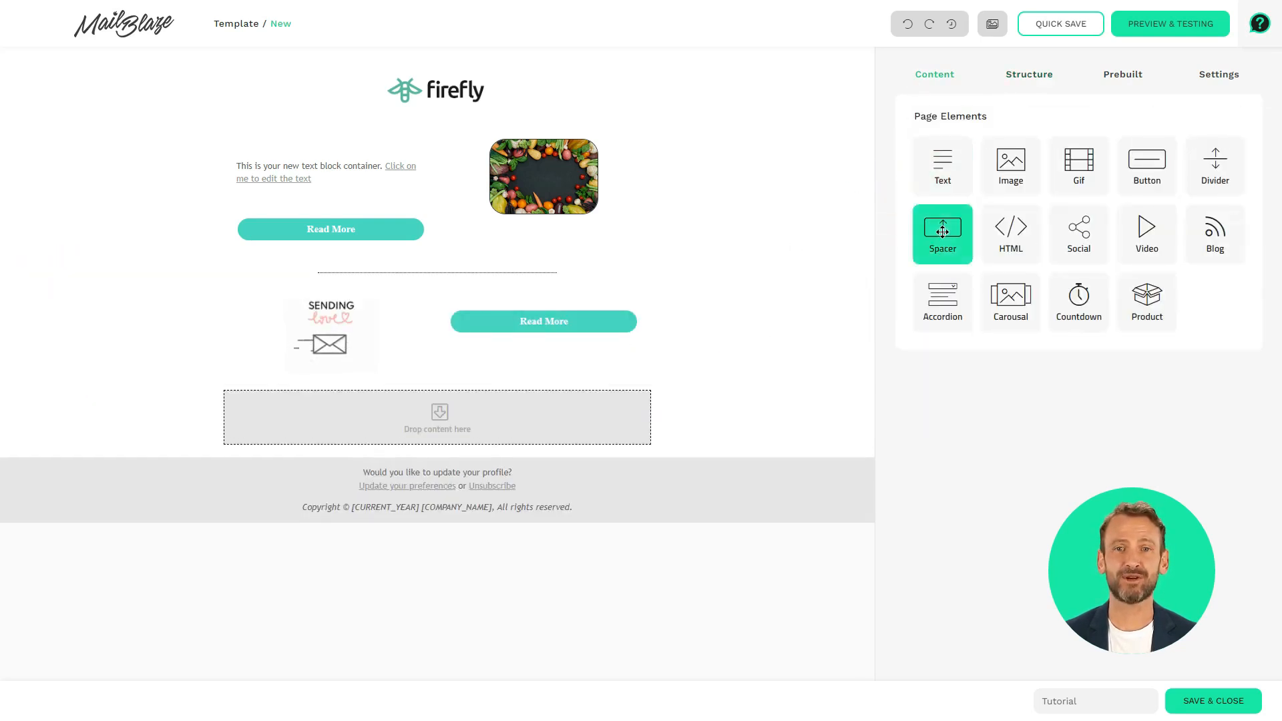
left_click_drag(942, 231, 535, 425)
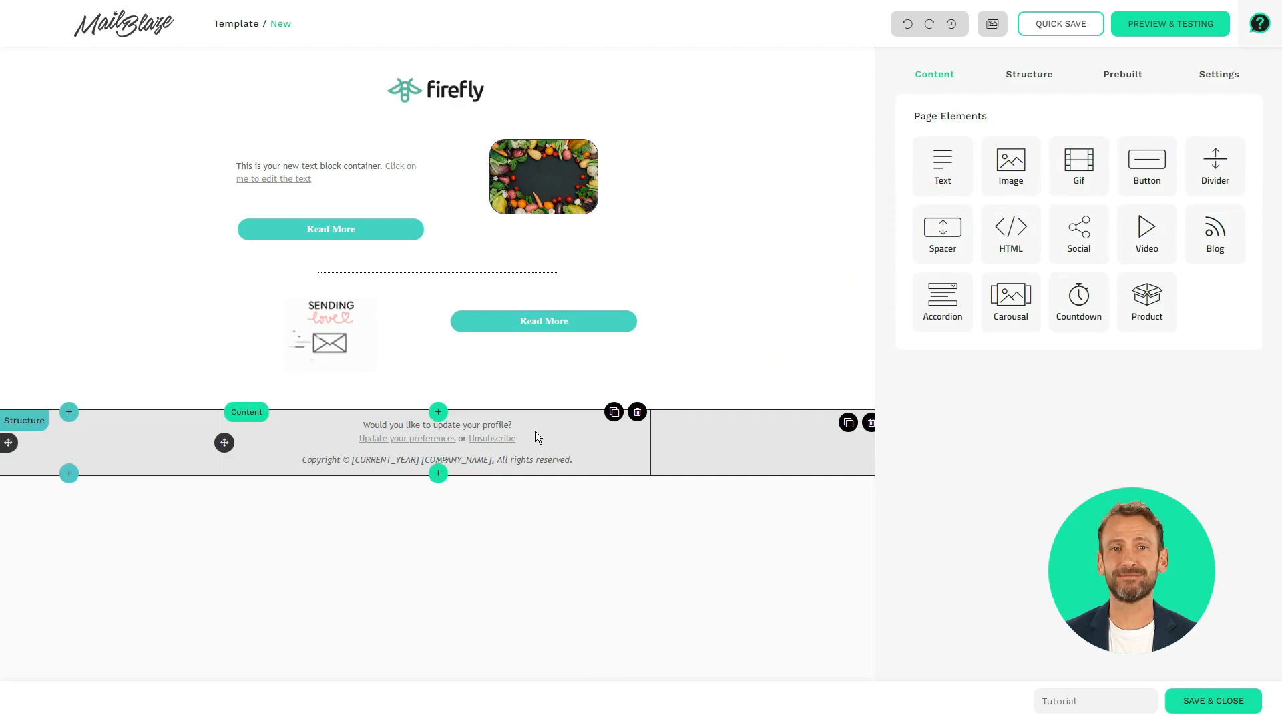
left_click(550, 392)
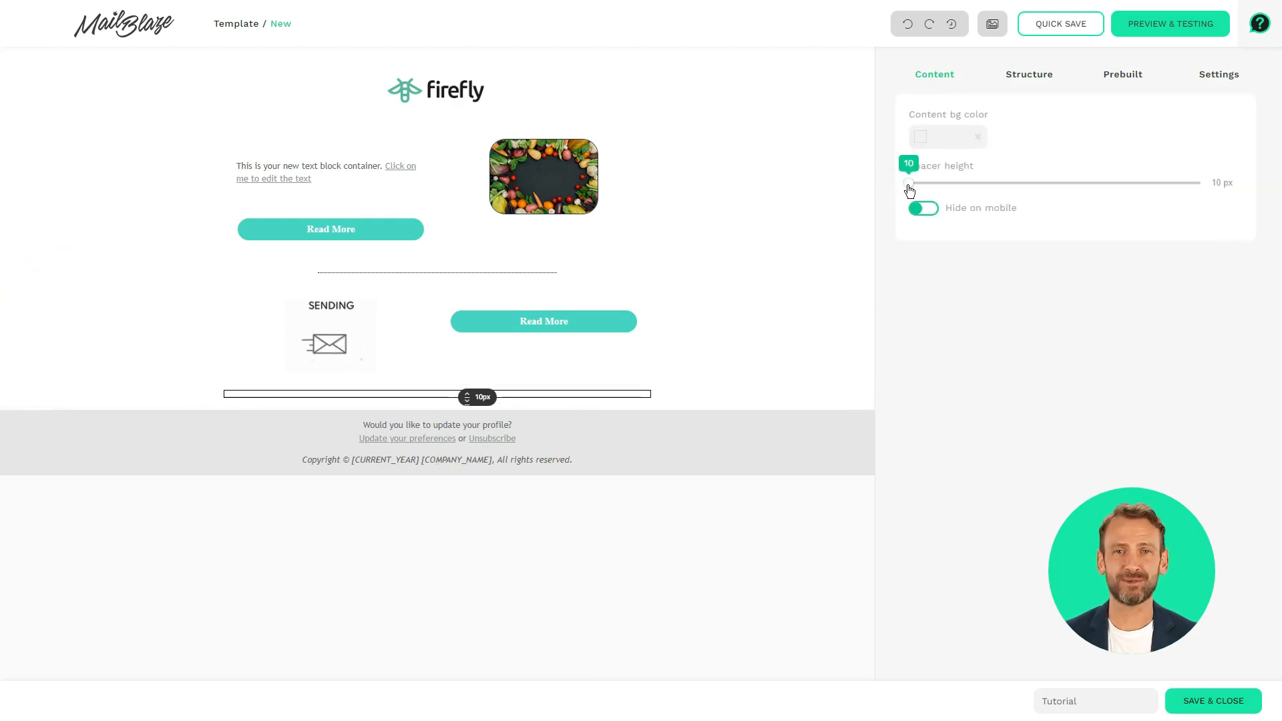
left_click_drag(909, 184, 983, 200)
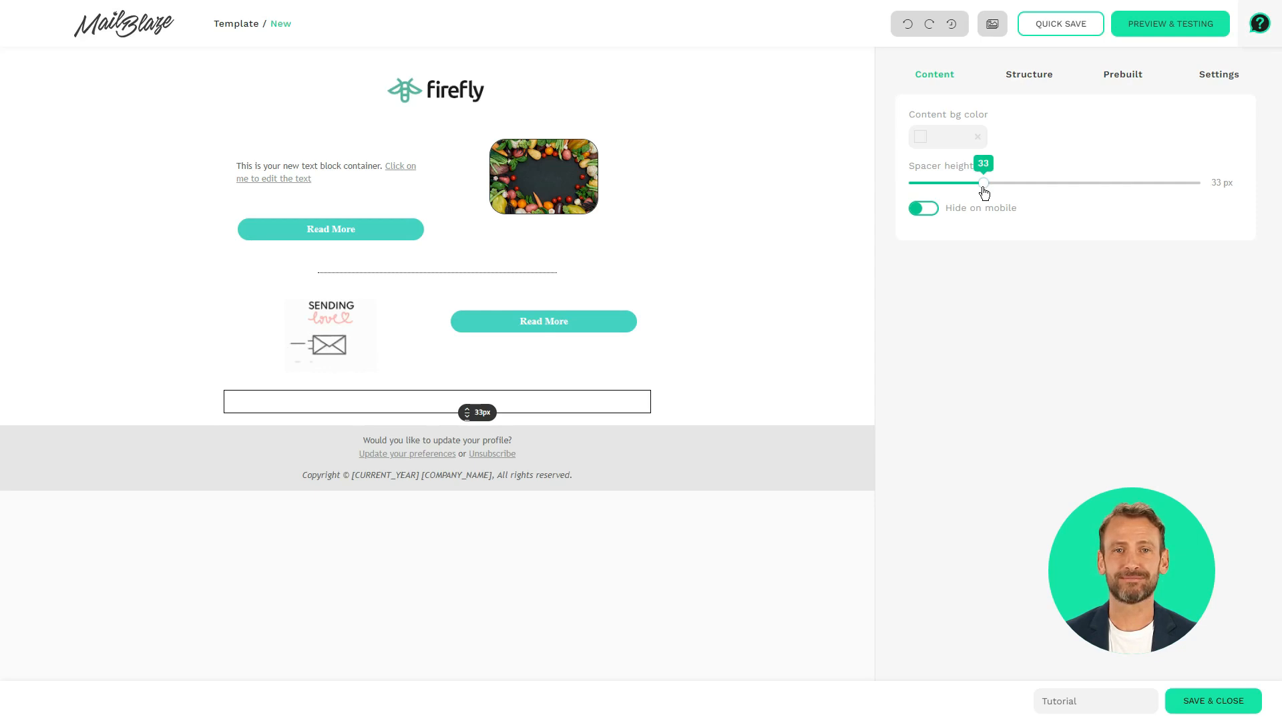
Add an HTML element in a new one-column structure between the GIF row and the spacer, and select its placeholder code
left_click(1034, 84)
left_click_drag(974, 134, 755, 417)
left_click(920, 83)
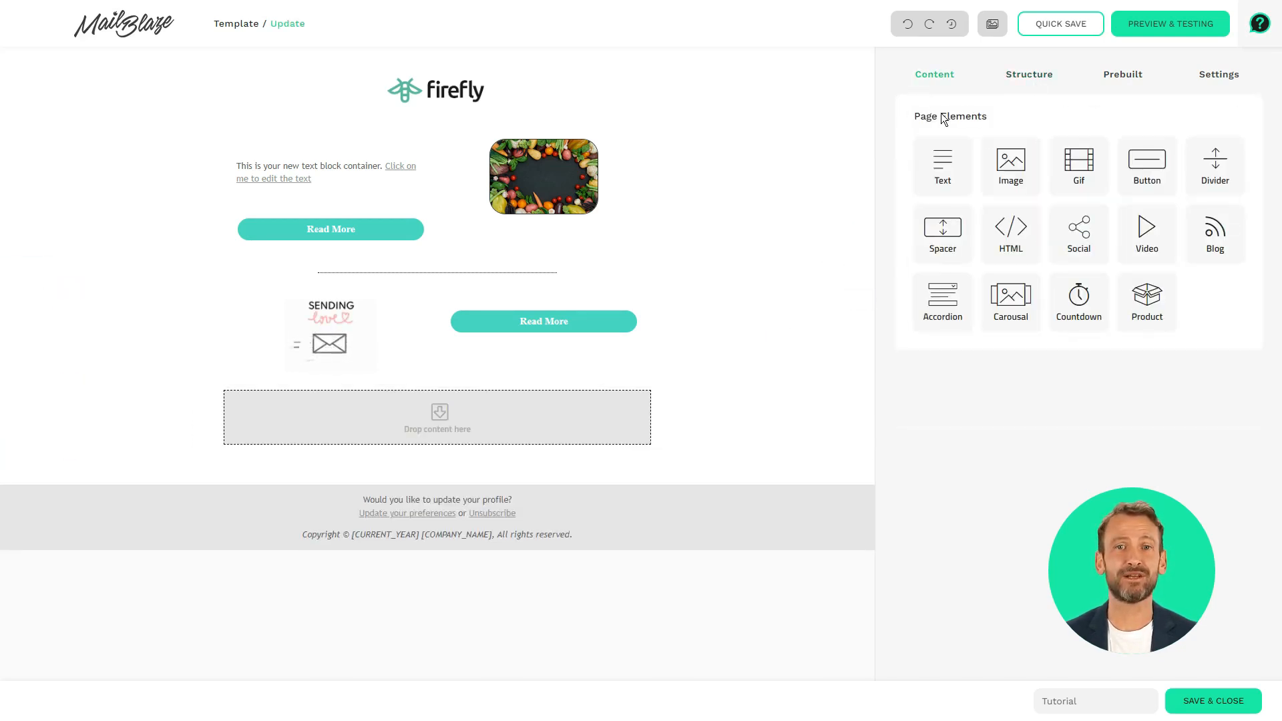
left_click_drag(1002, 235, 503, 404)
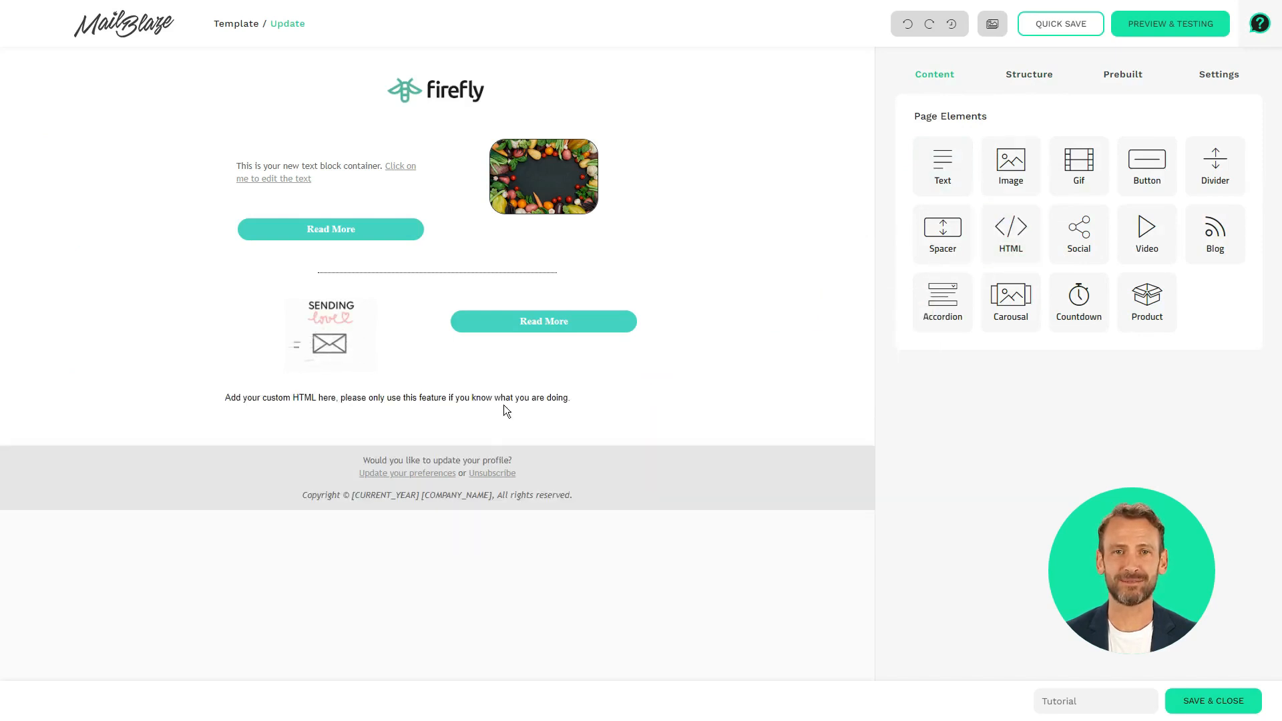
left_click(518, 401)
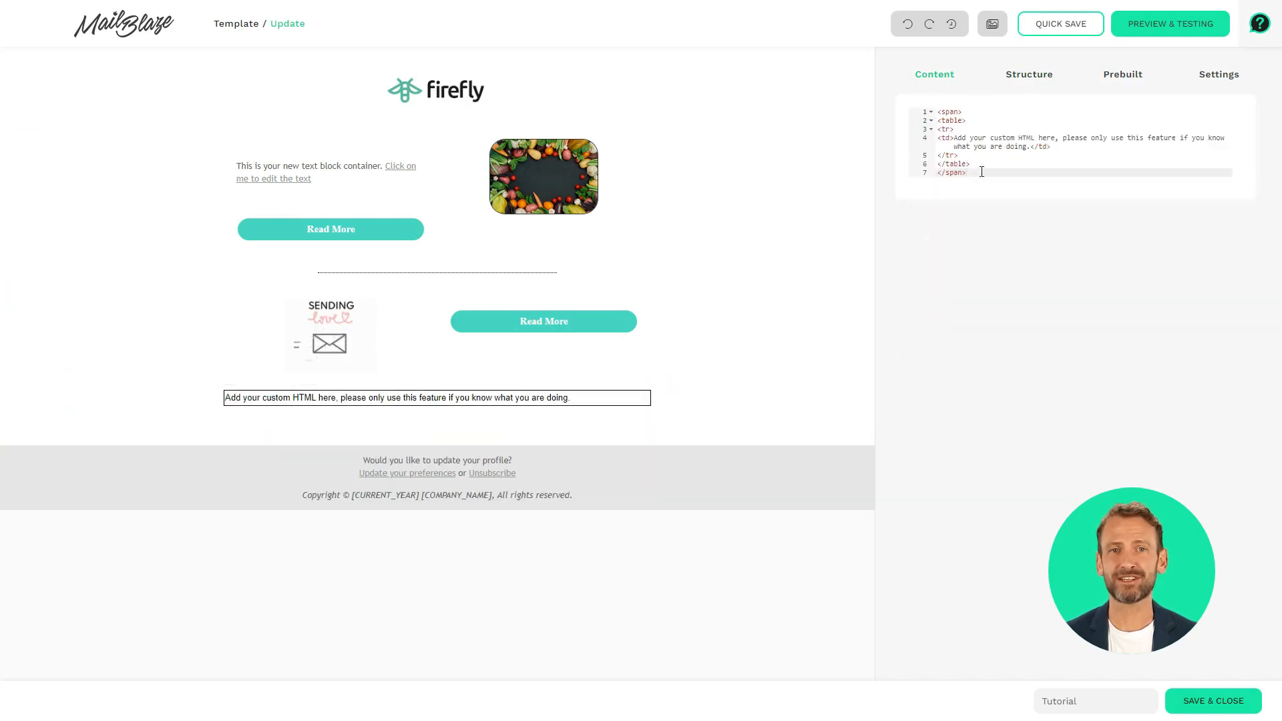
left_click_drag(981, 172, 951, 118)
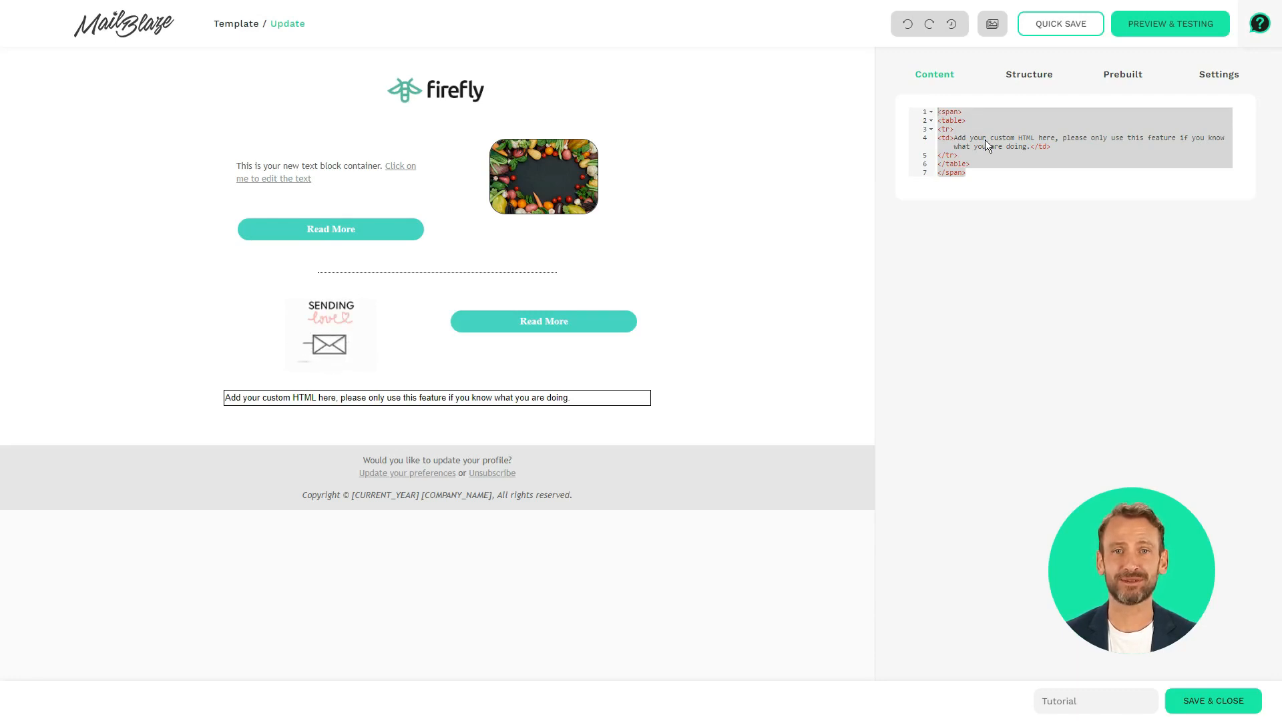
Insert a one-column structure just above the footer and add a Social element to it
left_click(1025, 72)
left_click_drag(964, 134, 611, 481)
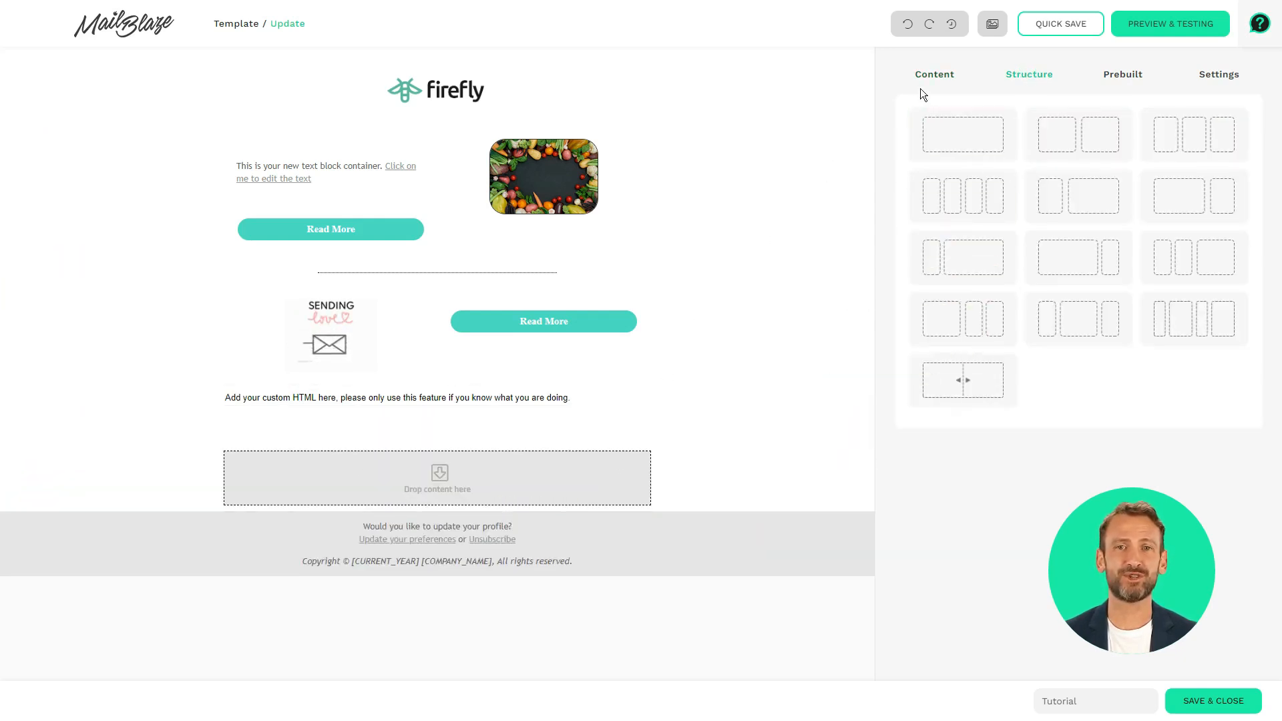
left_click(931, 75)
left_click_drag(1065, 232, 521, 472)
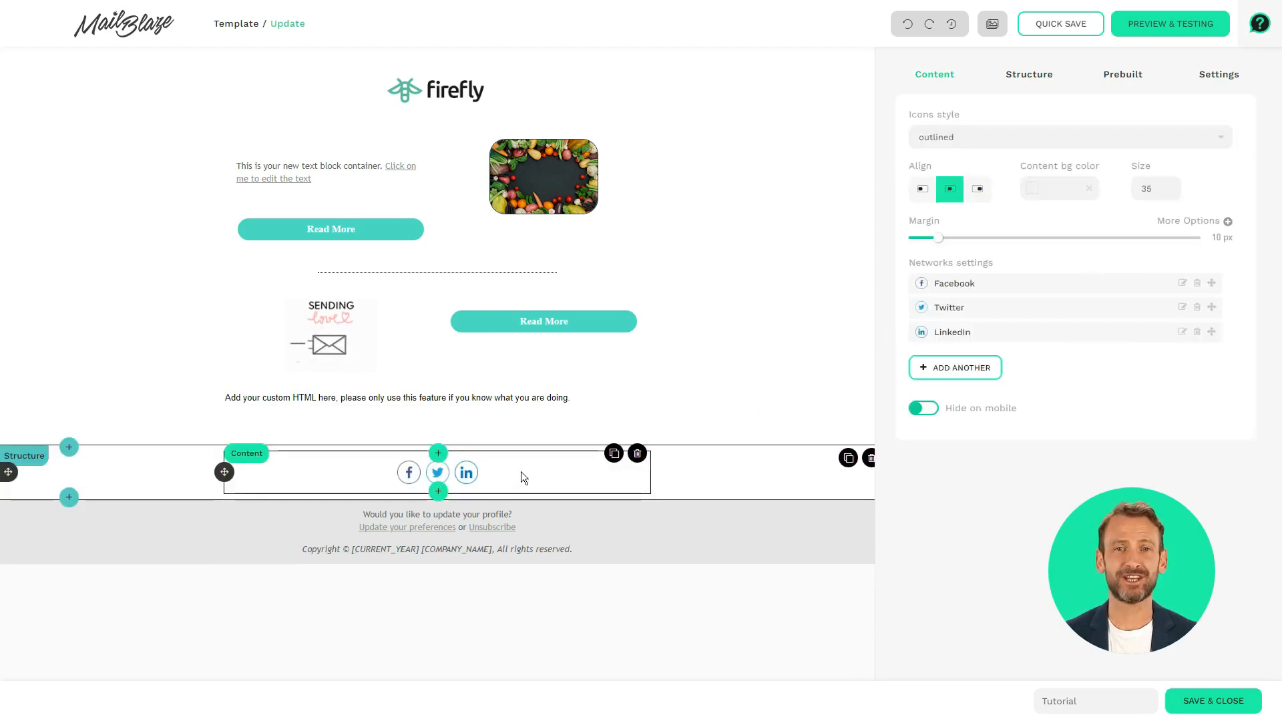
Set the social icons' style to squared, trying left alignment before returning them to centre
left_click(976, 138)
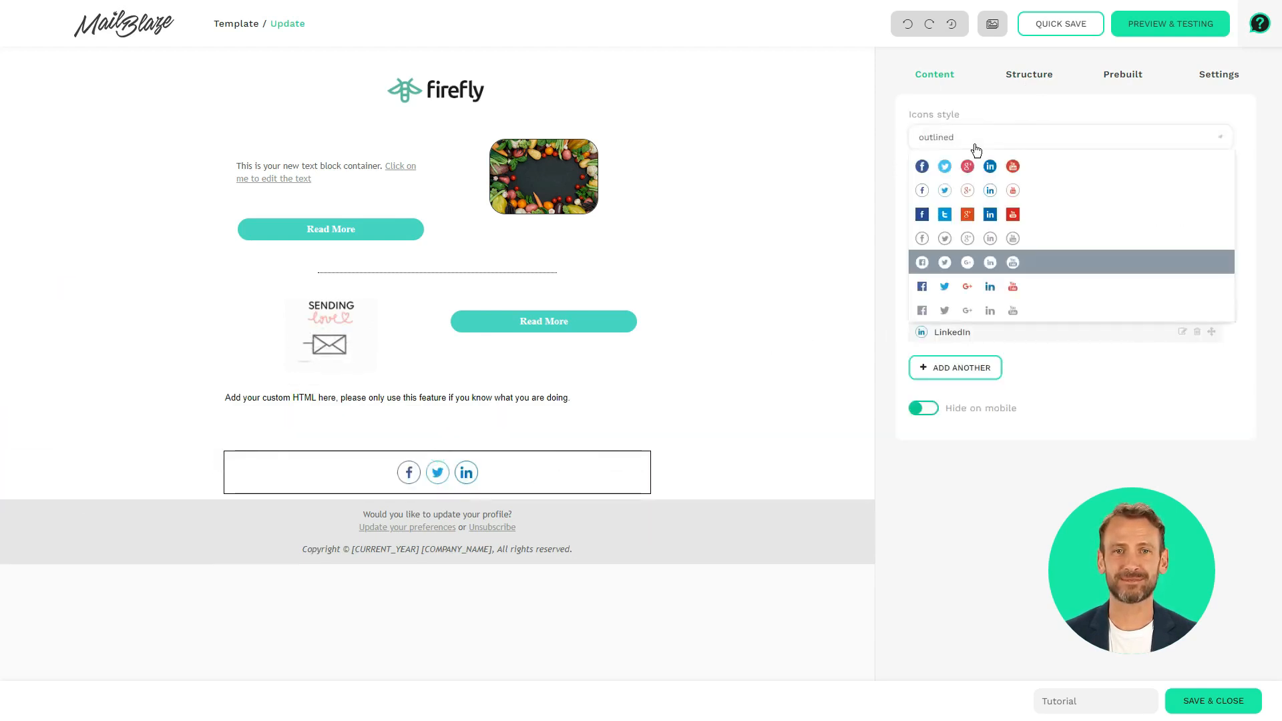
left_click(975, 214)
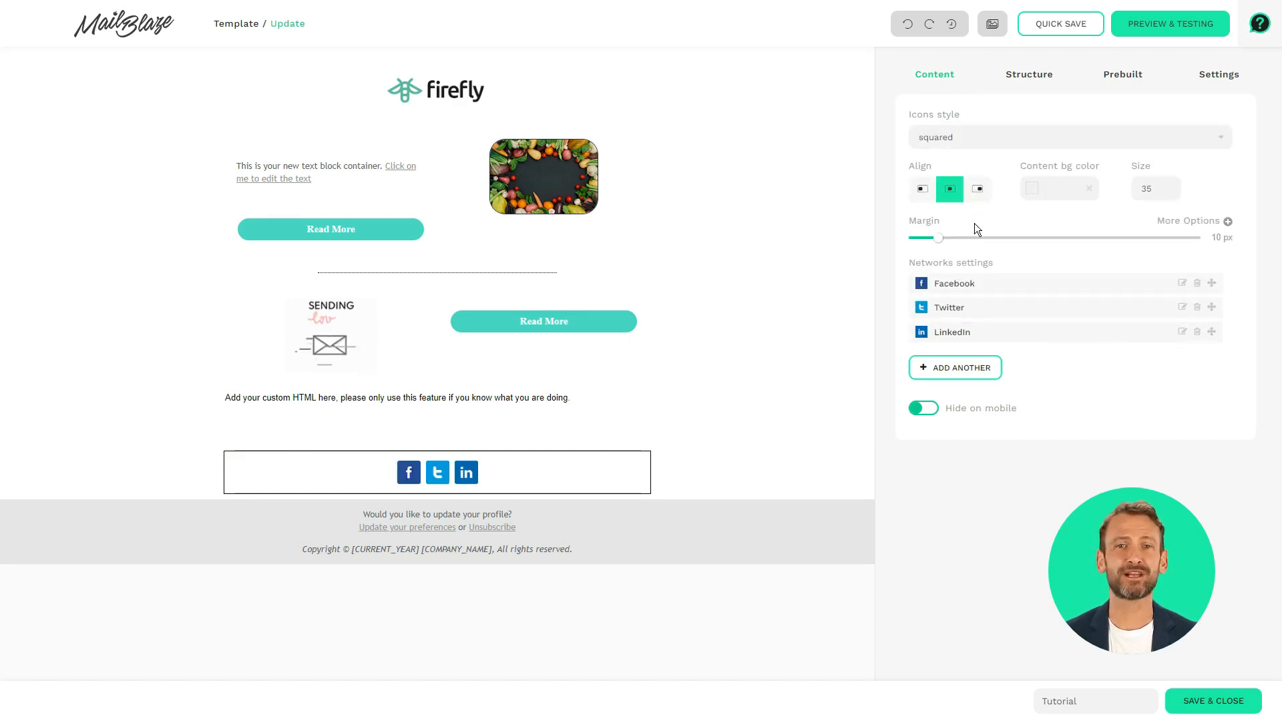
left_click(922, 189)
left_click(949, 192)
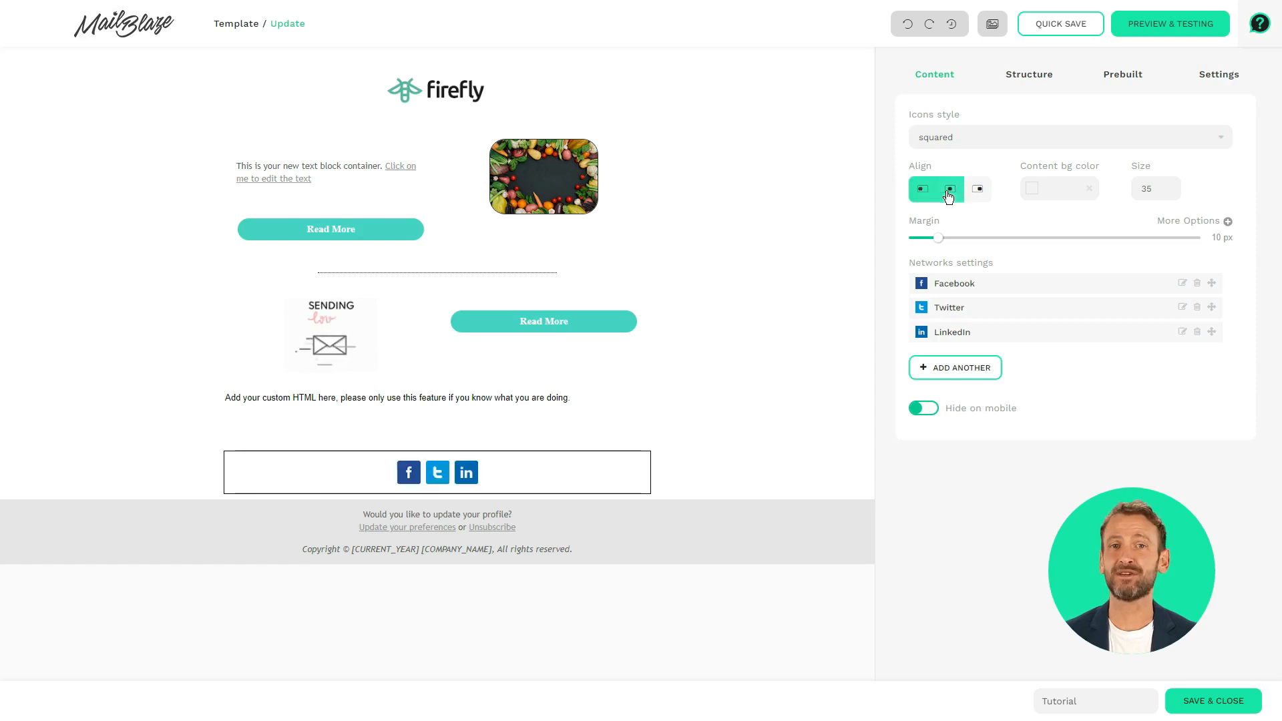
left_click(1030, 190)
left_click(1031, 192)
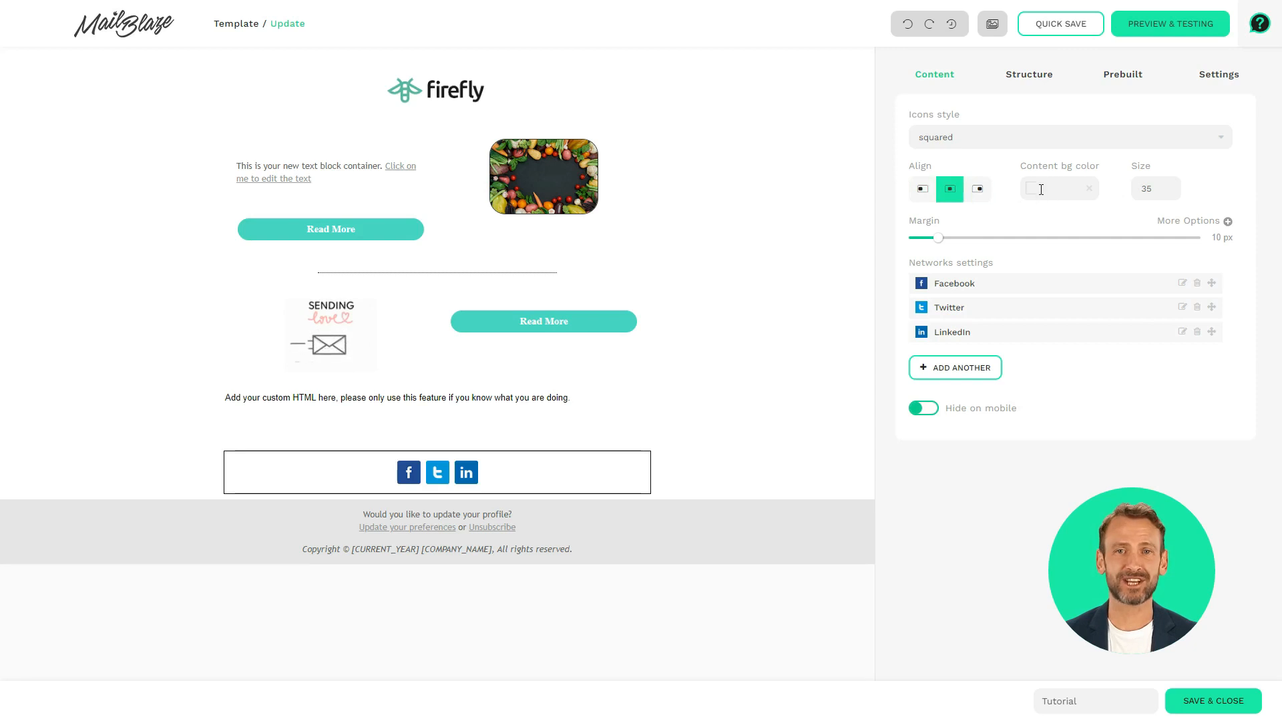
mouse_move(941, 240)
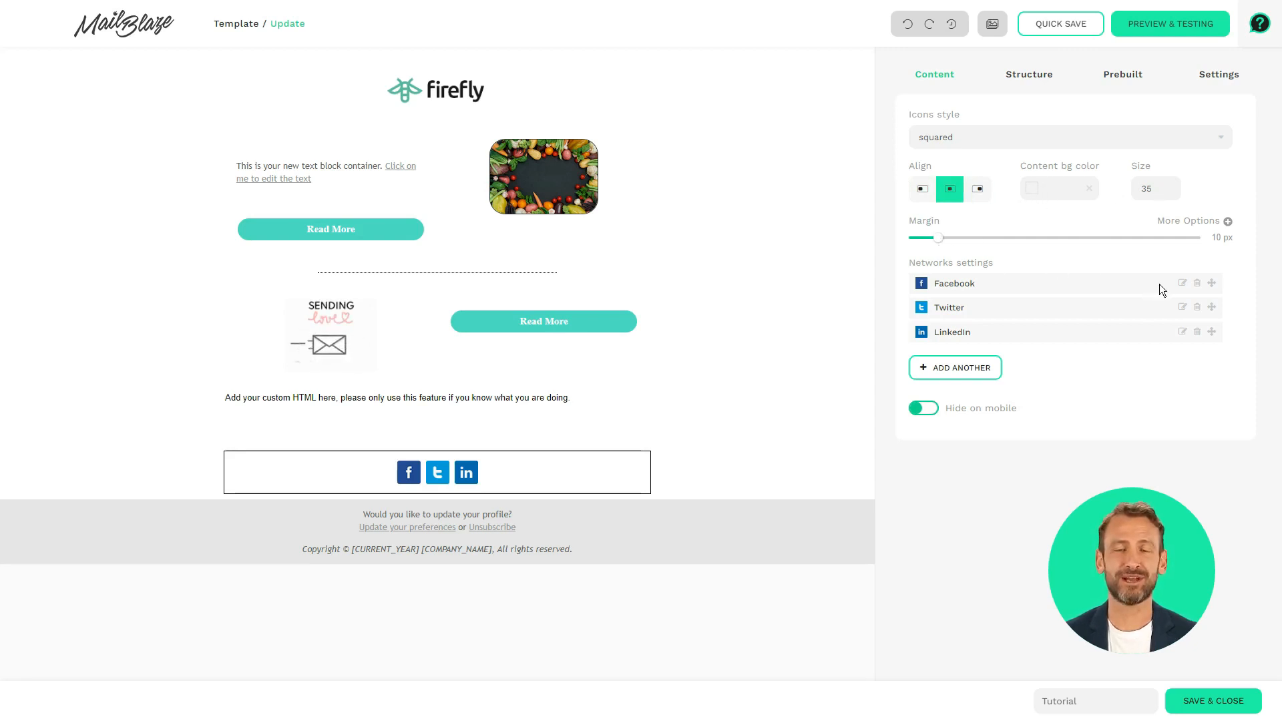
Open the Facebook network's link field and select its placeholder profile URL
left_click(1181, 283)
left_click_drag(1129, 309, 933, 315)
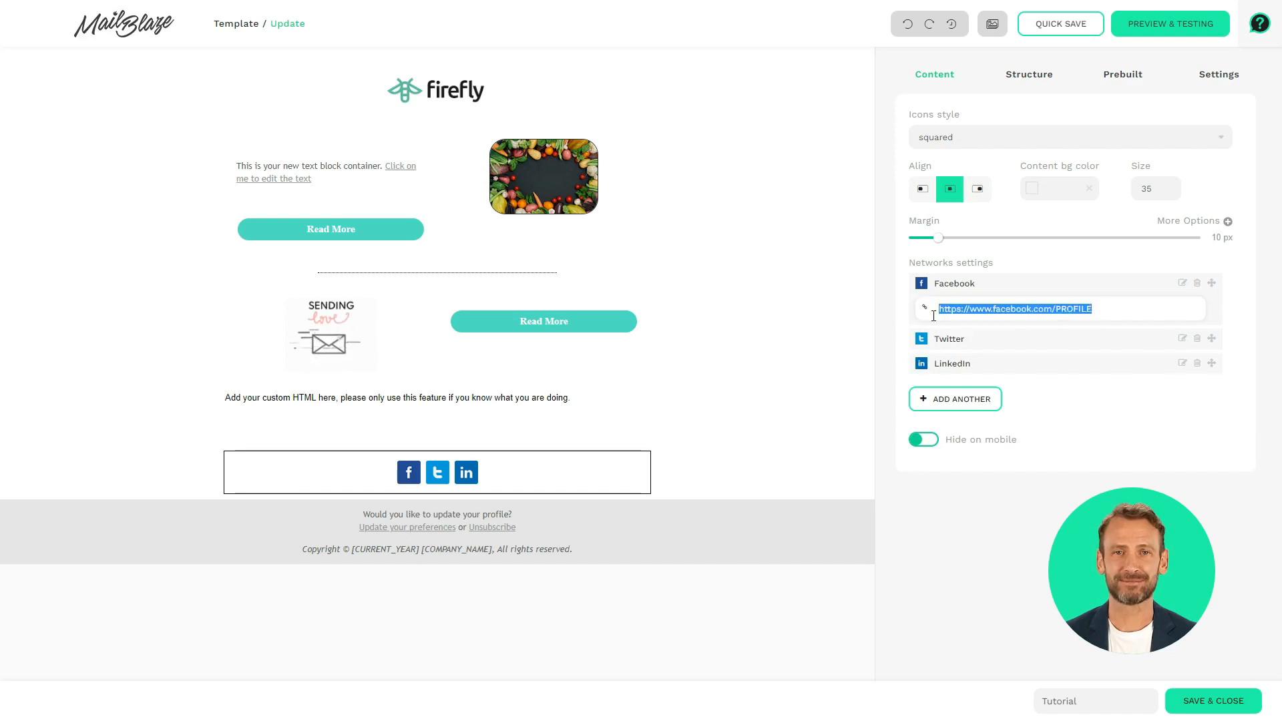
left_click(1126, 315)
left_click(1203, 409)
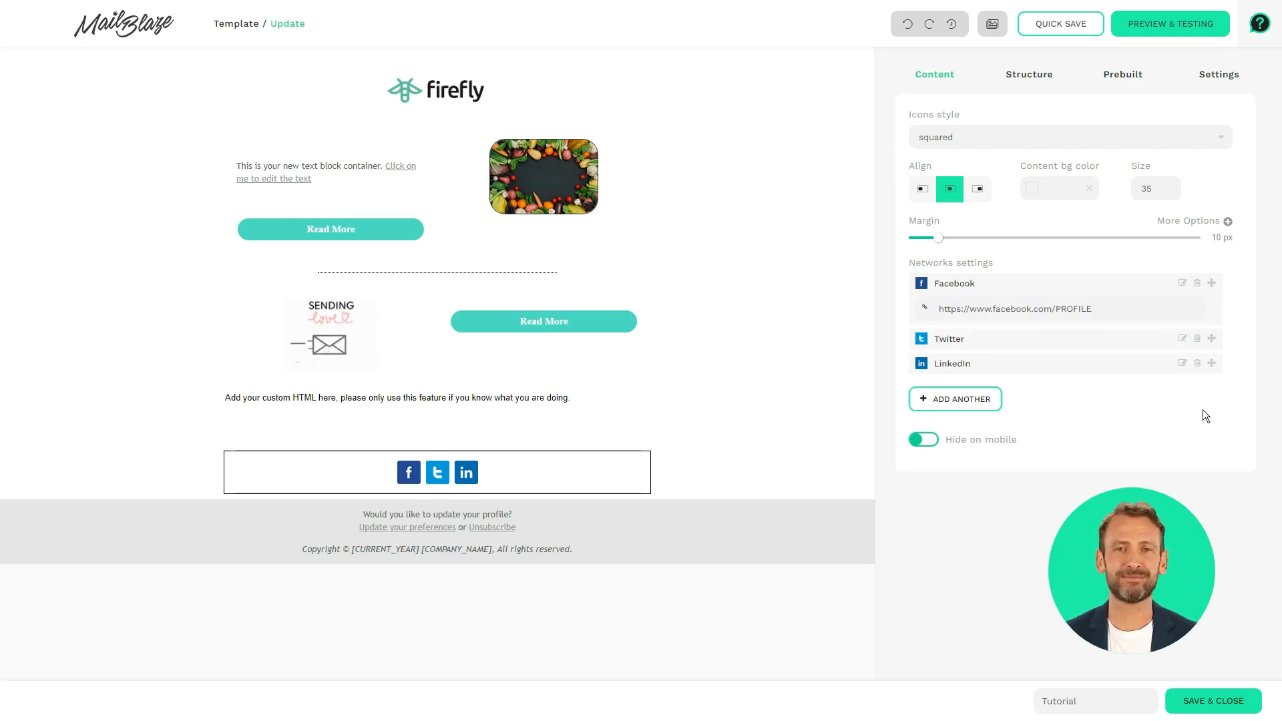
Reorder the social networks to LinkedIn, Twitter, Facebook, and delete Facebook from the list
left_click_drag(1213, 363, 1207, 314)
left_click_drag(1212, 367, 1211, 345)
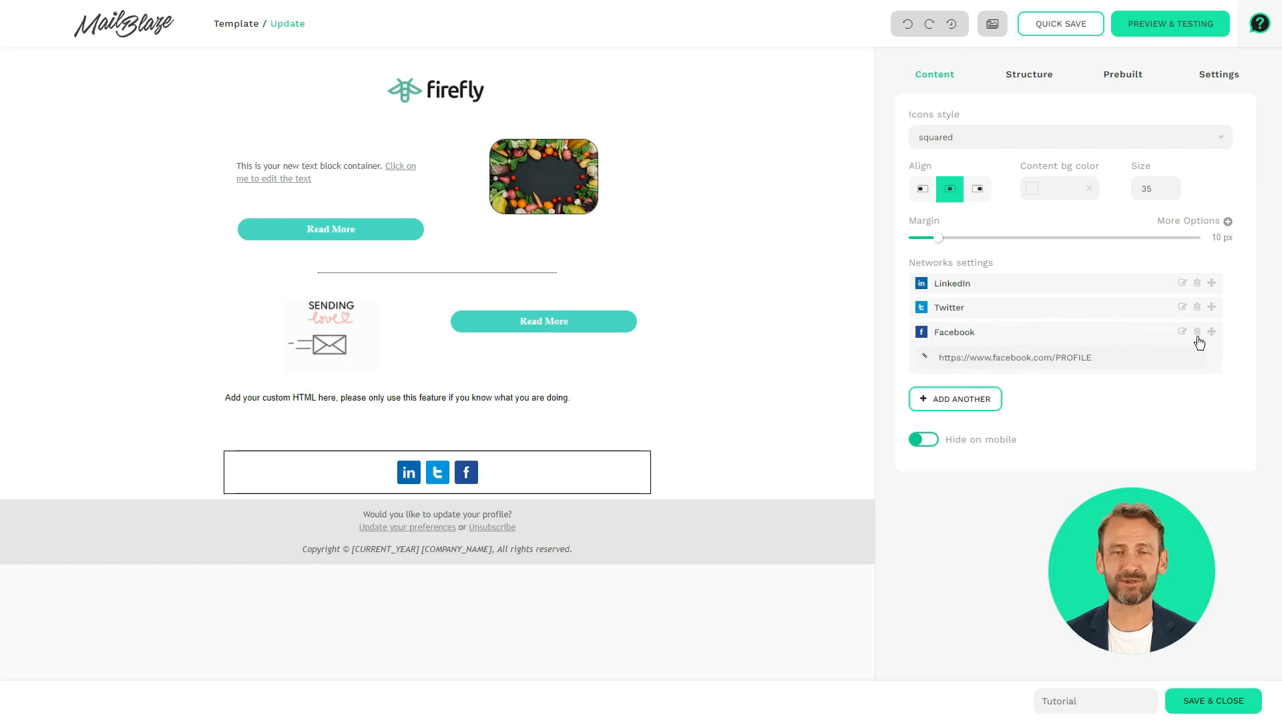
left_click(1196, 333)
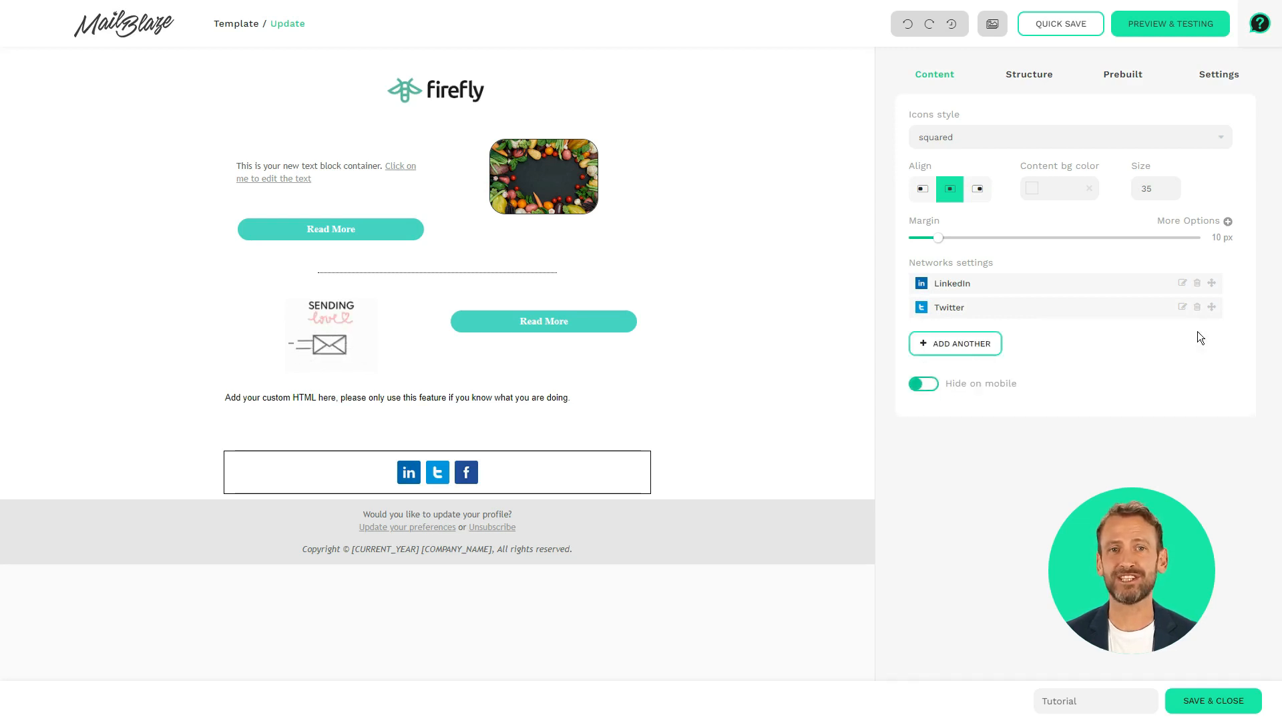
Add Pinterest, Google and WhatsApp to the social networks list
left_click(961, 343)
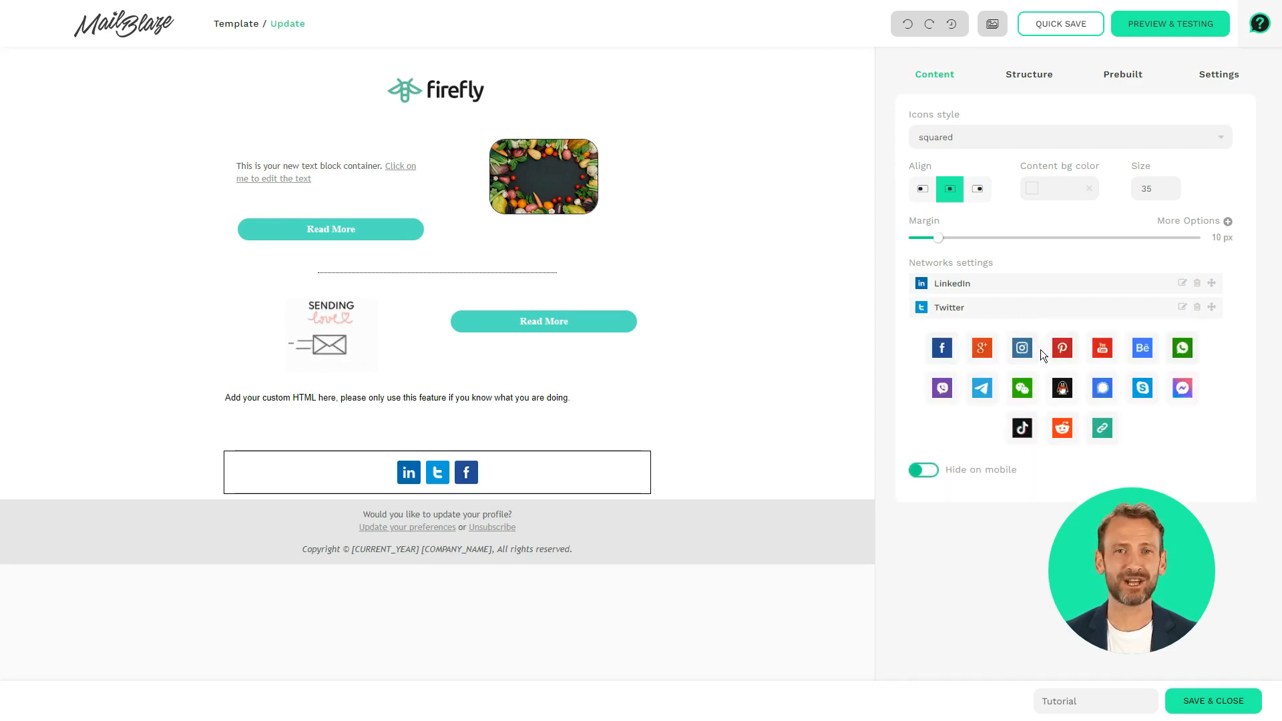
left_click(1061, 348)
left_click(981, 371)
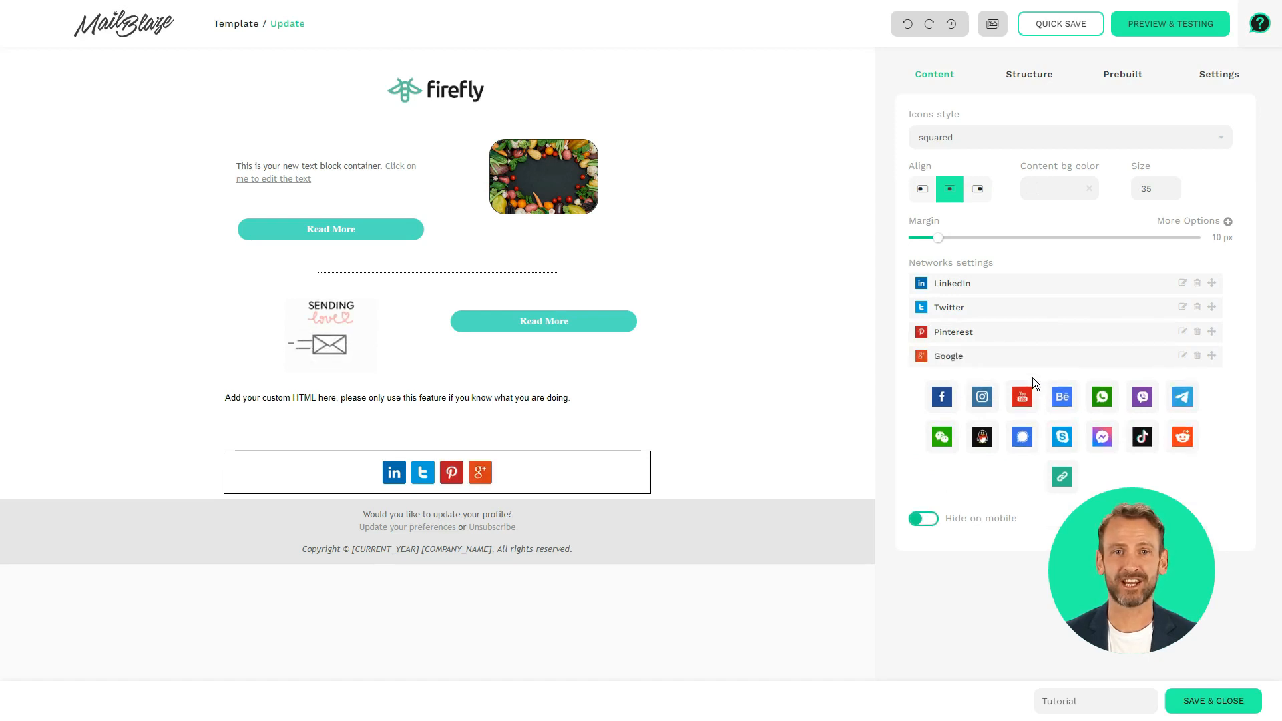
left_click(1100, 398)
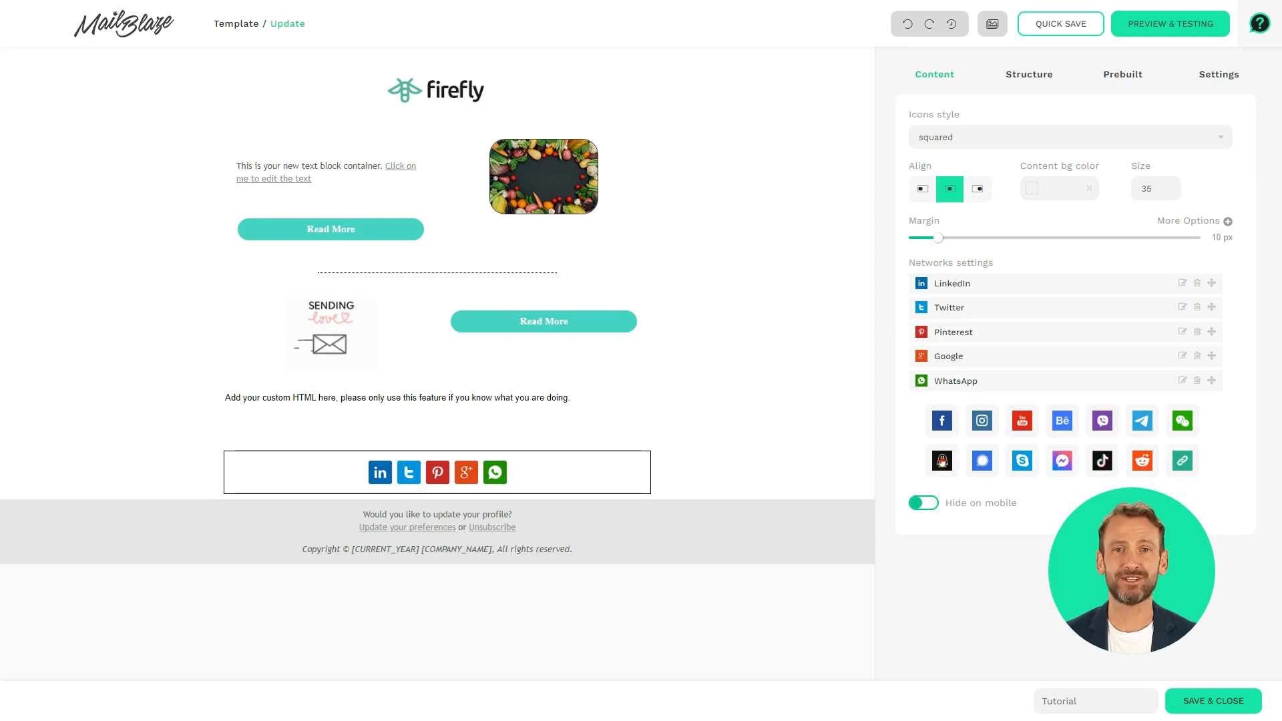
Insert a one-column structure above the divider, add a Video element to it, and open the video's settings
left_click(1029, 74)
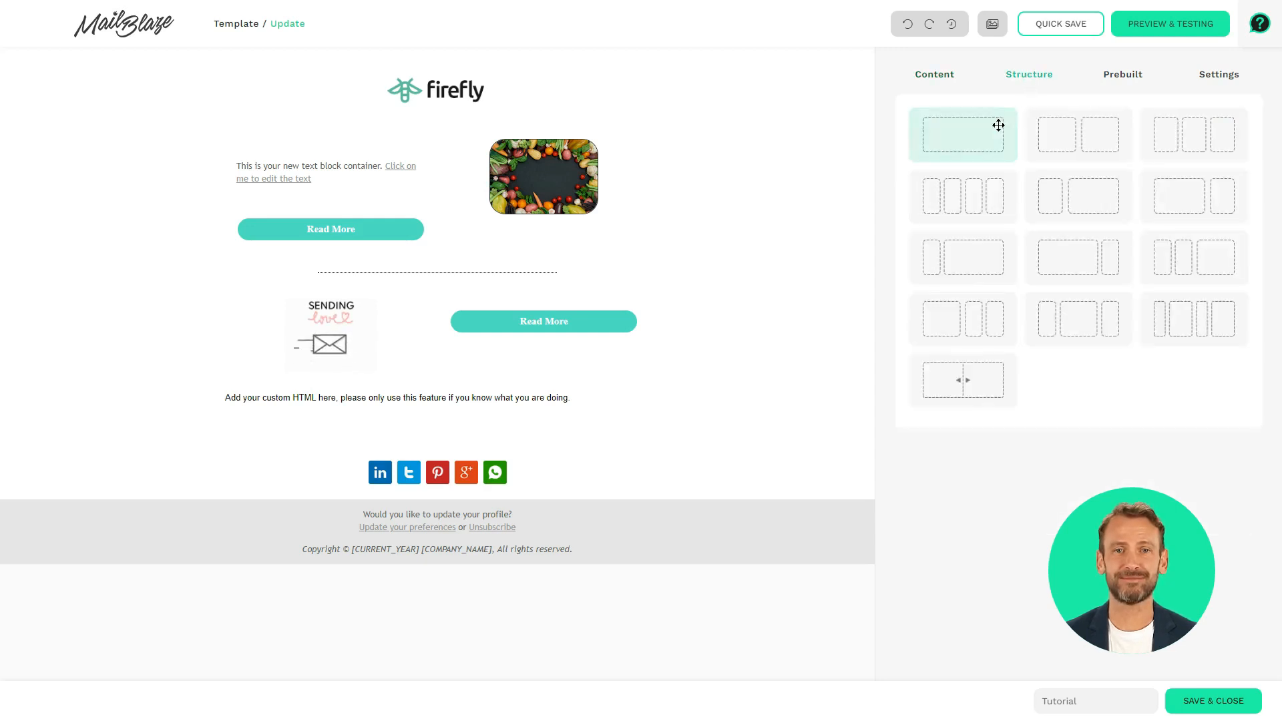
left_click_drag(995, 123, 715, 267)
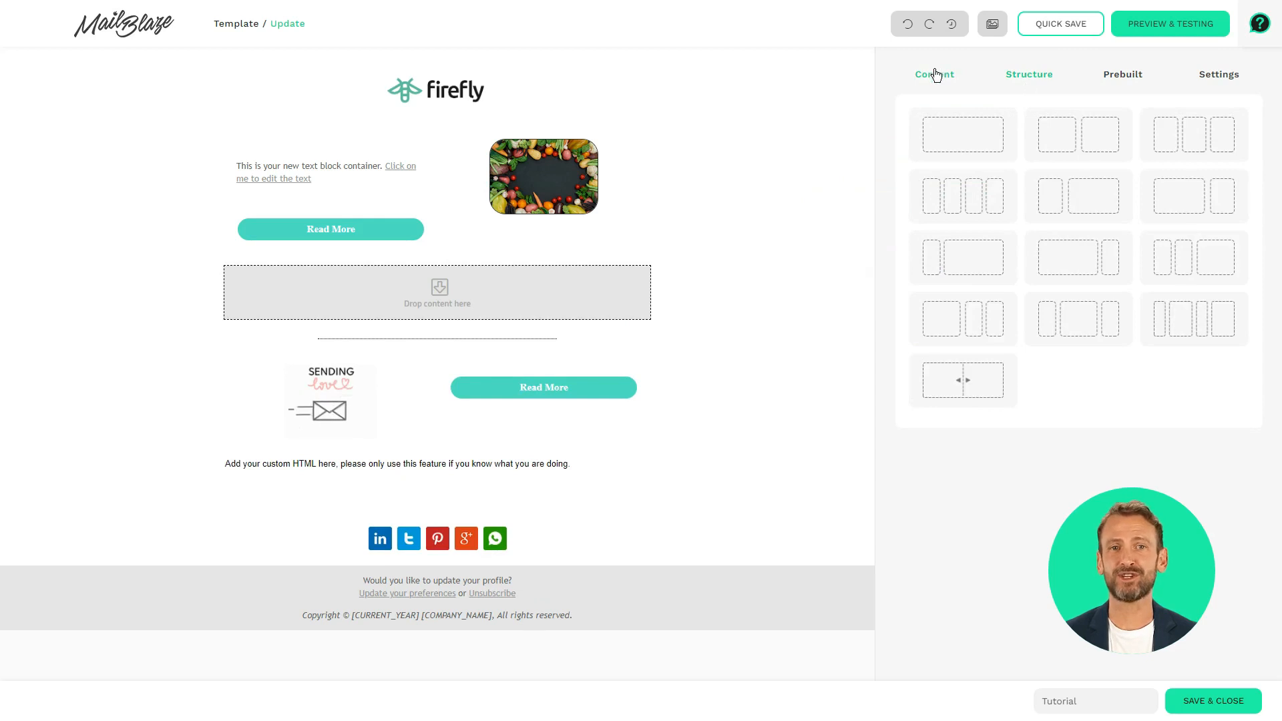
left_click(934, 72)
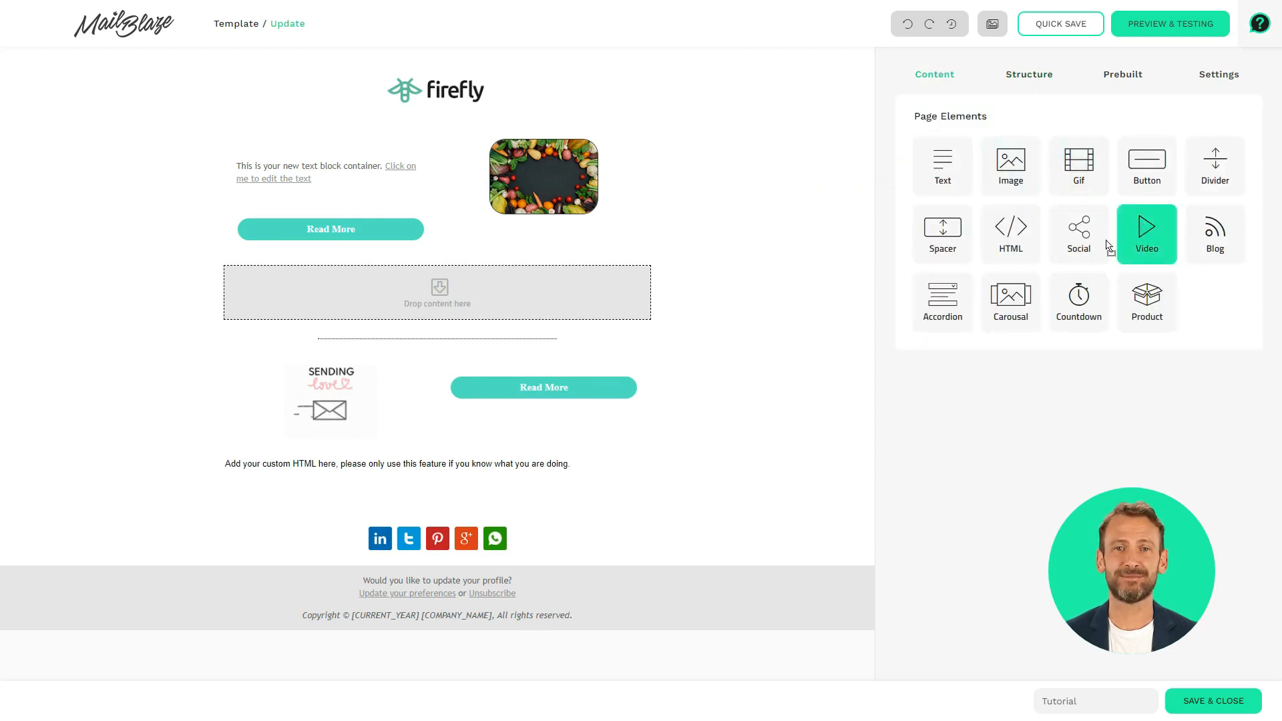
left_click_drag(1147, 232, 489, 288)
left_click(497, 359)
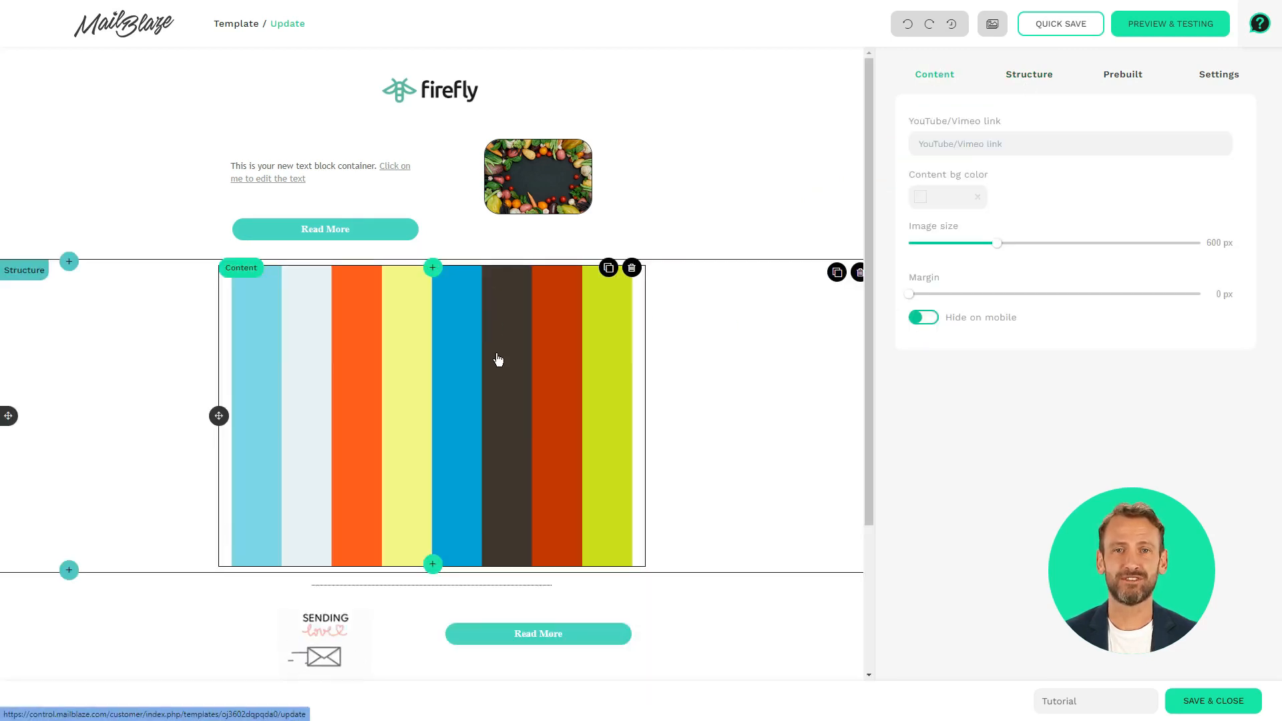
left_click(952, 143)
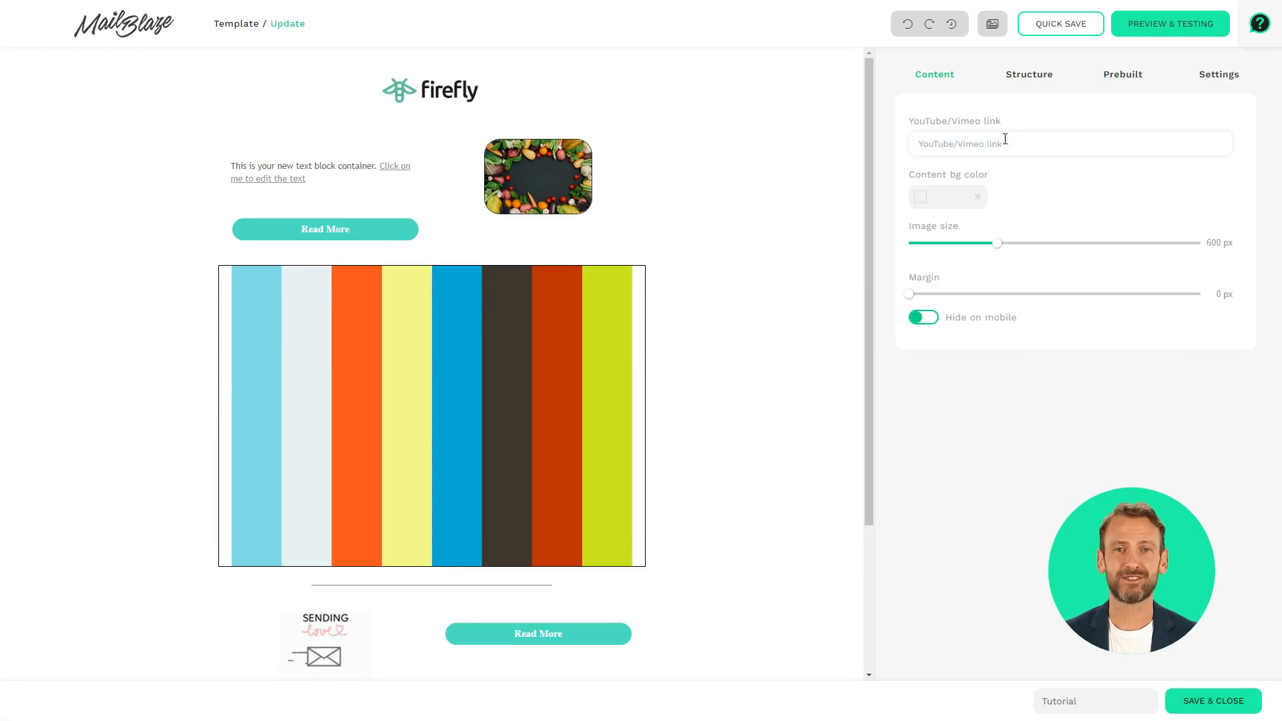
type("https://www.youtube.com/watch?v=EjhYljmqMHc")
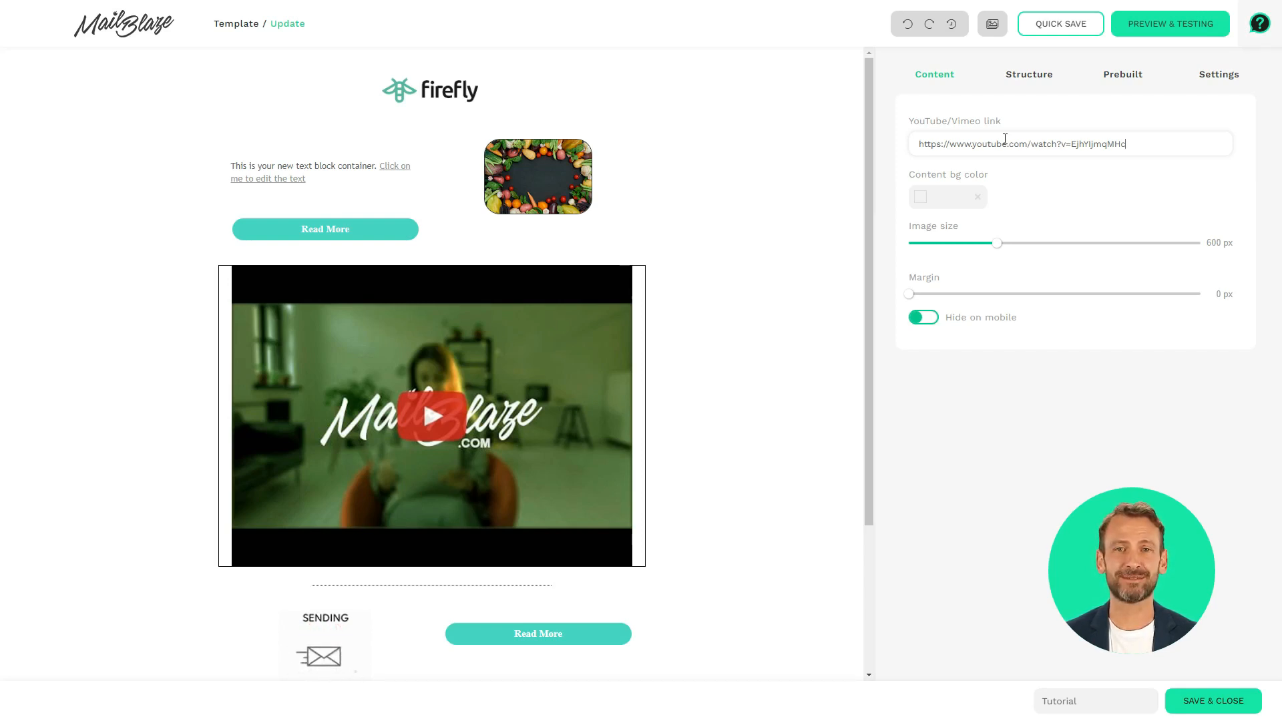
left_click_drag(997, 242, 996, 245)
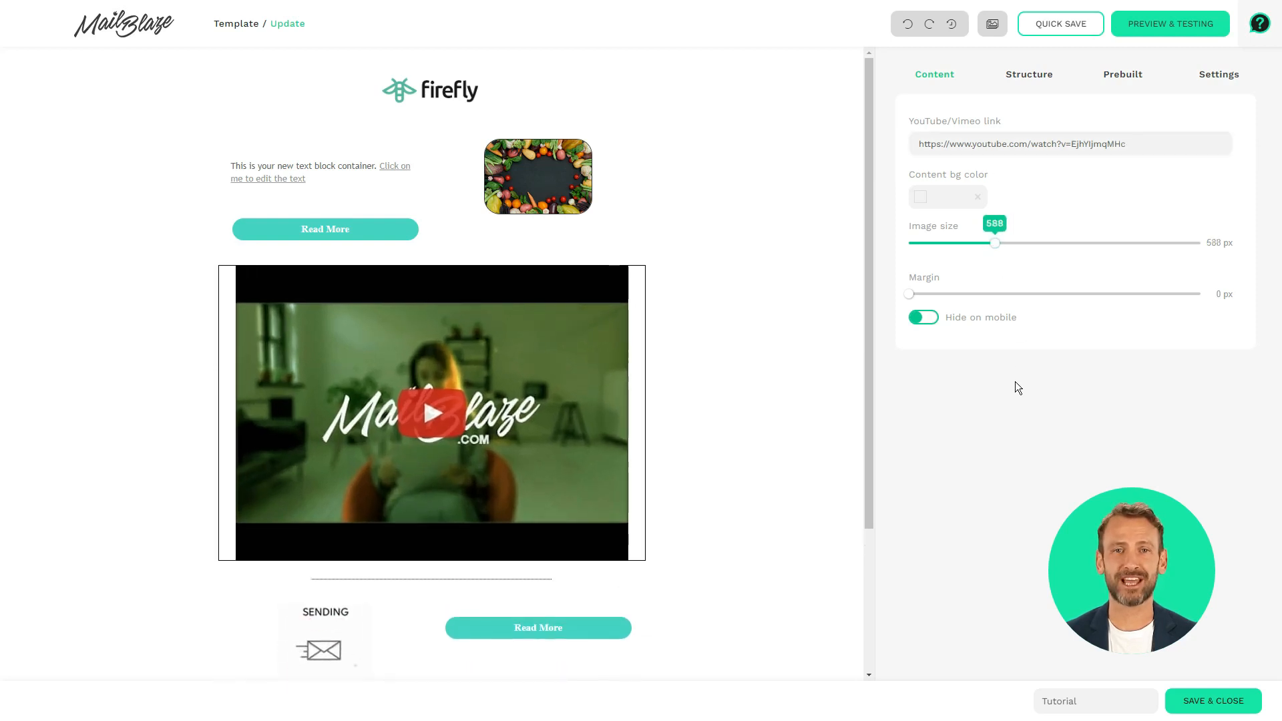
Insert a one-column structure above the video, add a Blog element to it, and open the blog's settings
left_click(1025, 77)
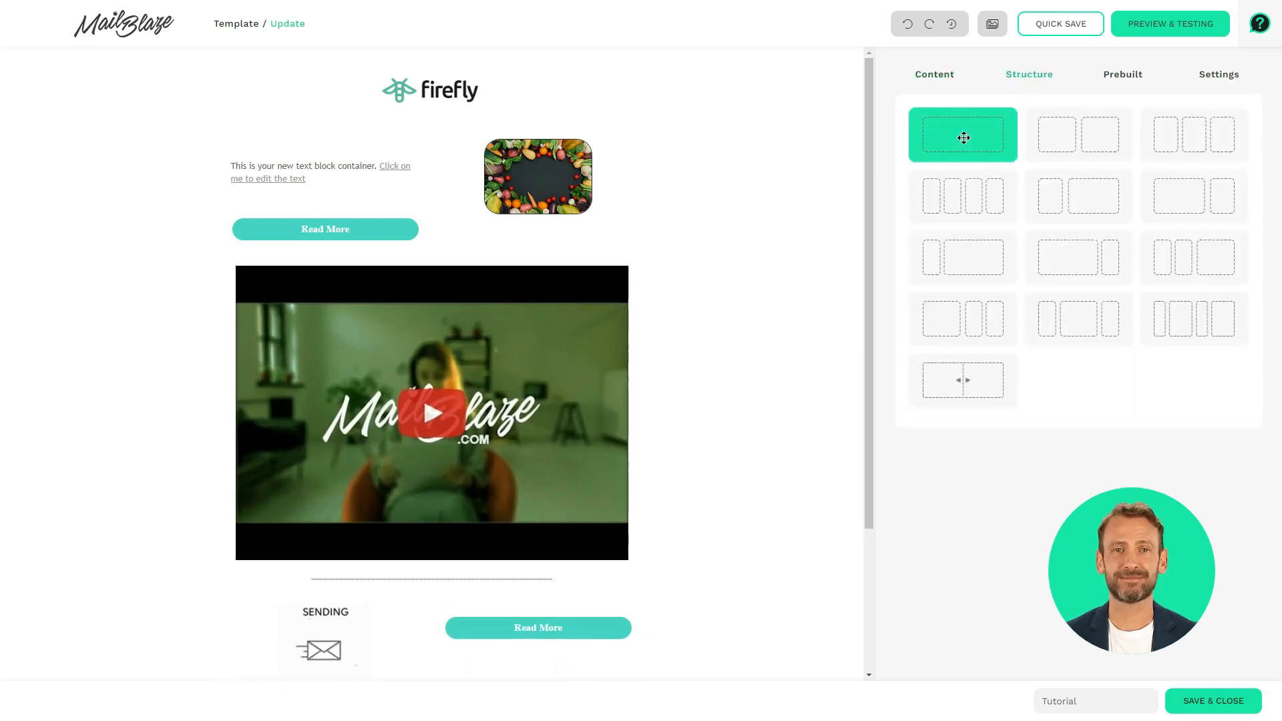
left_click_drag(963, 129, 715, 220)
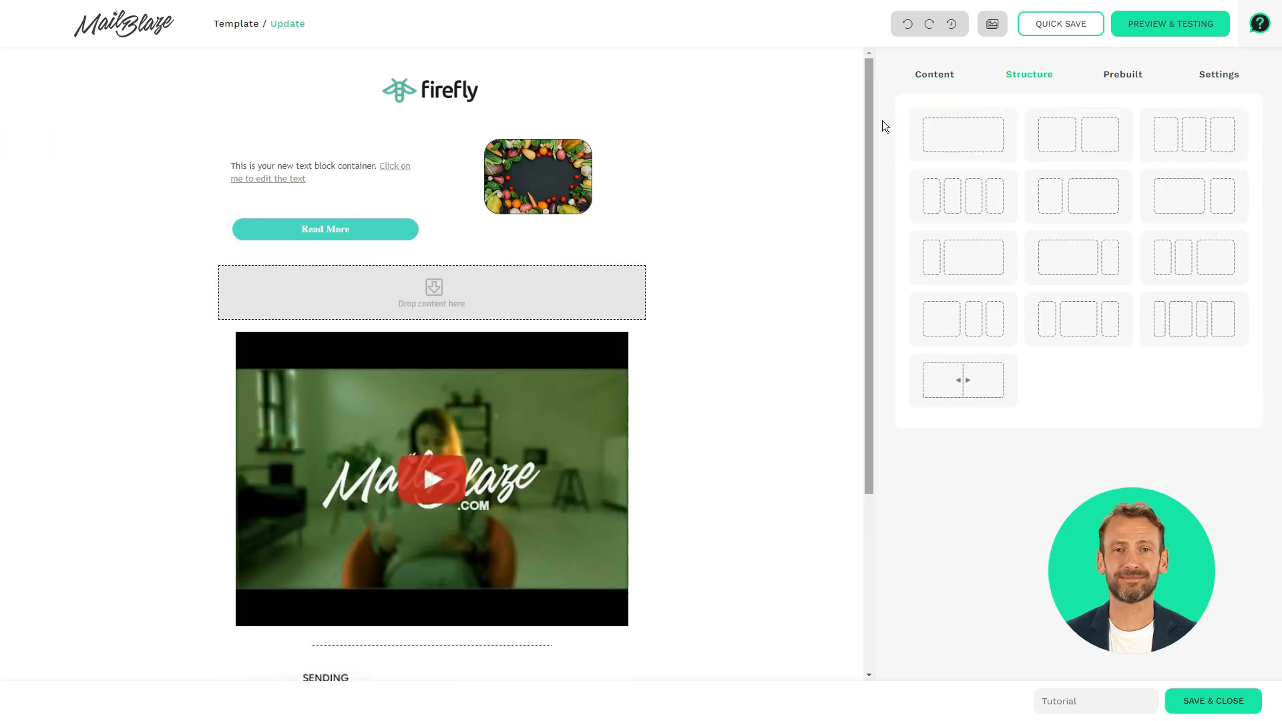
left_click(934, 74)
left_click_drag(1215, 233, 557, 291)
left_click(539, 315)
left_click(938, 135)
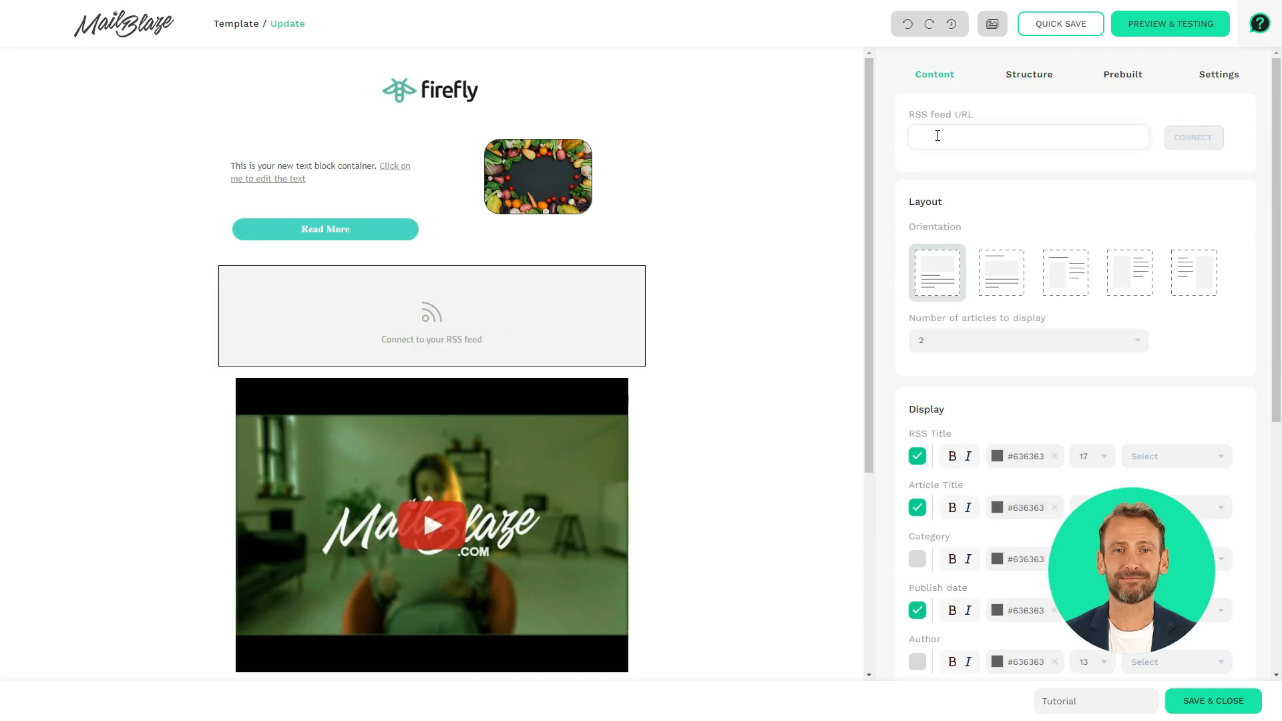
type("https://www.mailblaze.com/rss/thinkings")
left_click(1167, 139)
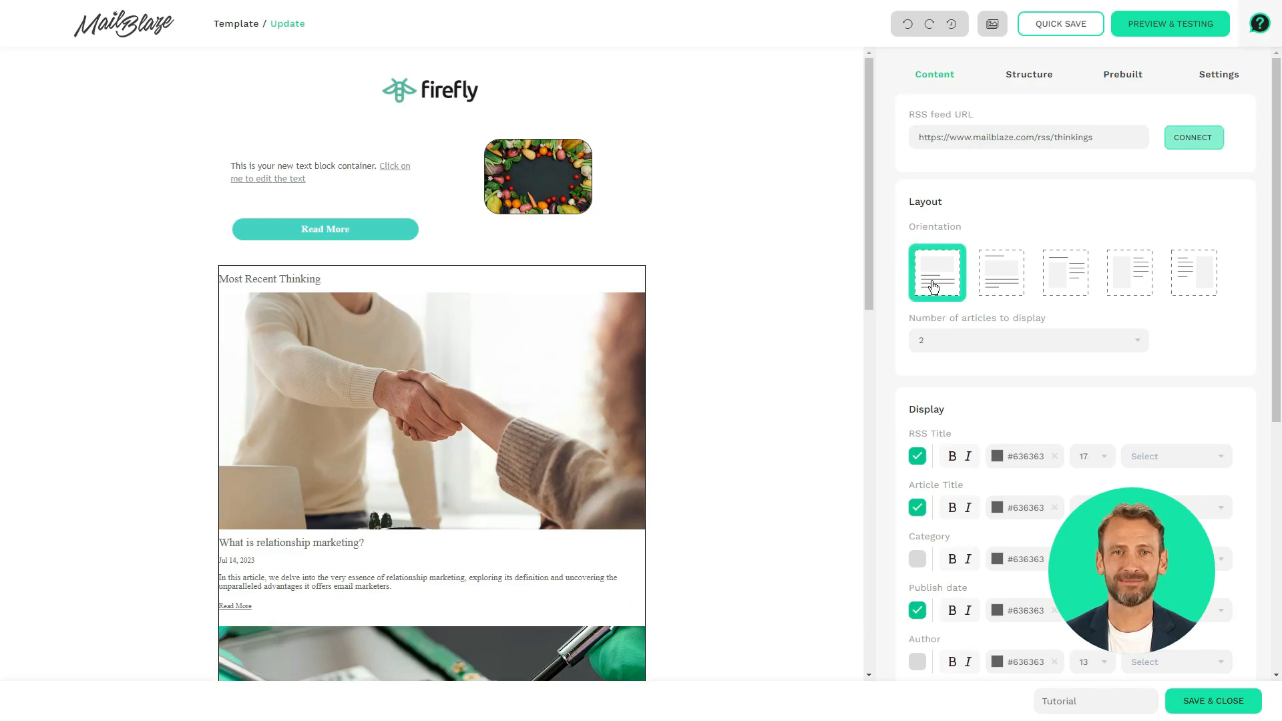
Try the blog orientations, choose the fourth one with the image left of the full article text, and display 3 articles
left_click(1001, 274)
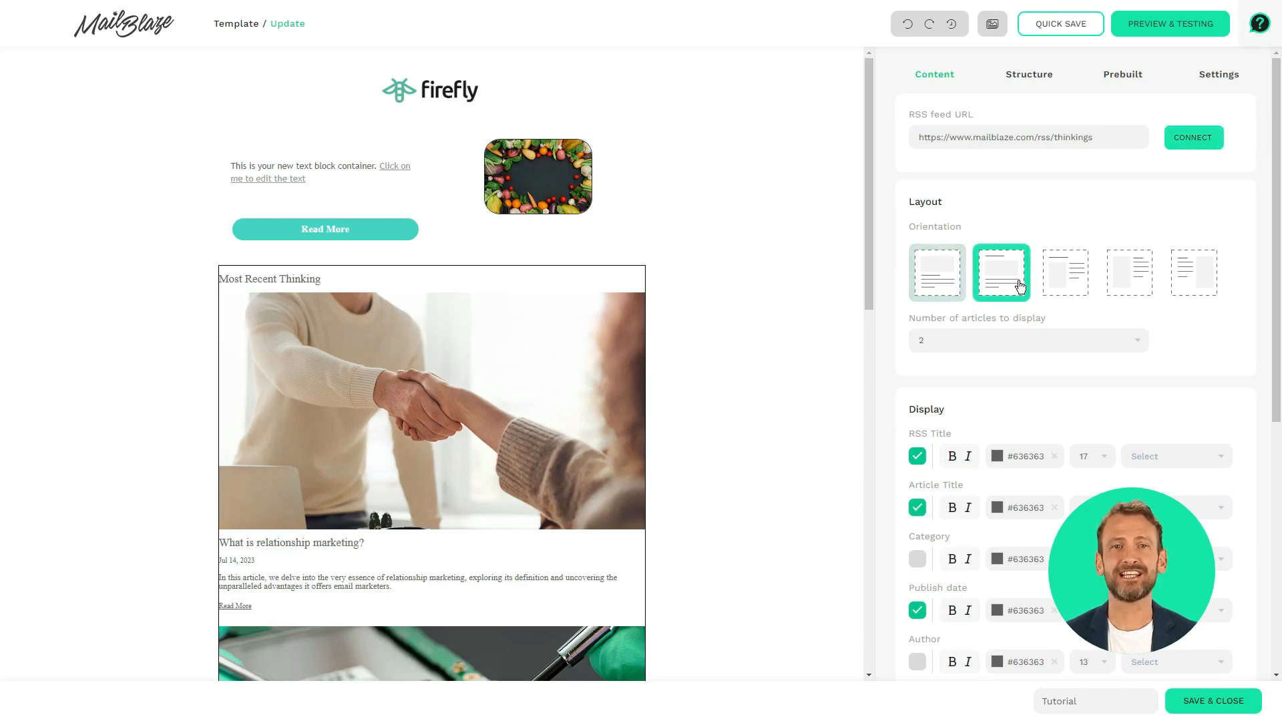
left_click(1064, 280)
left_click(1128, 277)
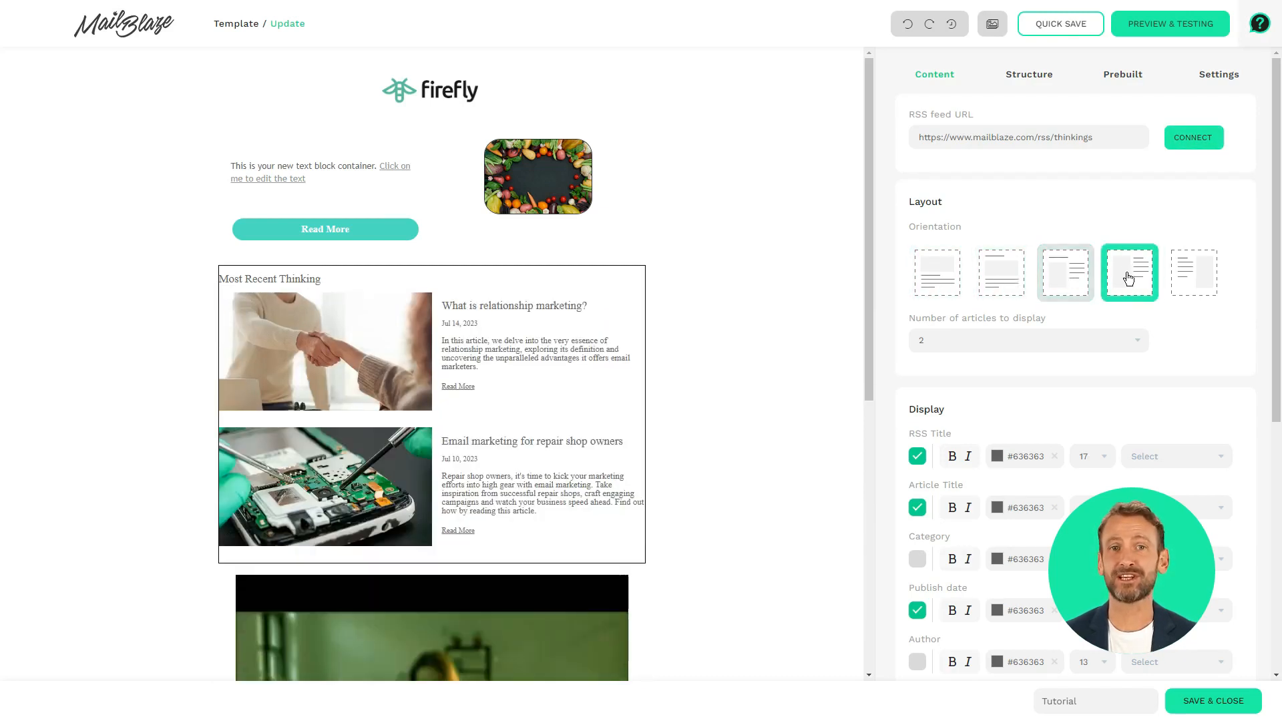
left_click(1128, 329)
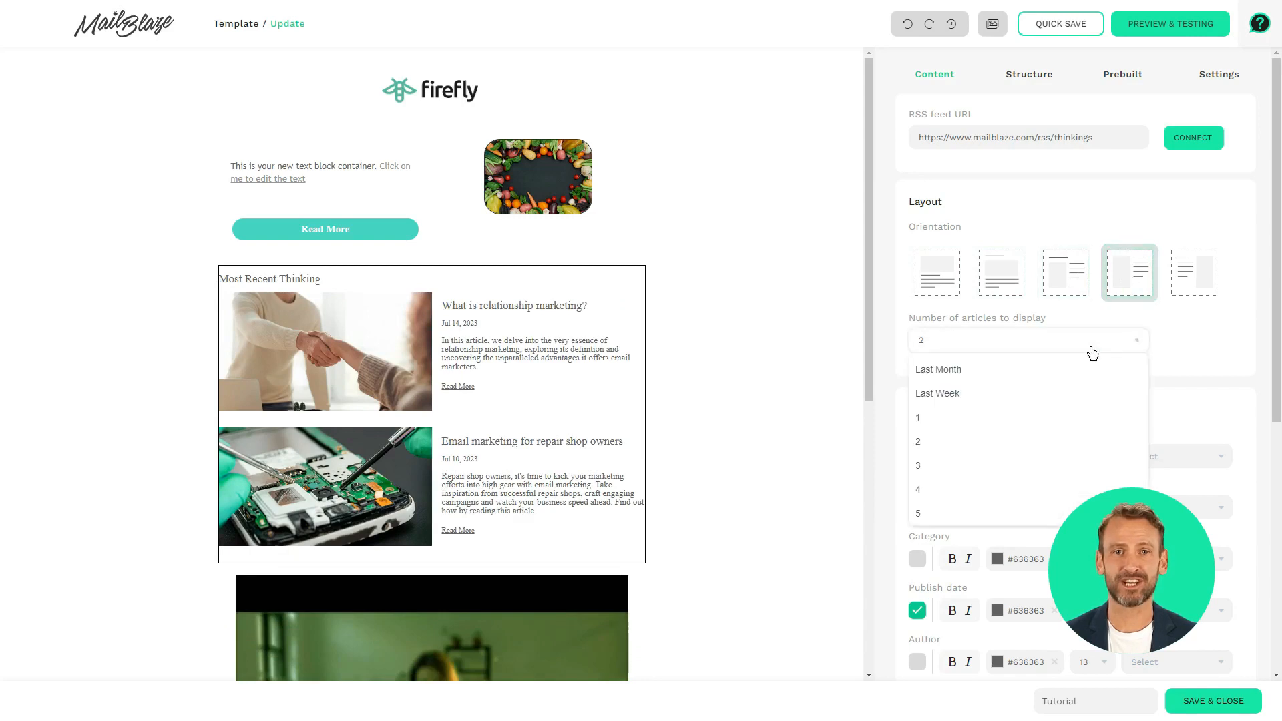
left_click(942, 471)
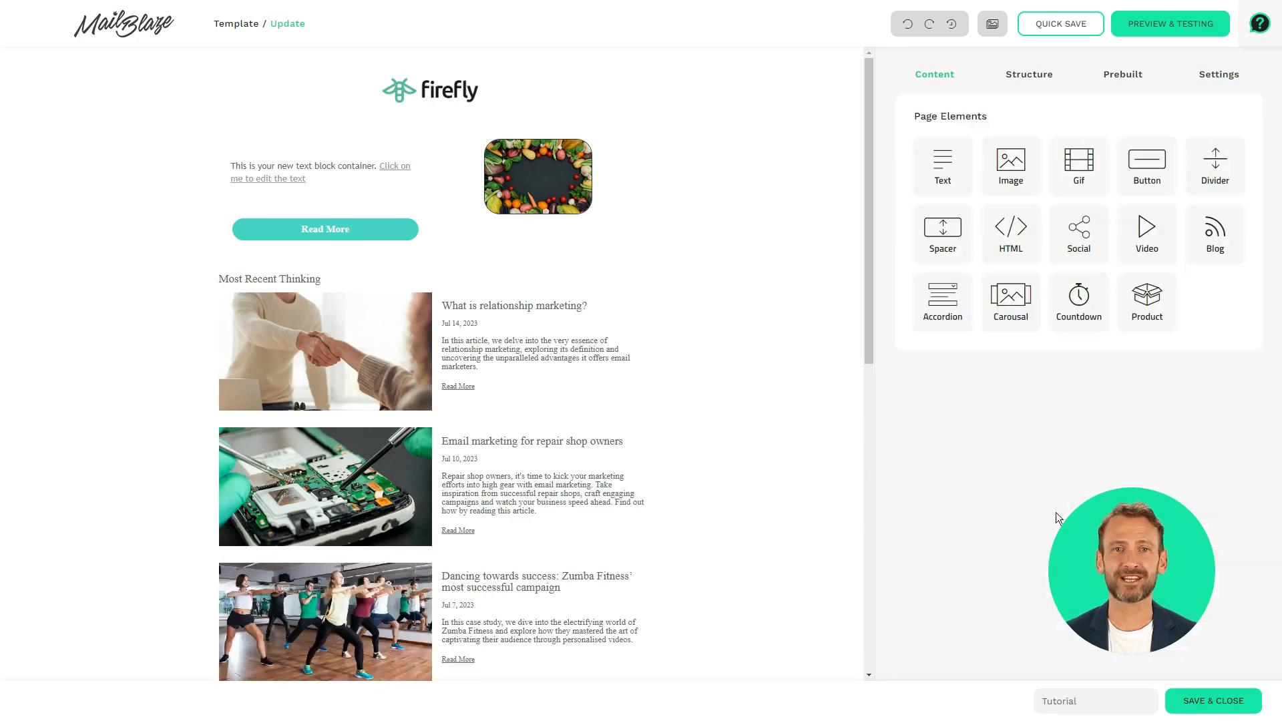
Insert a one-column structure above the blog, add an Accordion element to it, and open the accordion's settings
left_click(1012, 82)
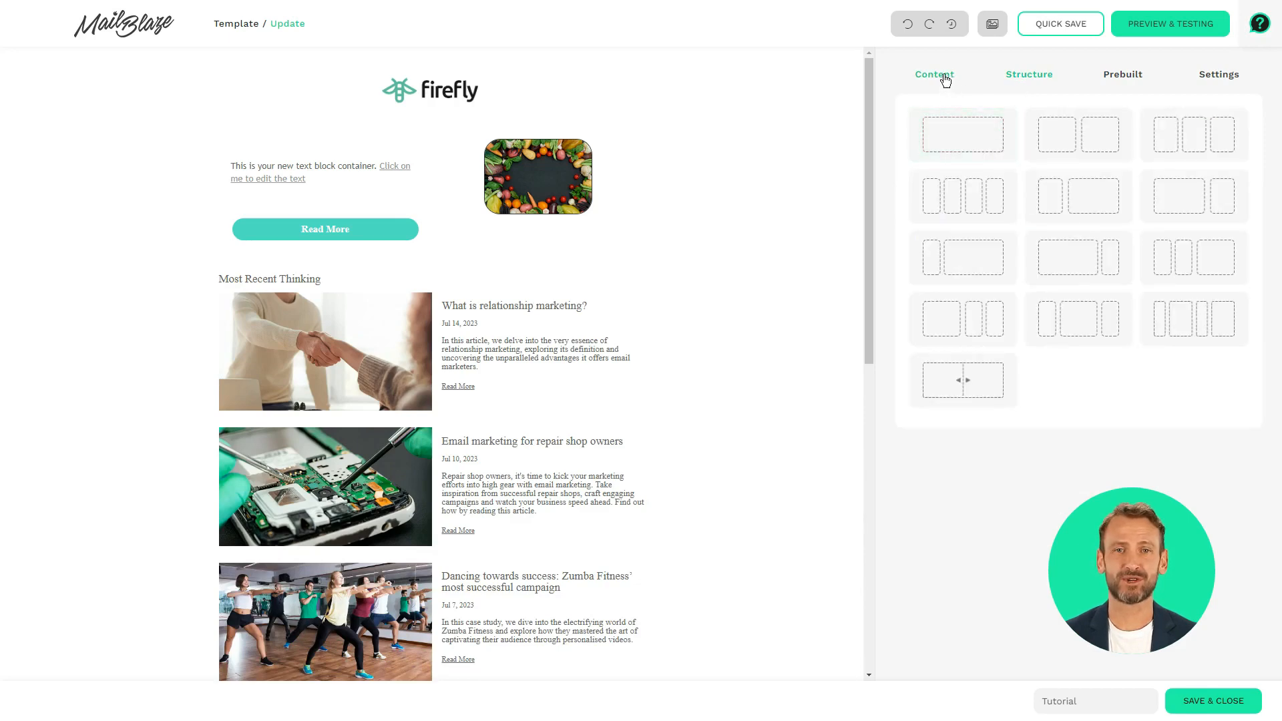
left_click_drag(947, 117, 614, 240)
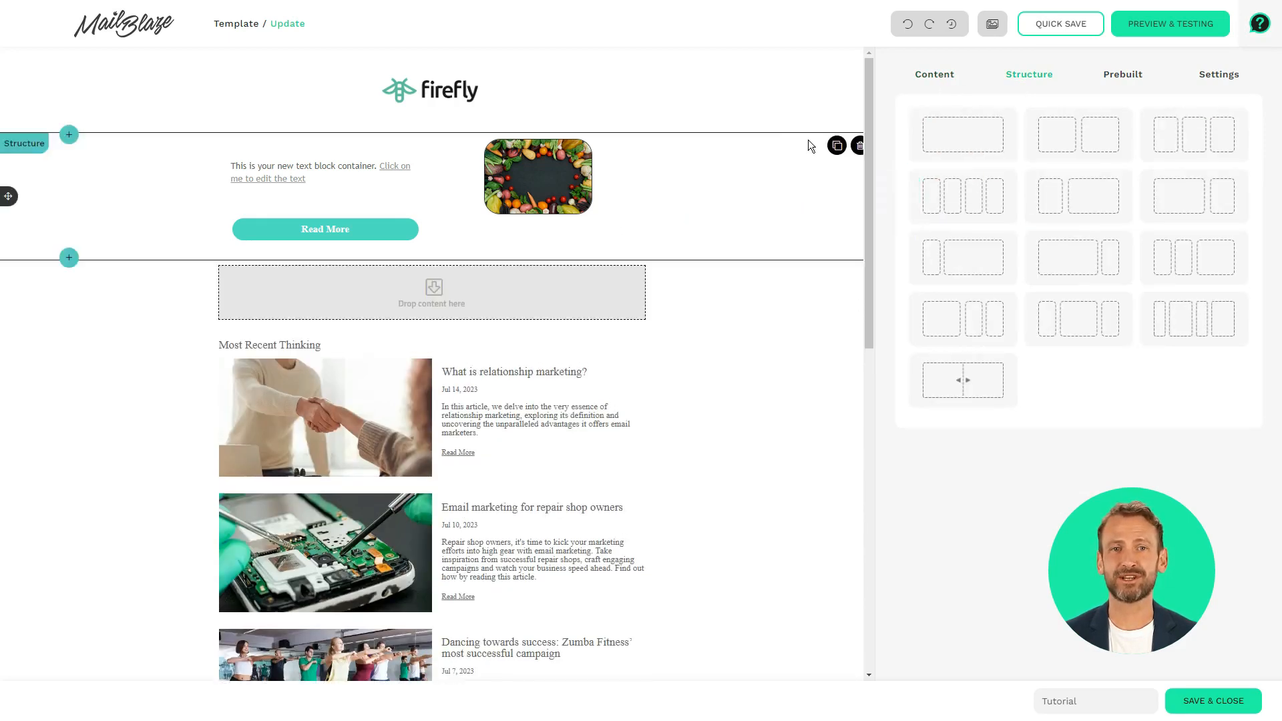
left_click(929, 78)
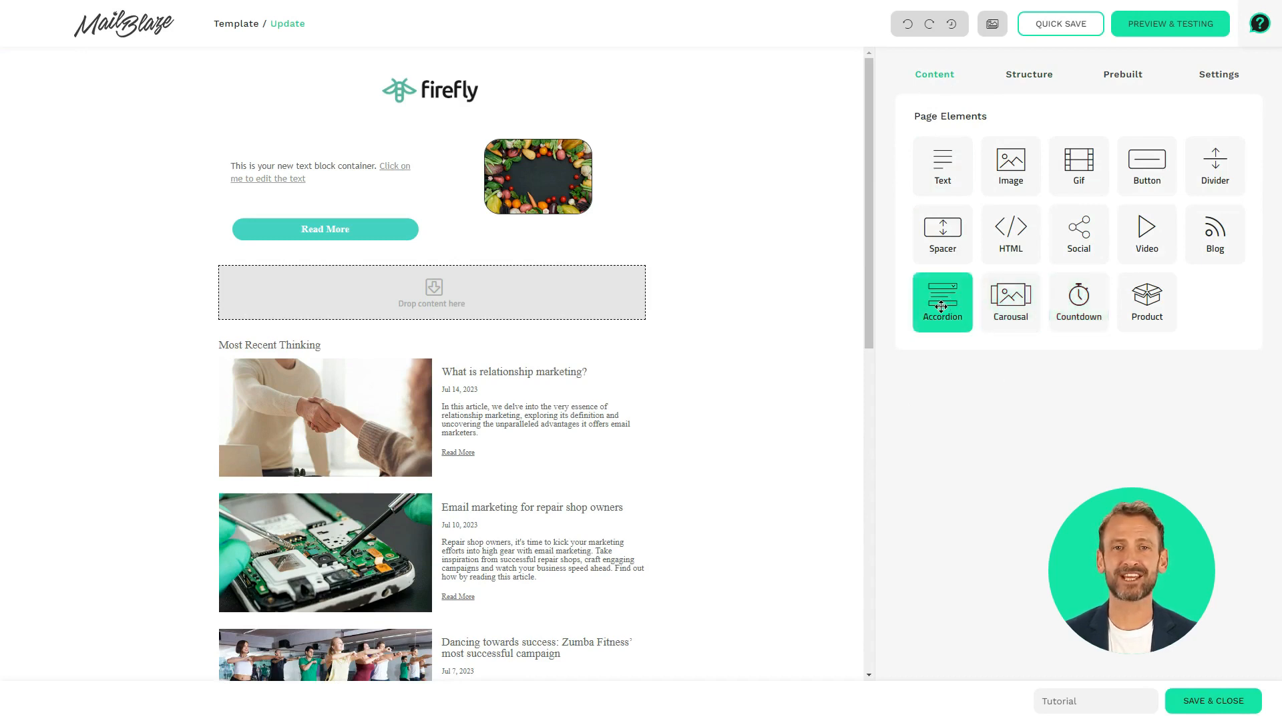
left_click_drag(940, 306, 507, 295)
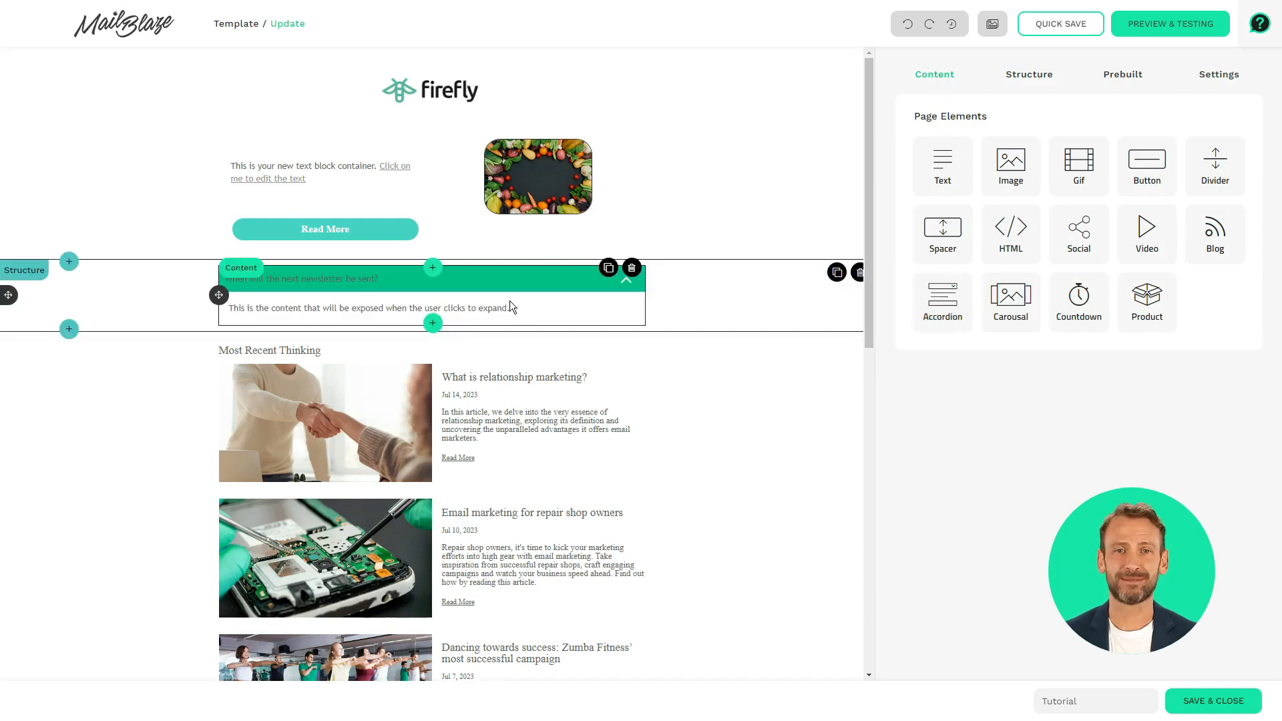
left_click(510, 301)
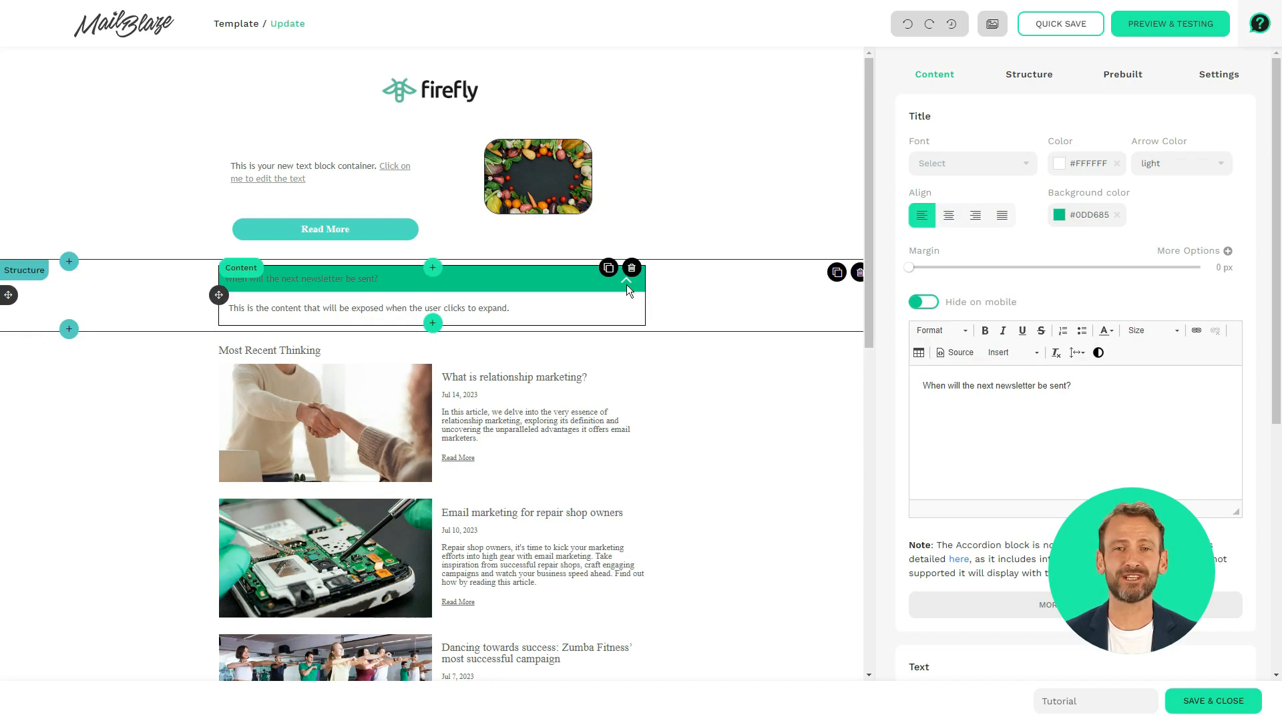
Replace the accordion's title text with "How to avoid Spam Folder?"
triple_click(990, 387)
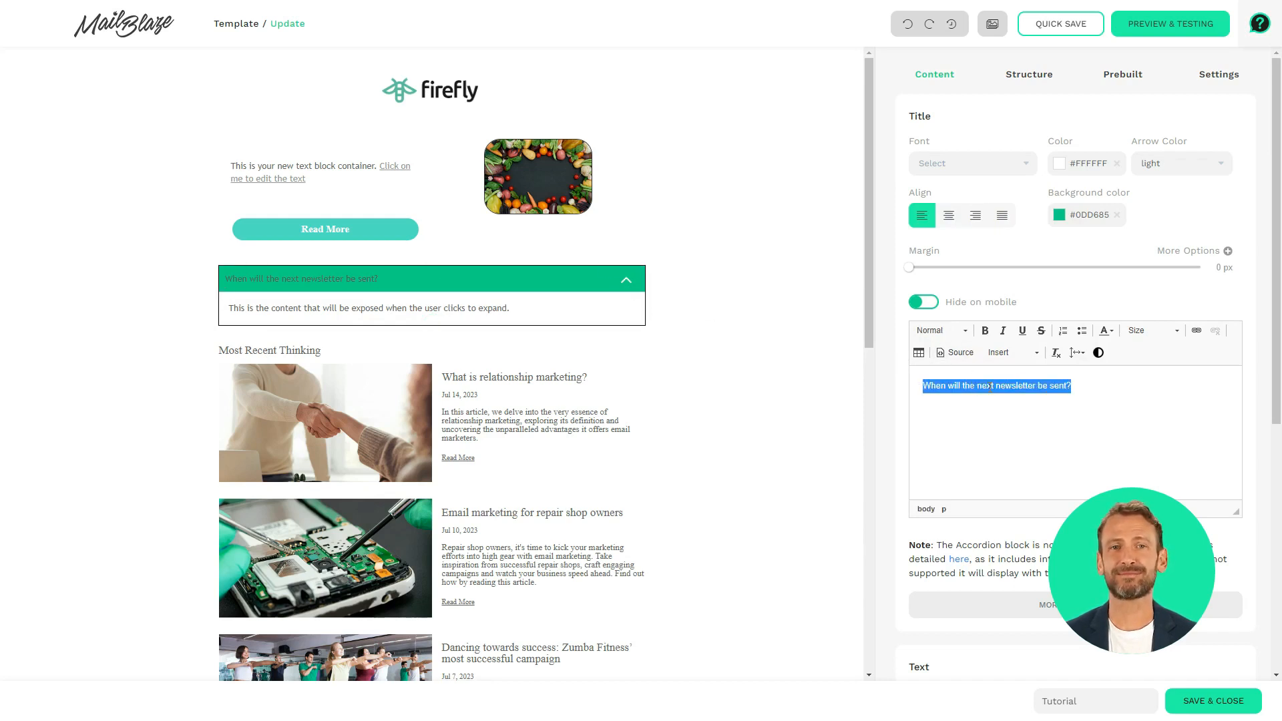
type("How to av")
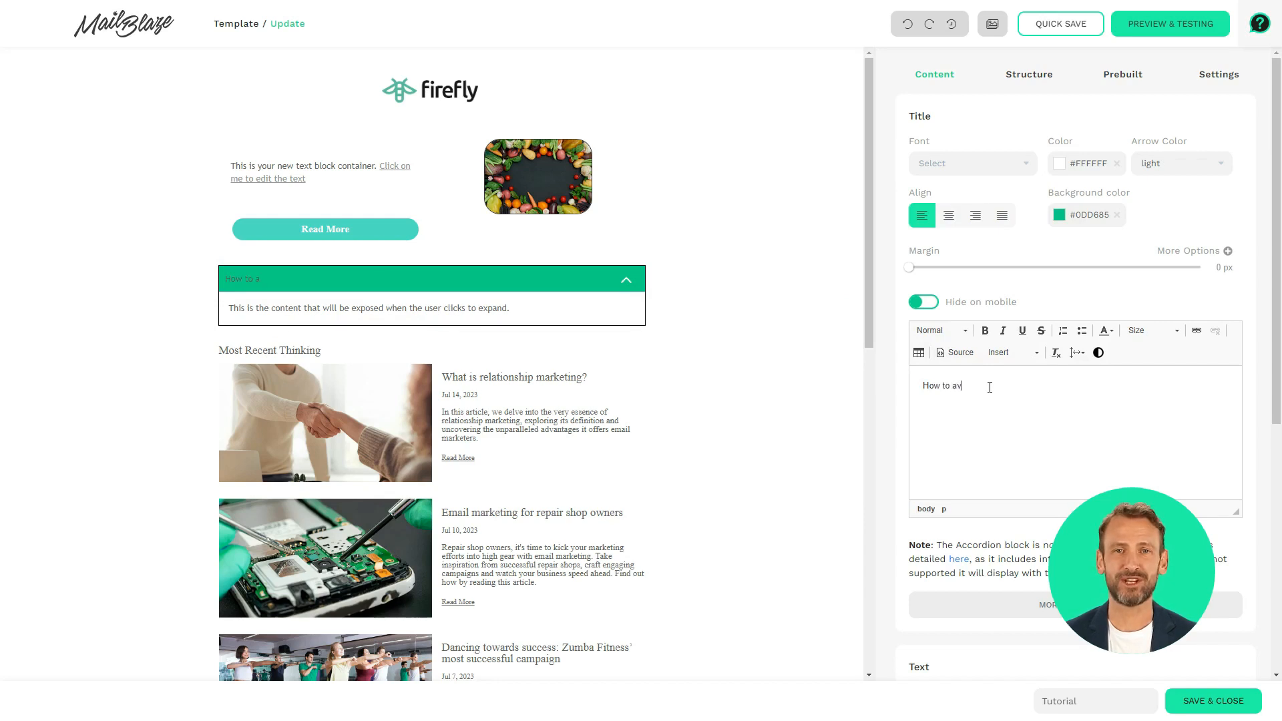
type("oid Spam ")
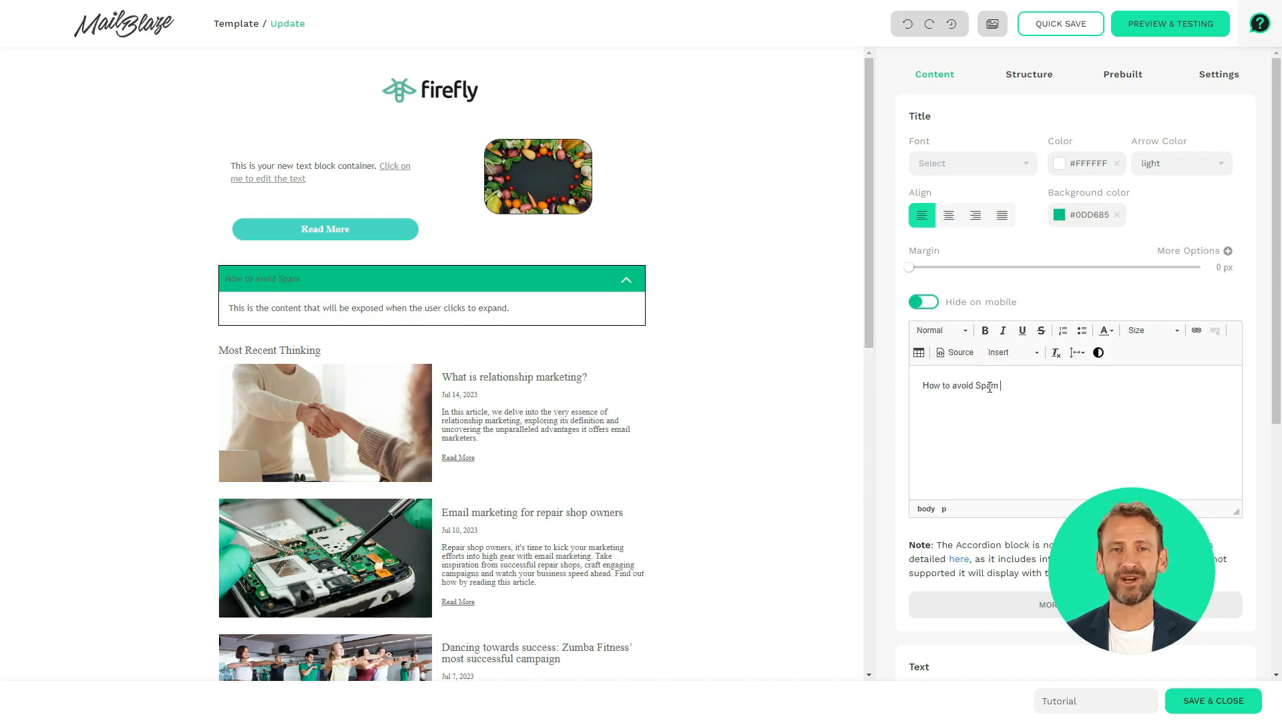
type("Folder")
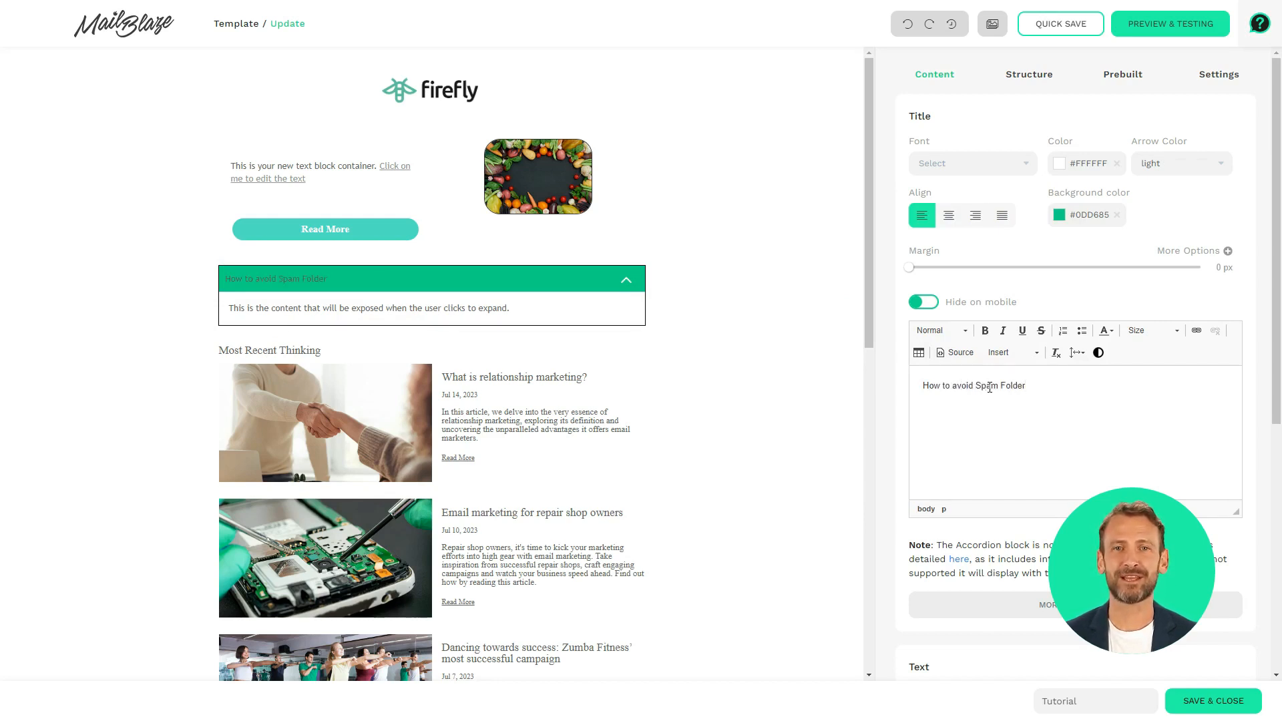
type("?")
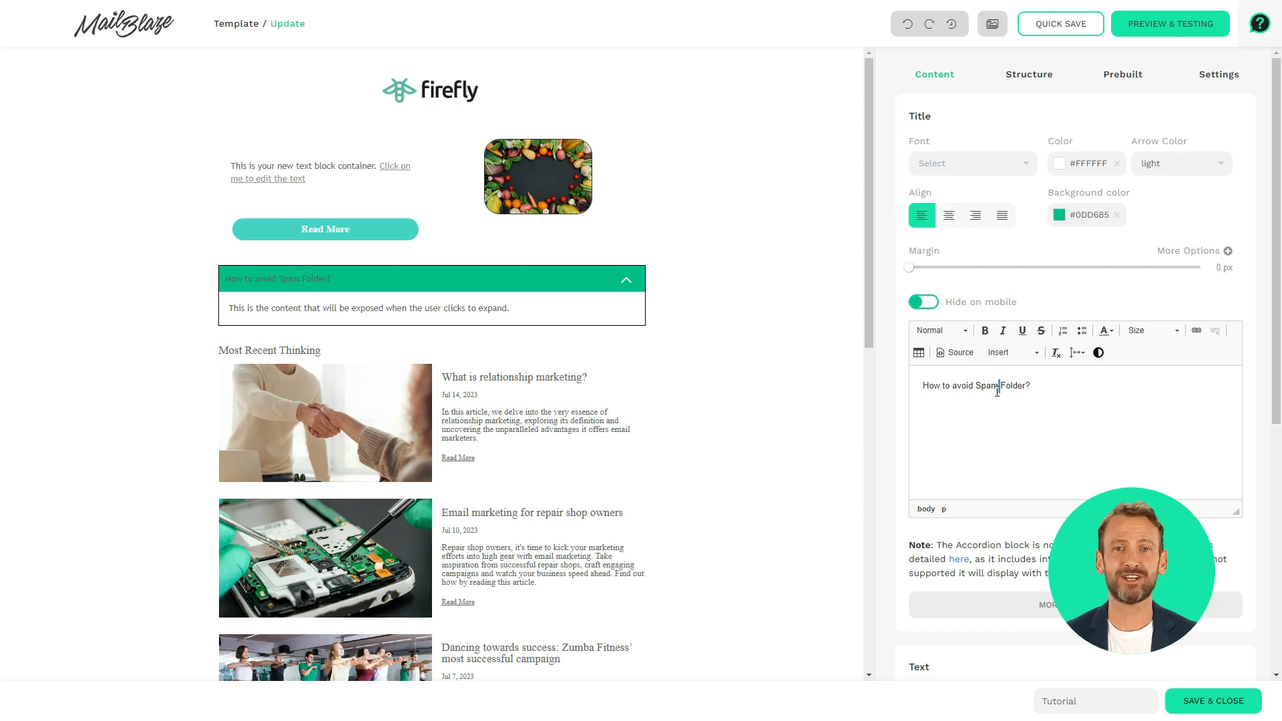
Make the accordion title bold and set its font size to 24
triple_click(999, 386)
left_click(991, 332)
left_click(1040, 388)
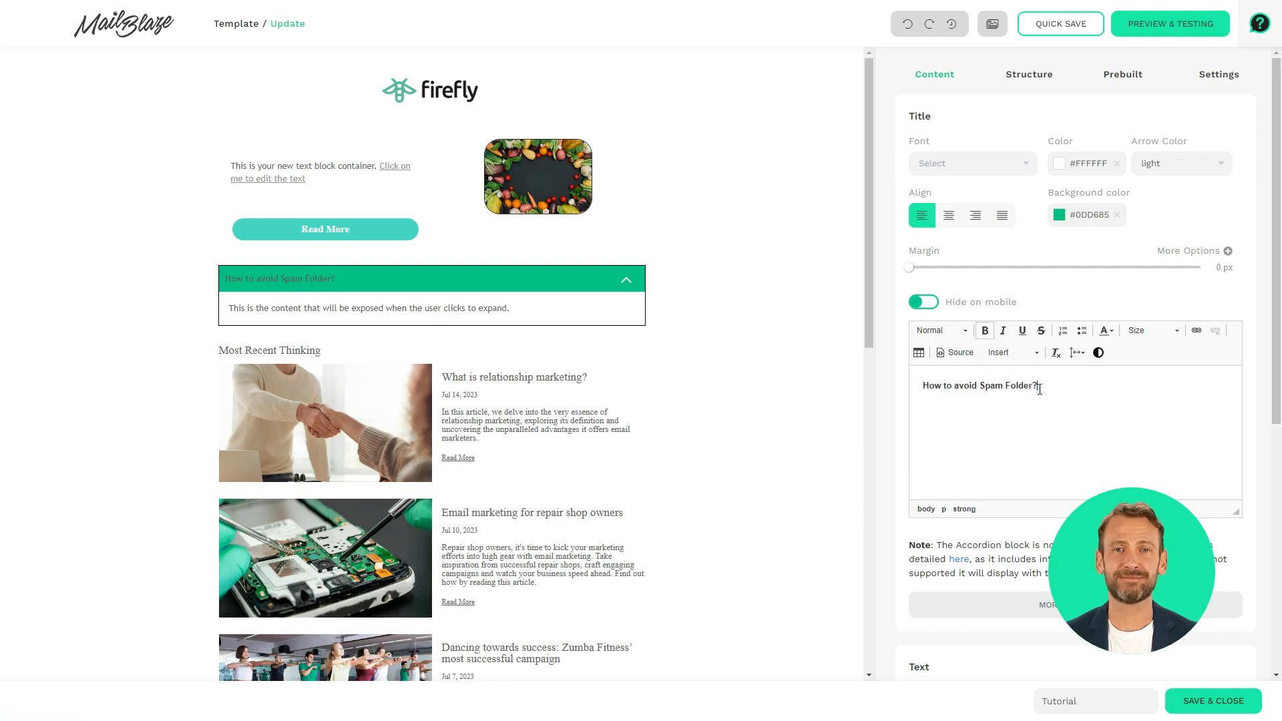
left_click_drag(1039, 389, 920, 386)
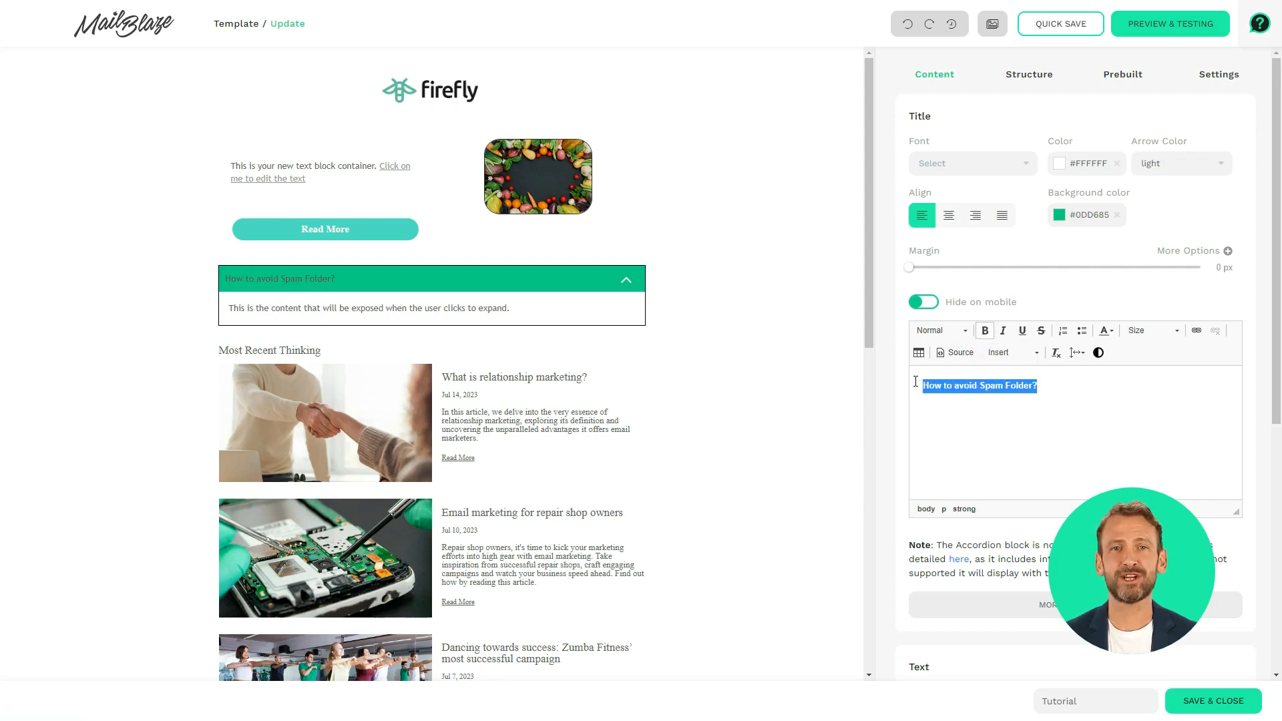
left_click(1142, 335)
left_click(1139, 434)
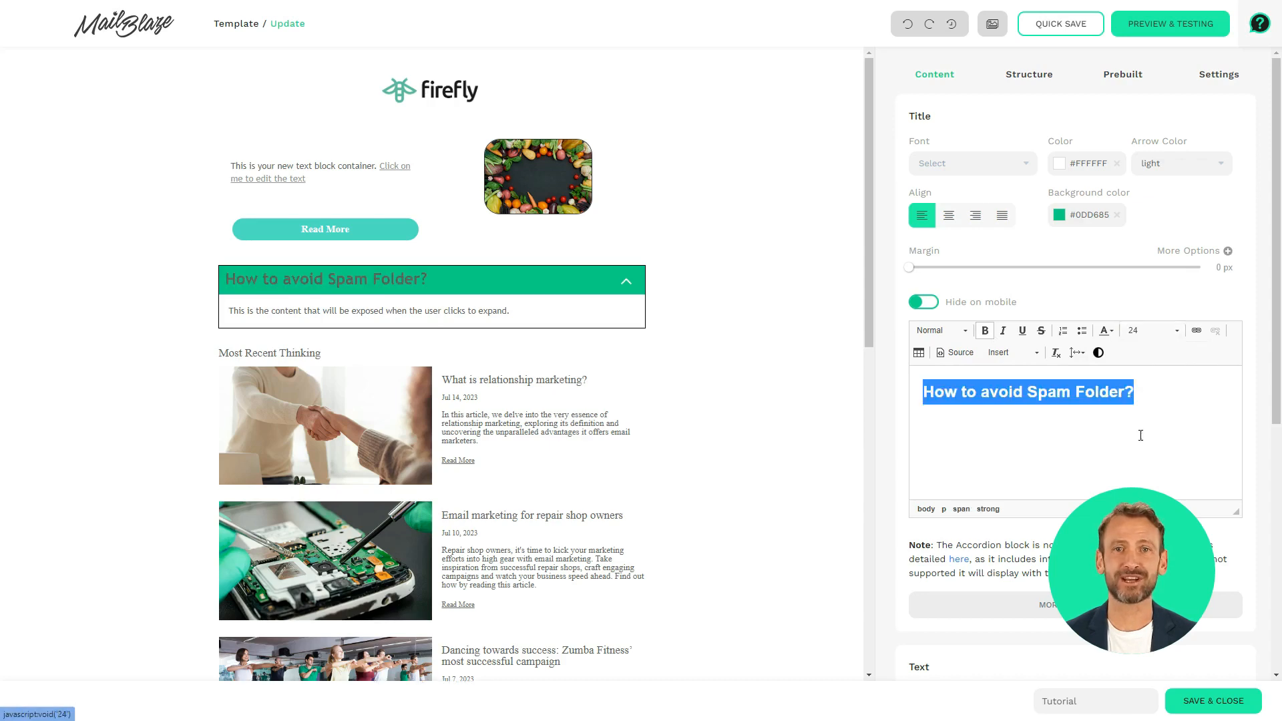
left_click(1082, 427)
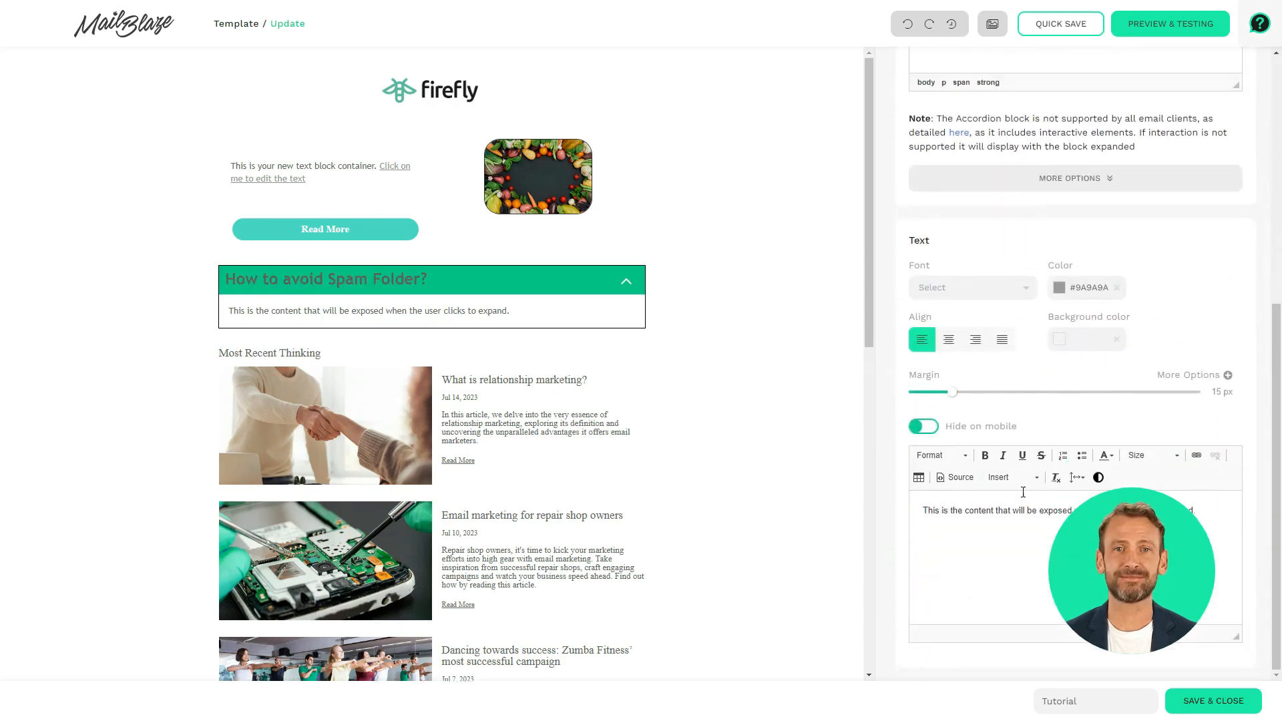
Replace the accordion's placeholder body text with the copied article on avoiding the spam folder
left_click(1020, 509)
key("ctrl+a")
key("ctrl+v")
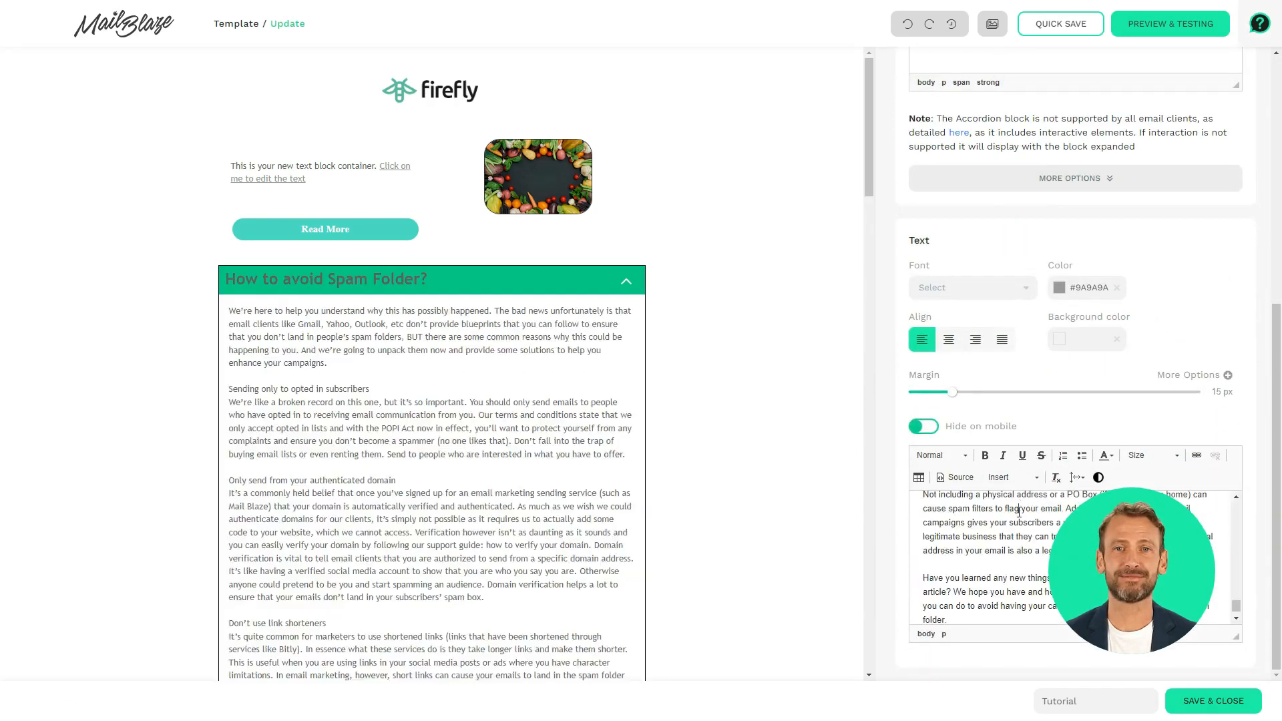
key("ctrl+a")
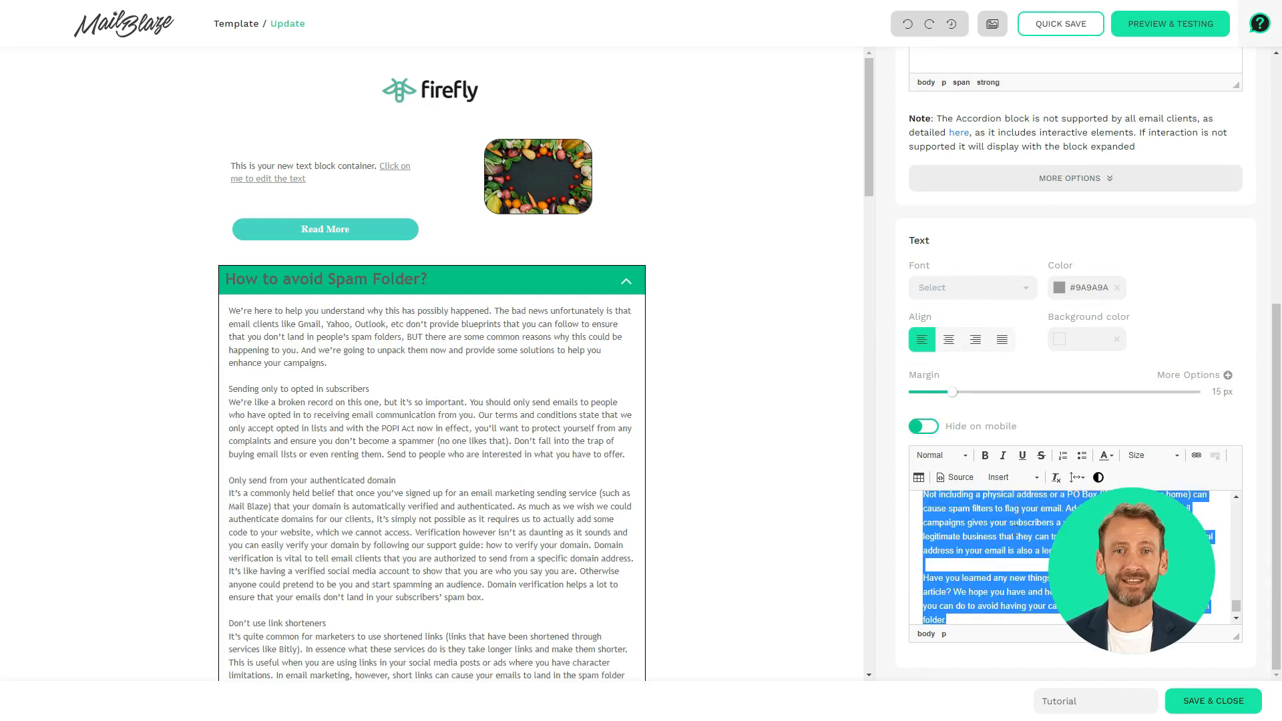
left_click(1015, 526)
scroll(1109, 313, "up", 10)
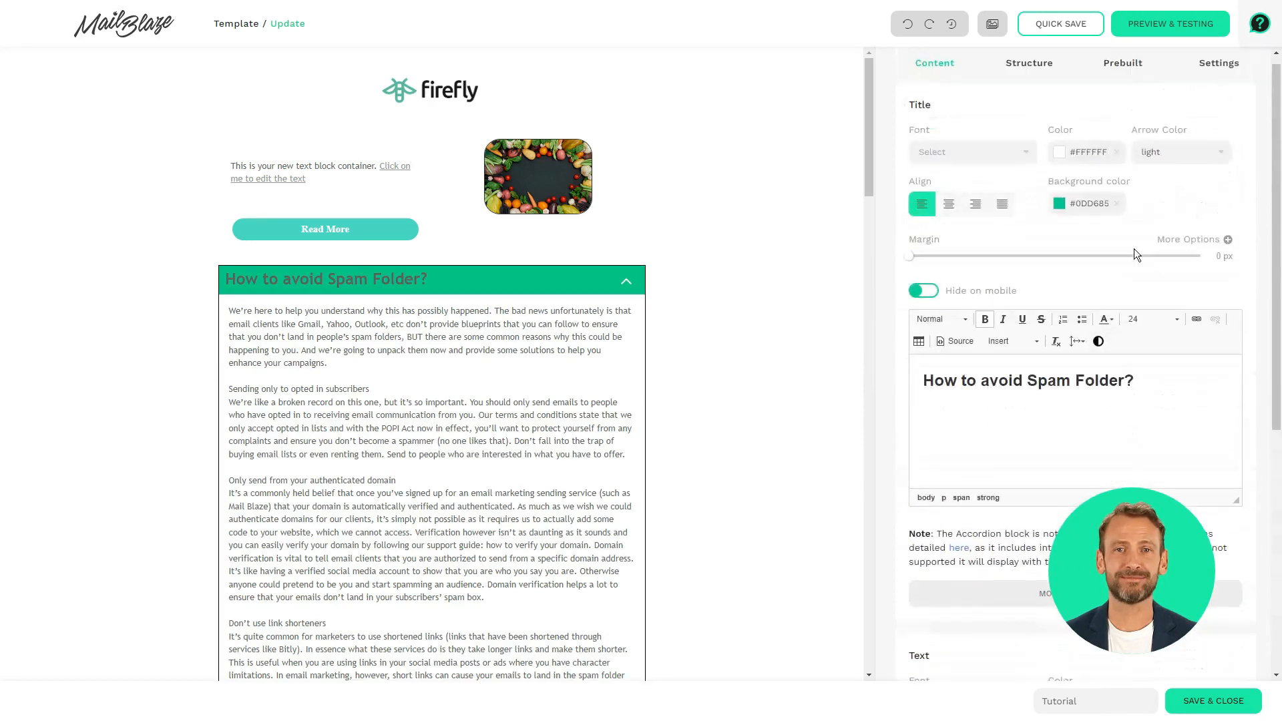
Preview the template, expand and collapse the accordion to check its content, and return to the editor
left_click(1149, 26)
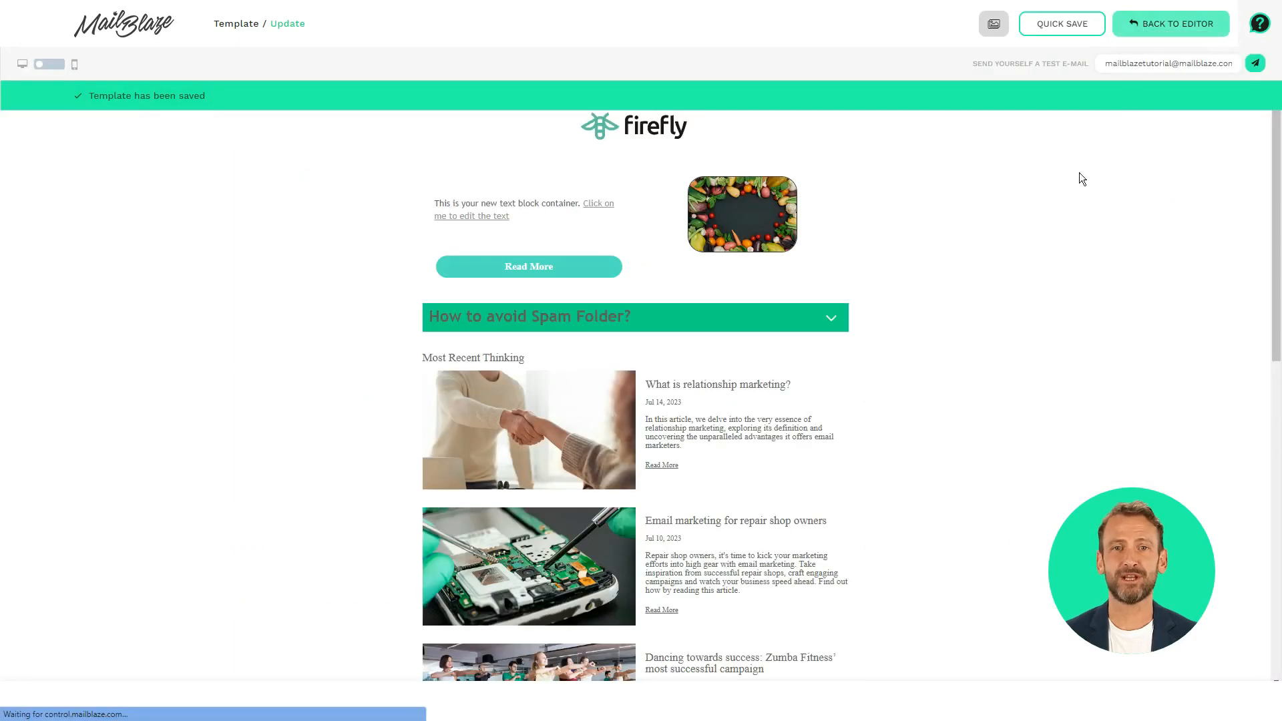
left_click(832, 321)
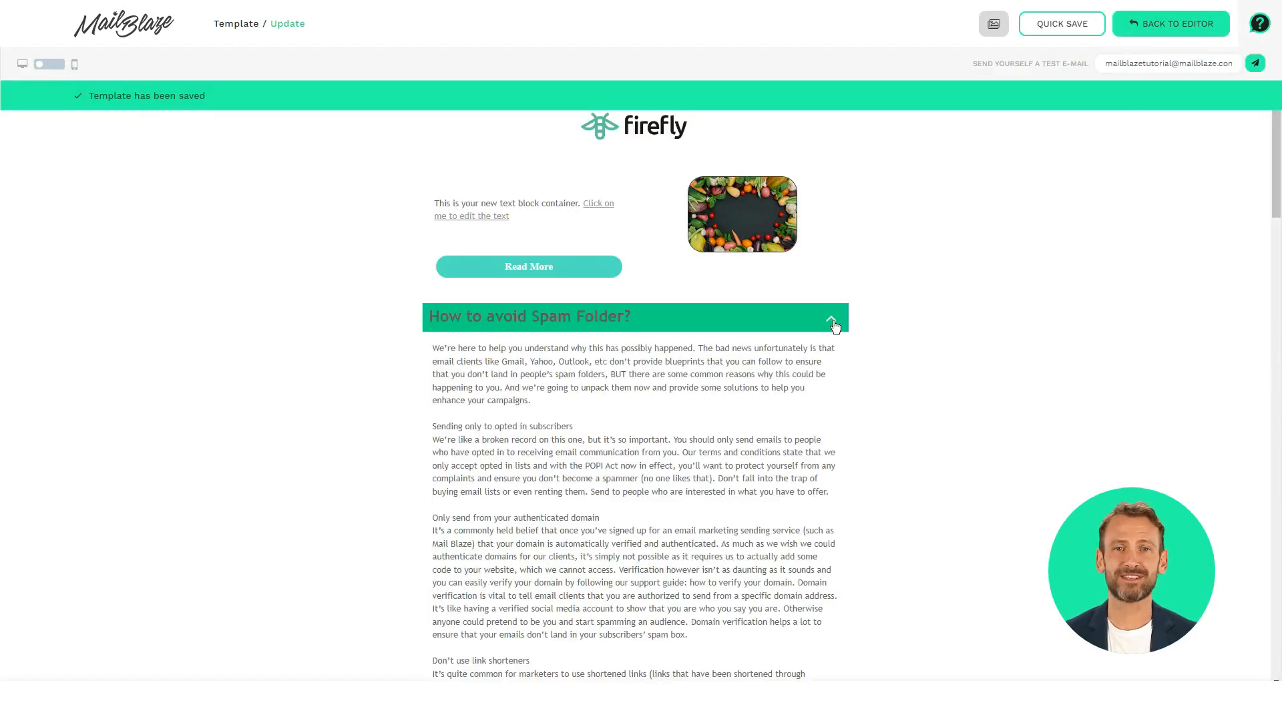
scroll(834, 324, "down", 10)
scroll(834, 322, "up", 9)
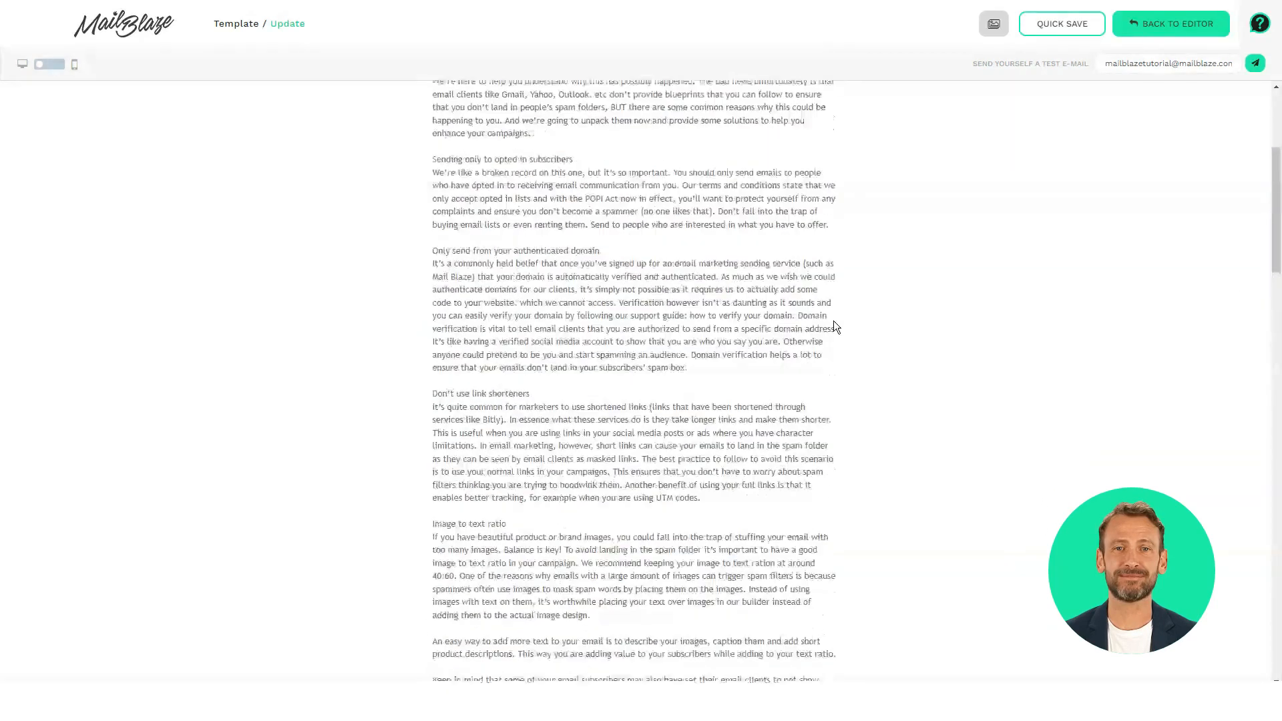
left_click(833, 321)
left_click(833, 322)
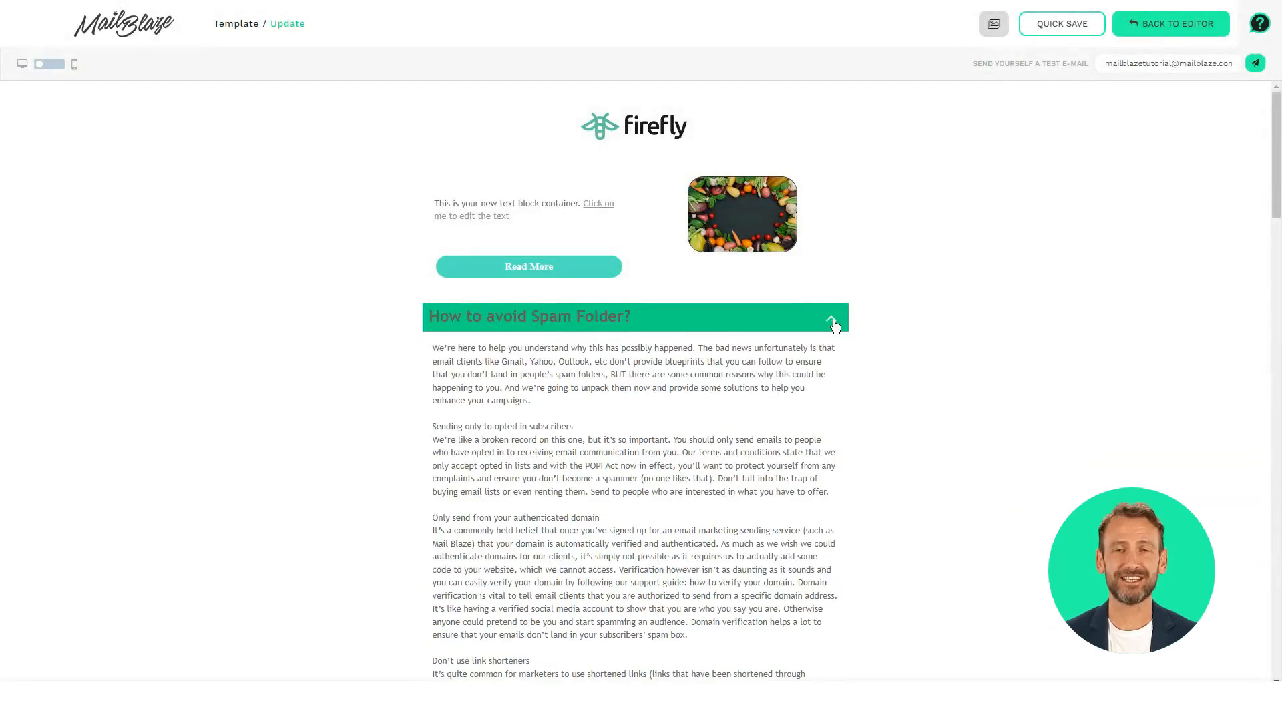
left_click(833, 322)
left_click(1173, 28)
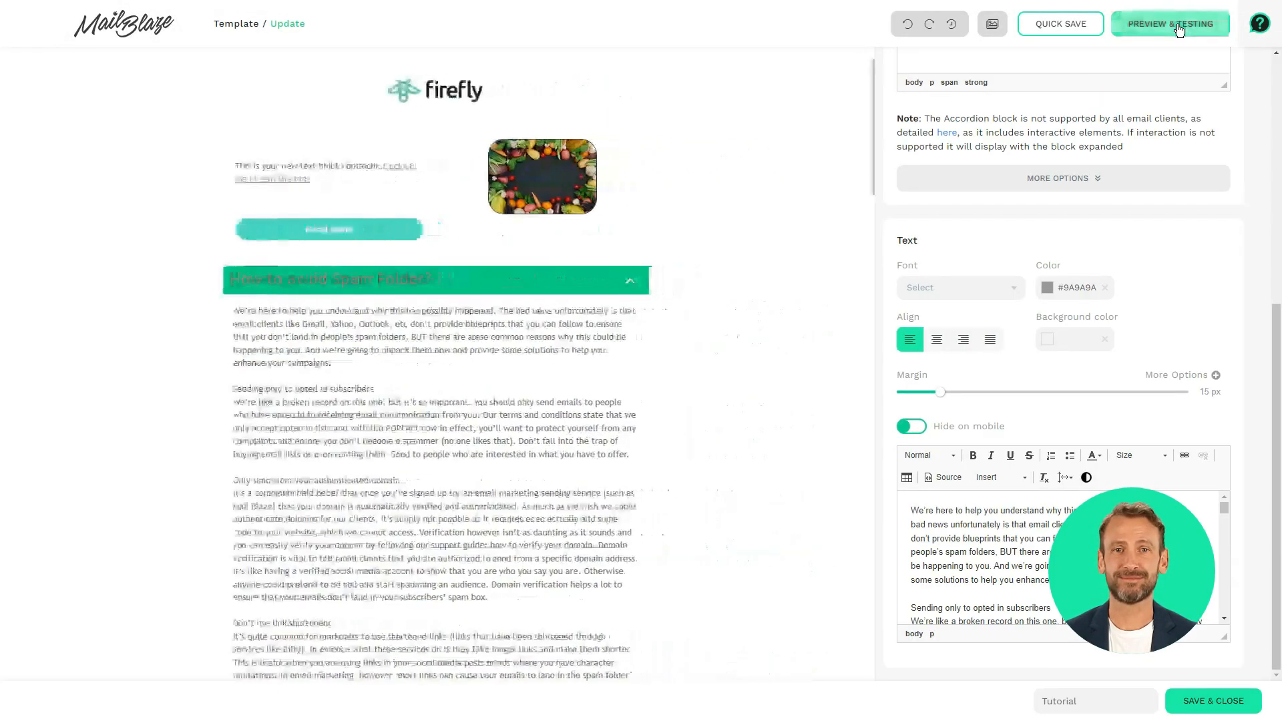
Insert a one-column structure above the accordion, add a Countdown element to it, and open the countdown's settings
scroll(1068, 120, "up", 6)
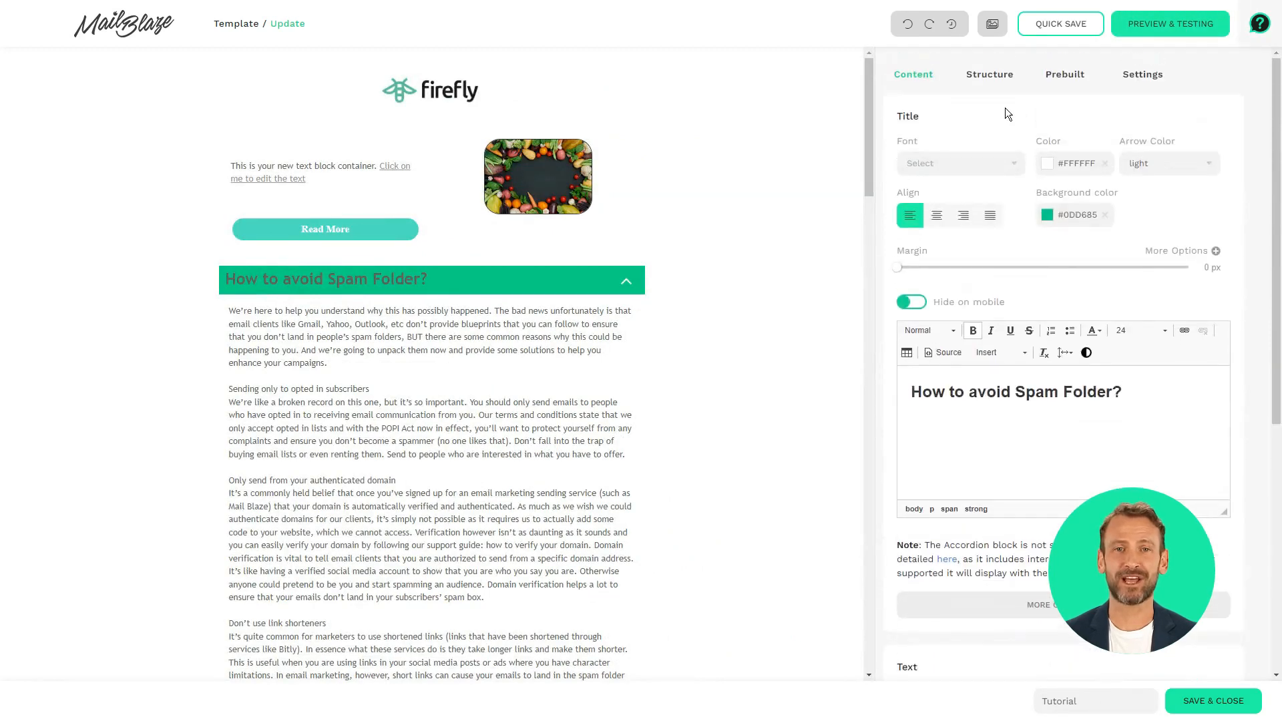
left_click(983, 81)
left_click_drag(950, 125, 709, 274)
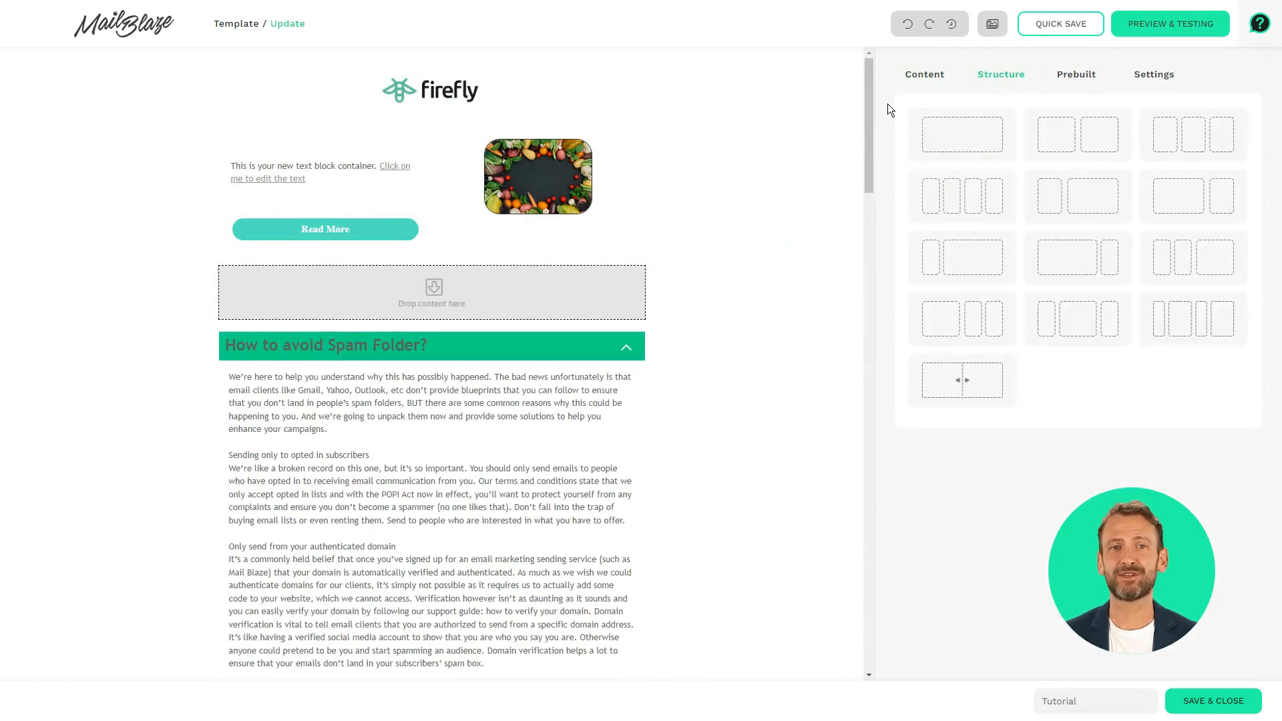
left_click(915, 79)
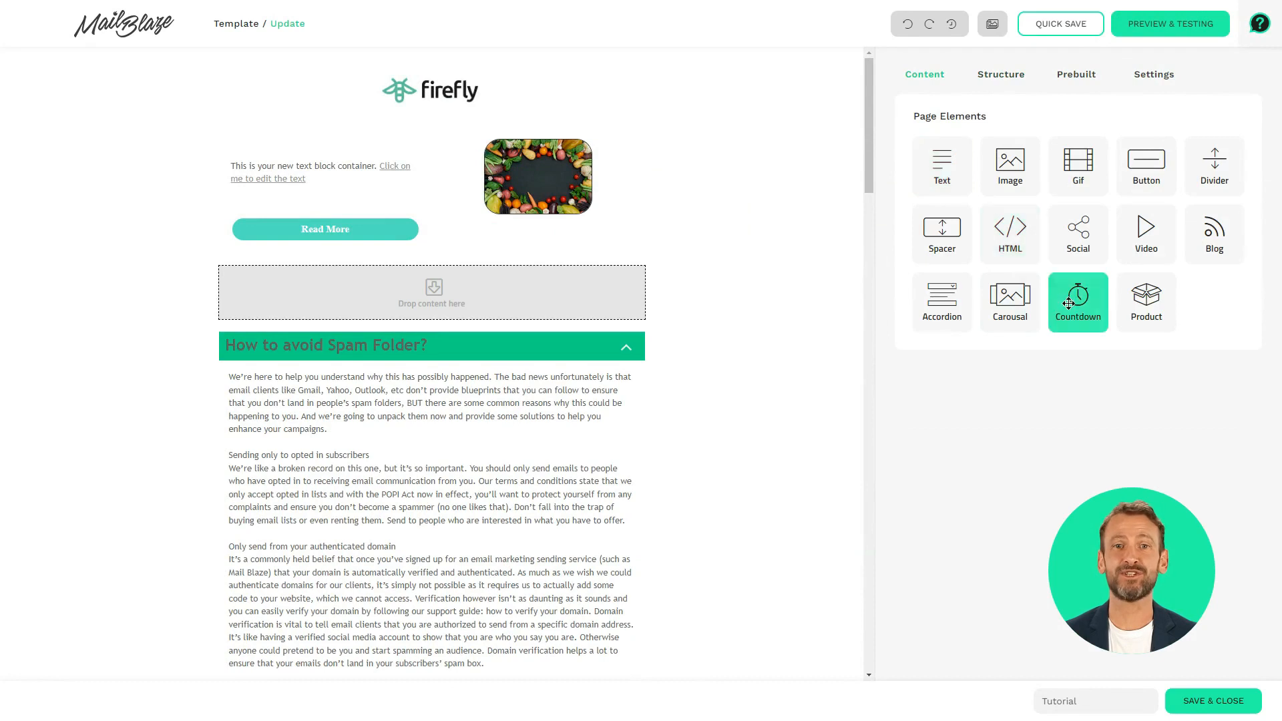
left_click_drag(1077, 301, 499, 290)
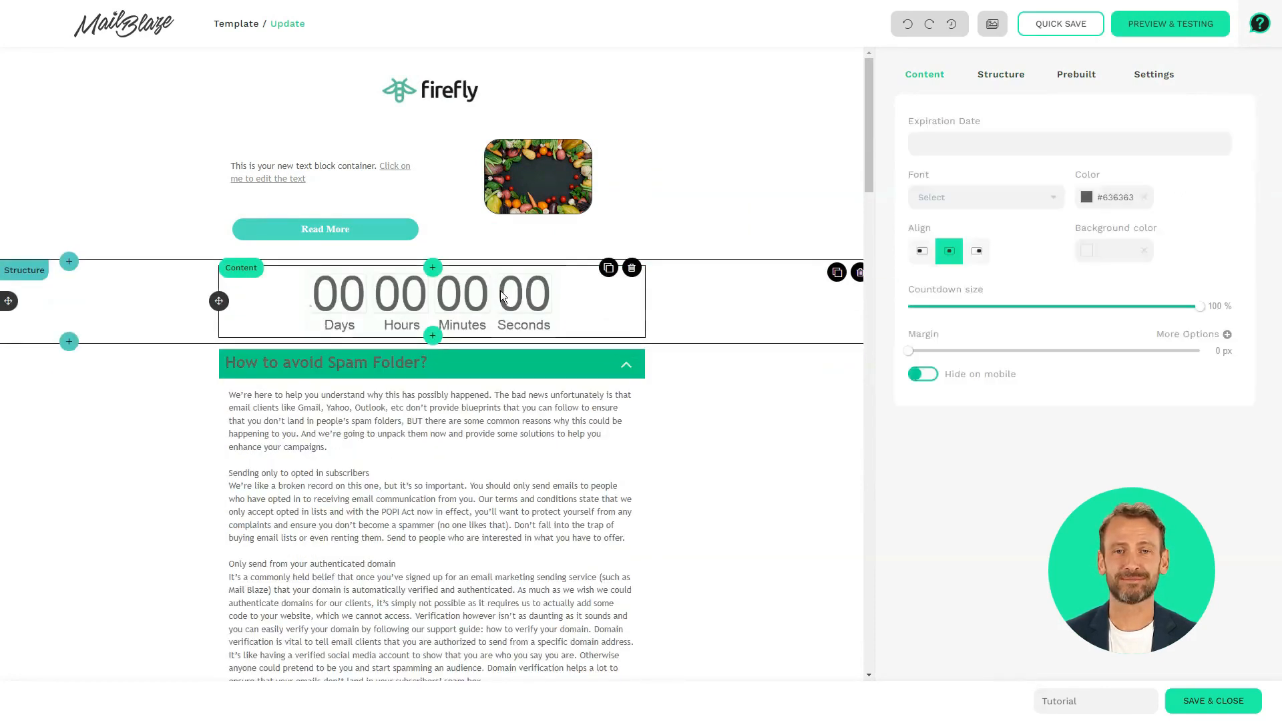
Set the countdown to expire on 27 July 2023 at 18:00 and reduce its size to 57%
left_click(947, 145)
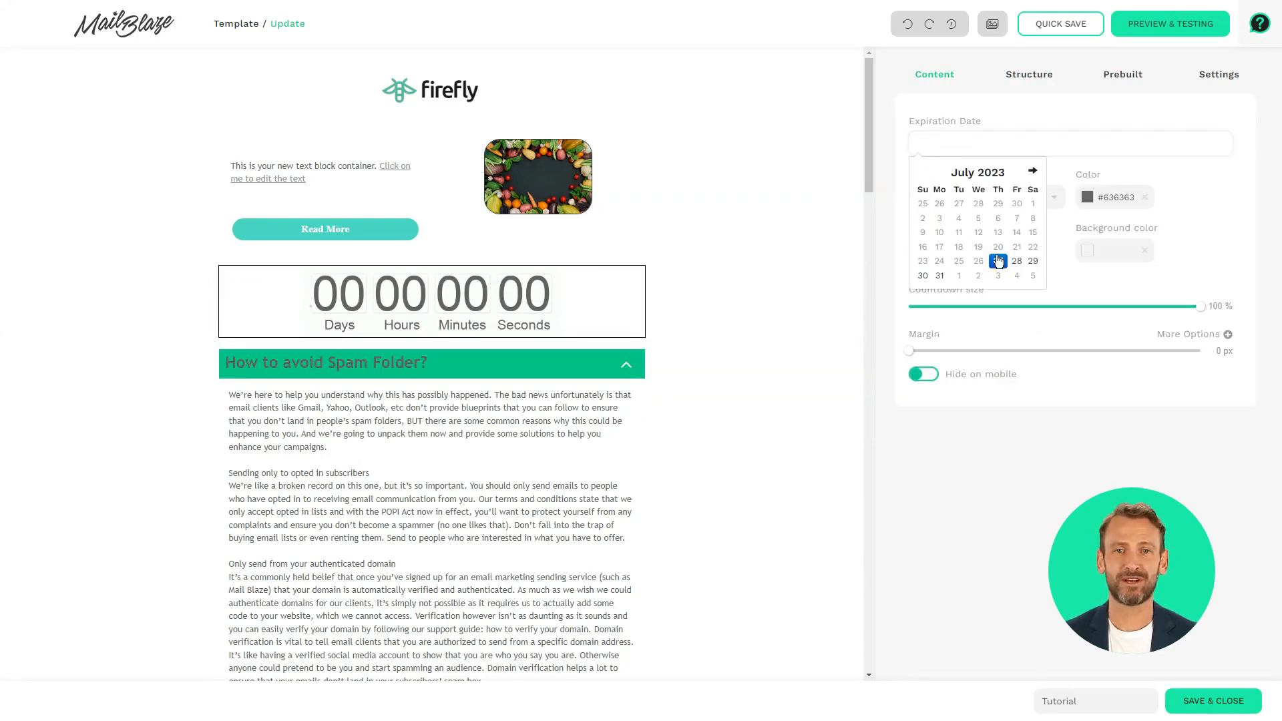
left_click(997, 261)
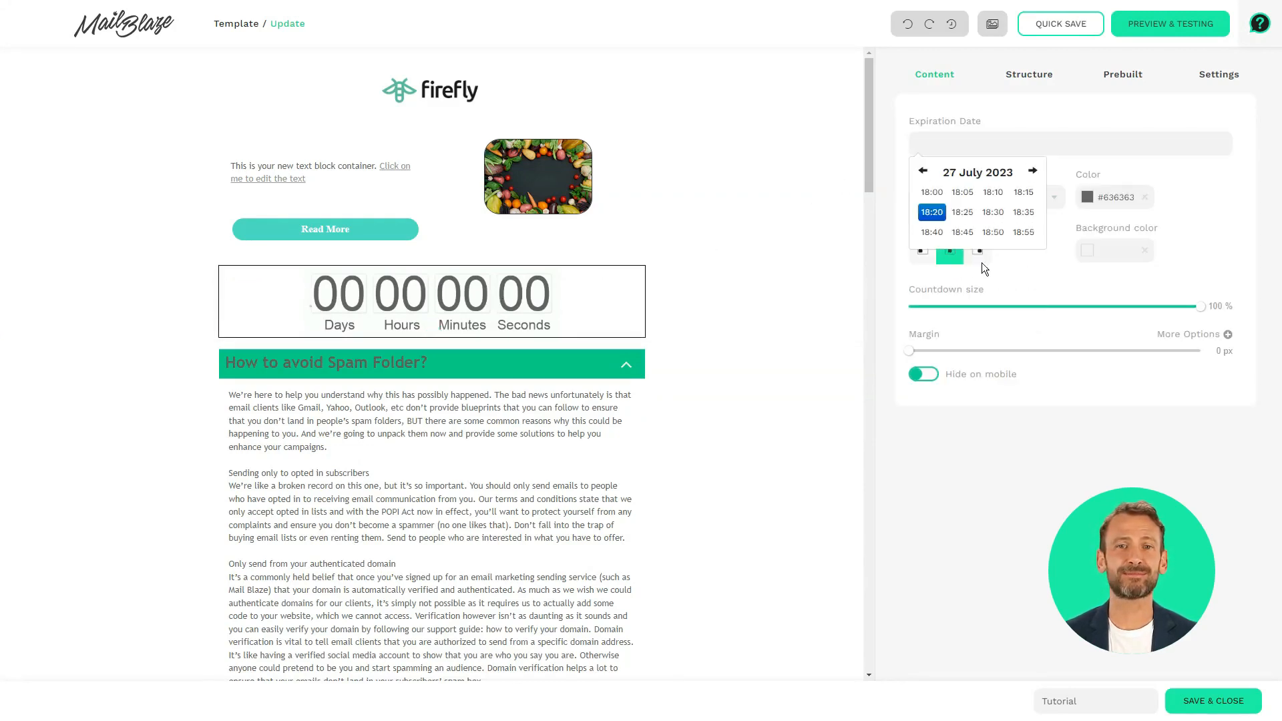
left_click(932, 191)
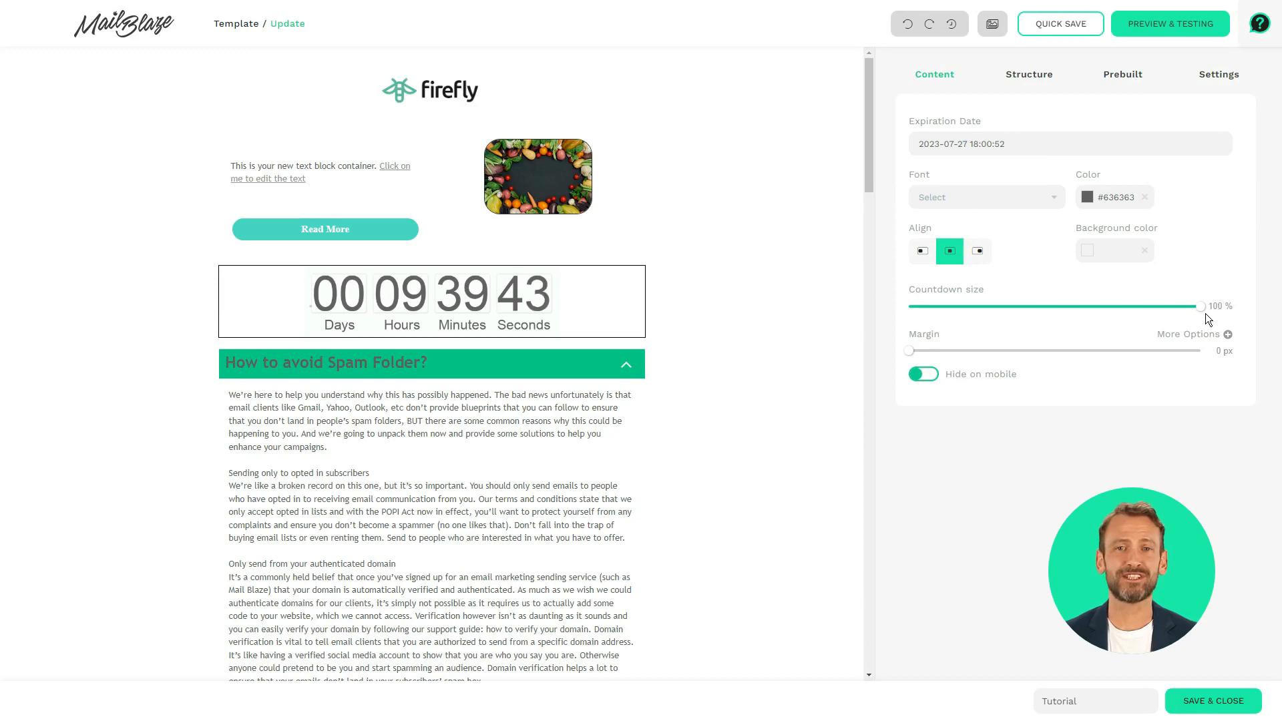
left_click_drag(1200, 307, 1074, 311)
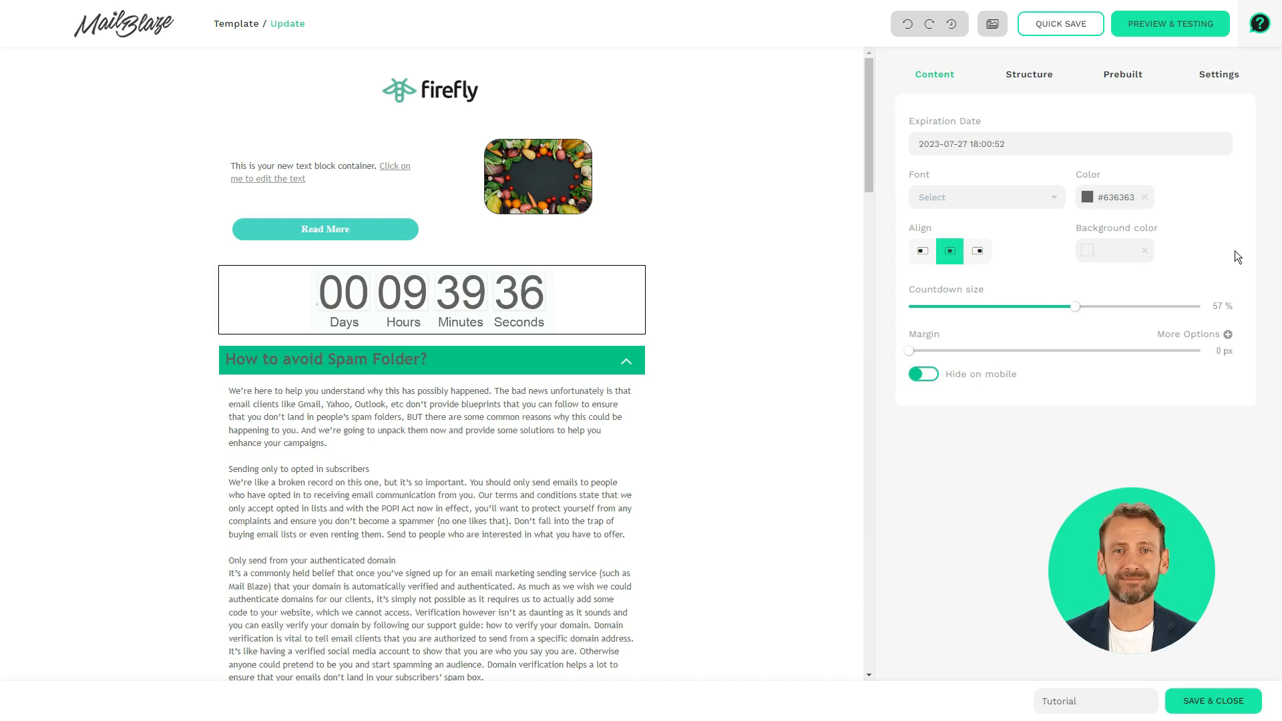
Insert a one-column structure above the countdown and add a Carousel element to it
left_click(1046, 74)
left_click_drag(963, 124, 805, 248)
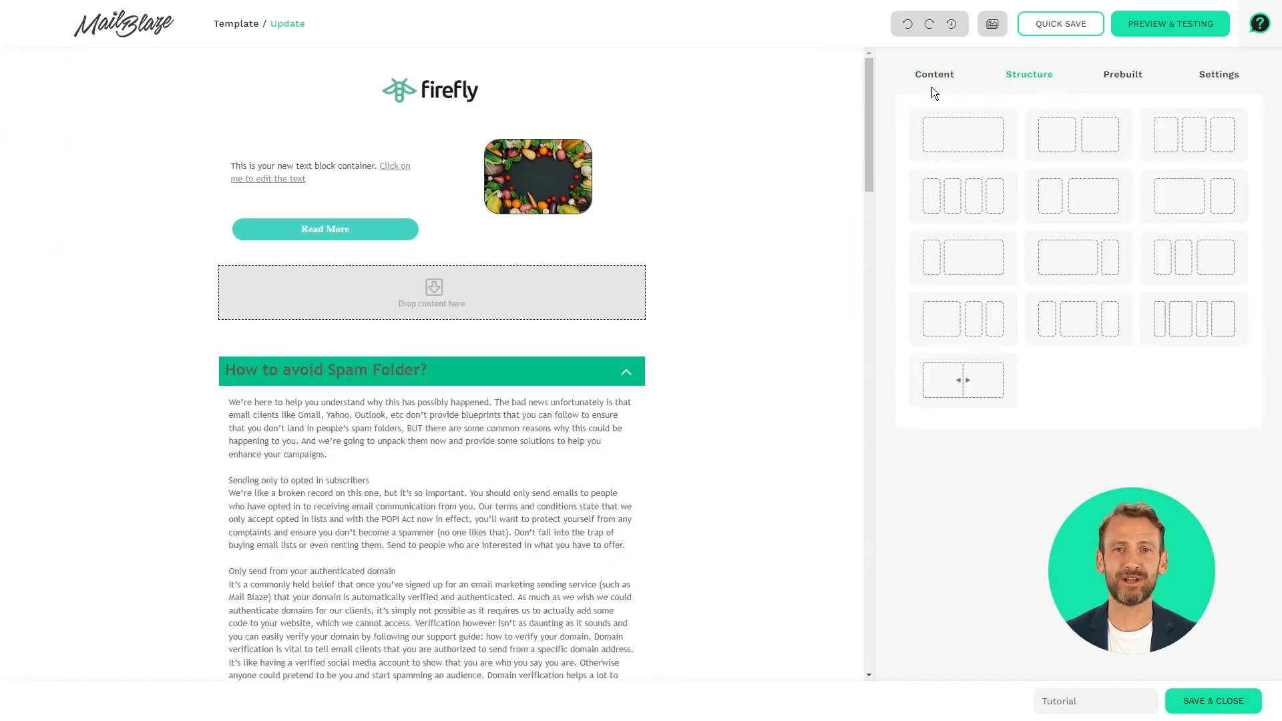
left_click(934, 74)
left_click_drag(1002, 294, 503, 294)
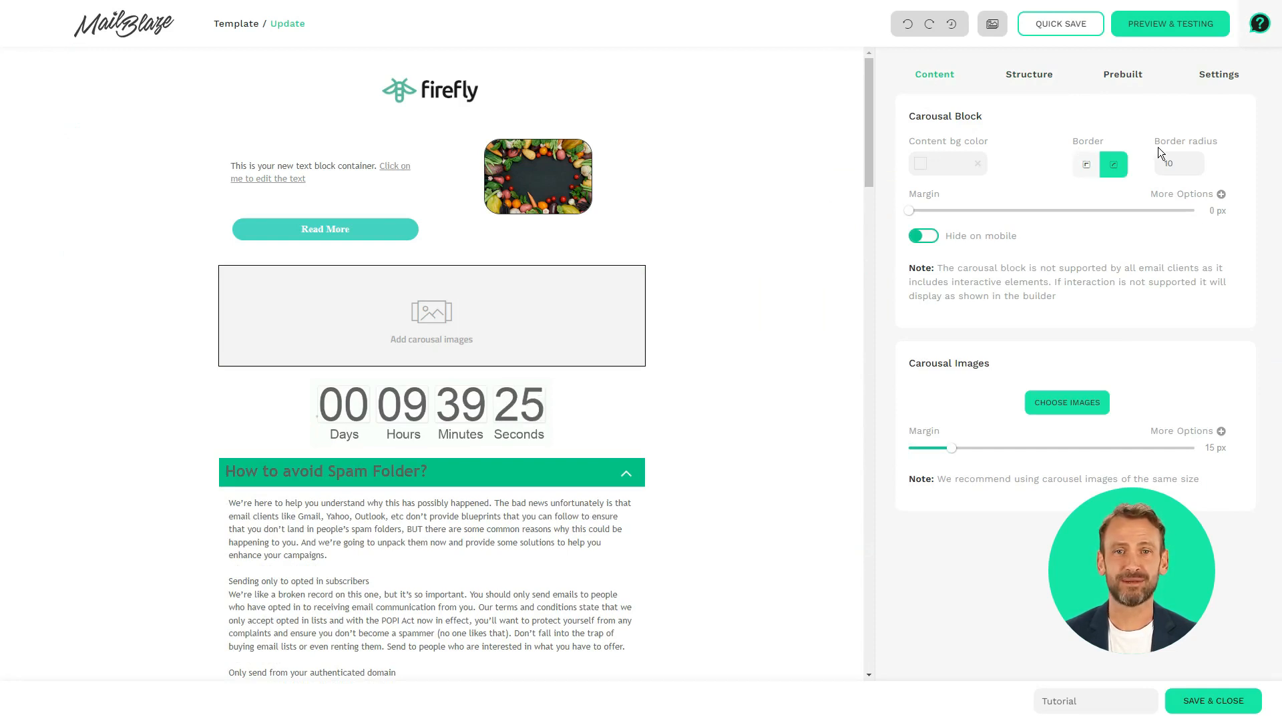
Give the carousel block a 14 px margin, hide it on mobile, and add the sofa1, sofa2 and sofa3 images from the media library
left_click(948, 210)
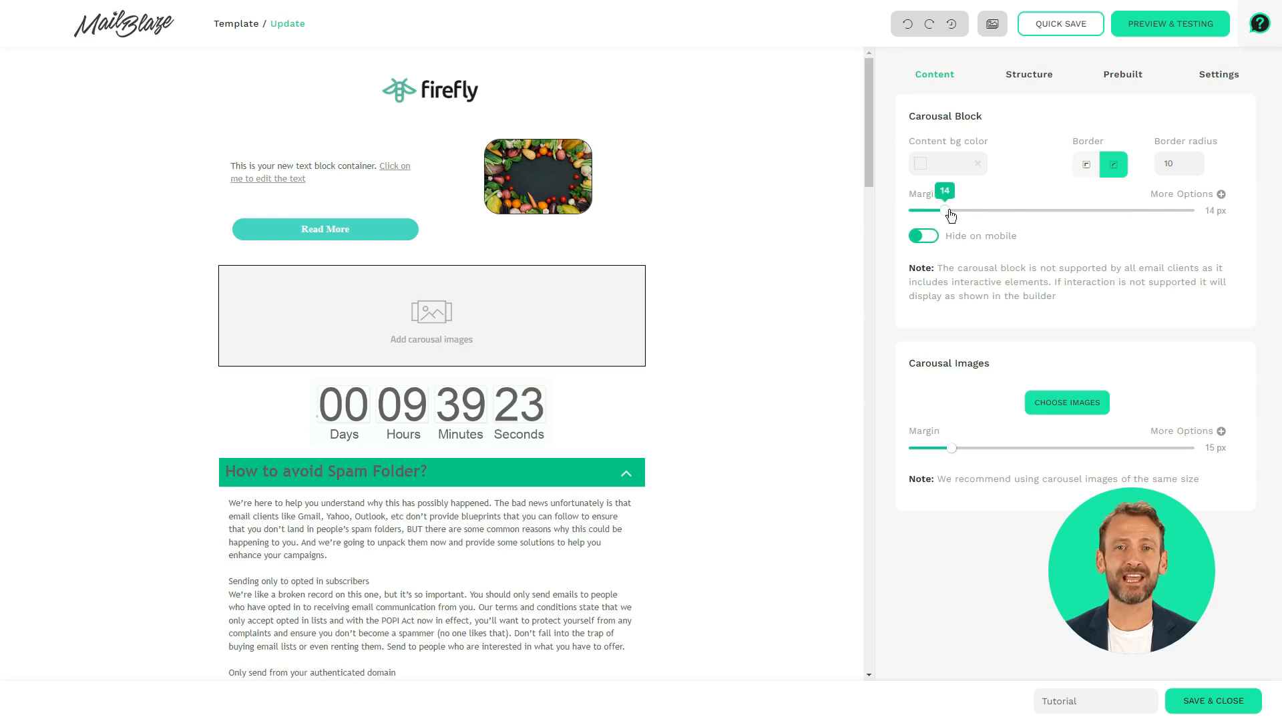
left_click(1054, 403)
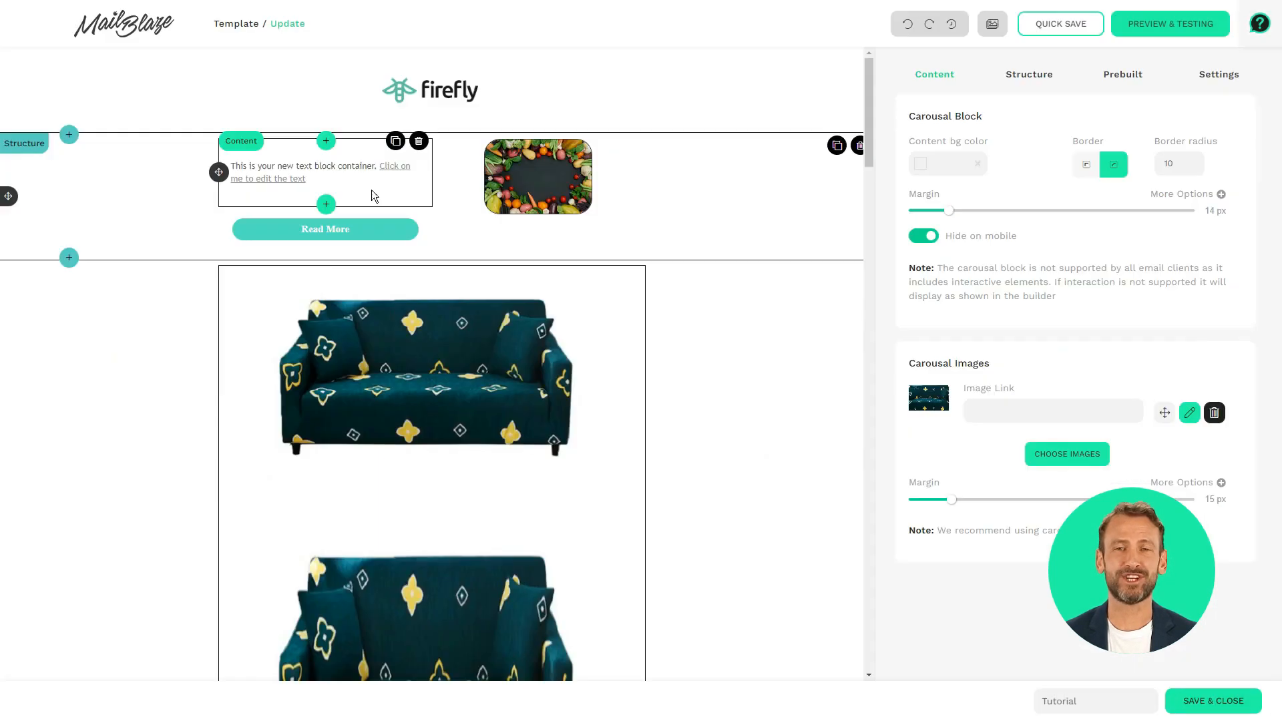
left_click(374, 190)
left_click(1067, 454)
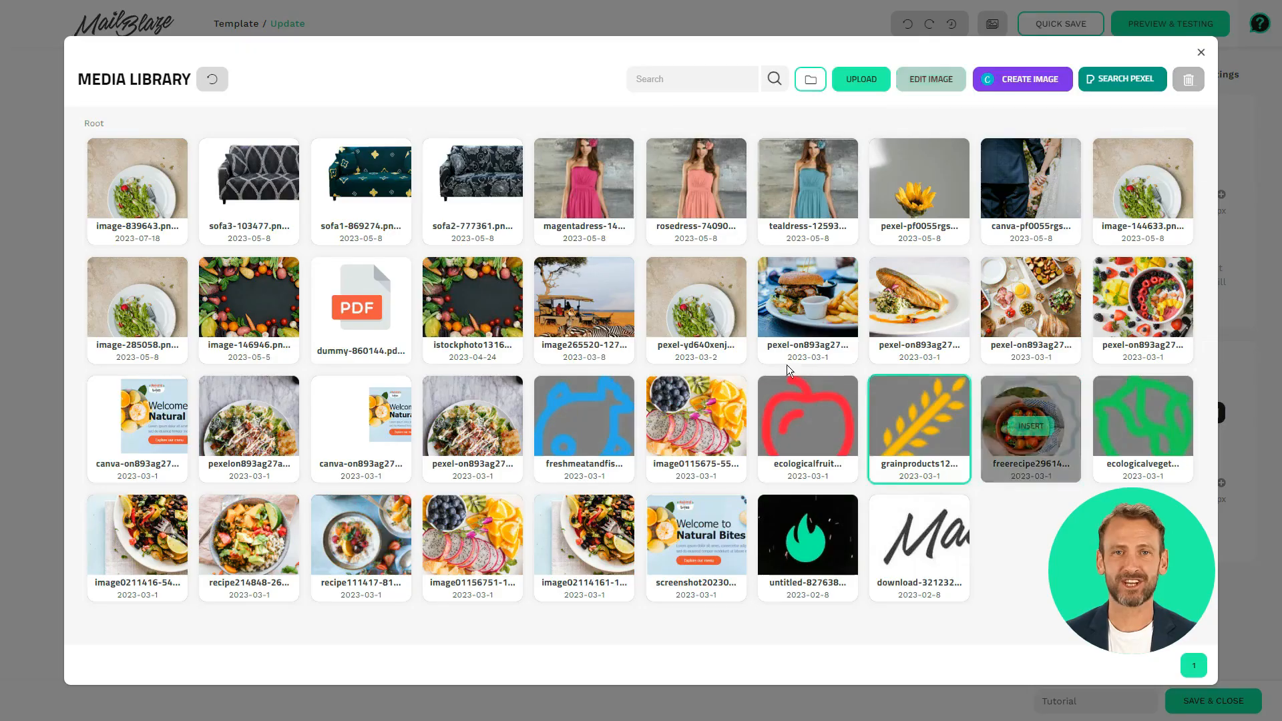
left_click(470, 189)
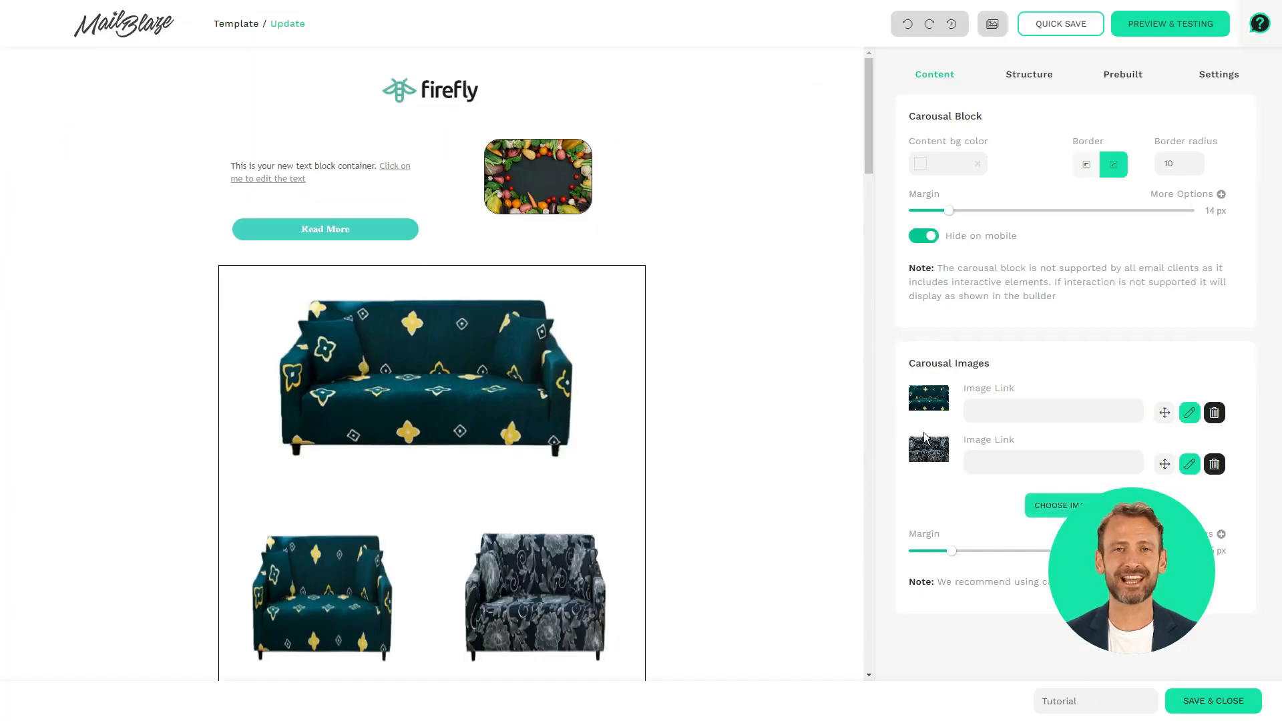
left_click(1058, 505)
left_click(249, 190)
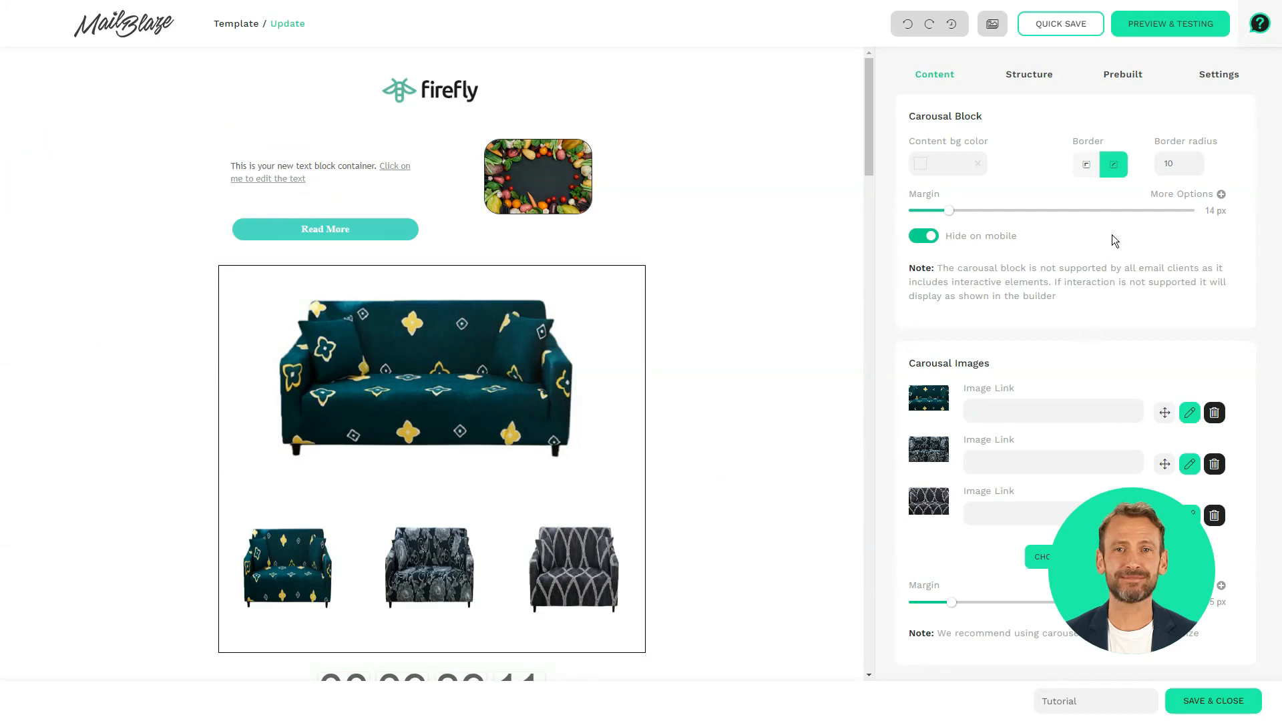
Open the template preview and send a test e-mail to the address already filled in
left_click(1164, 24)
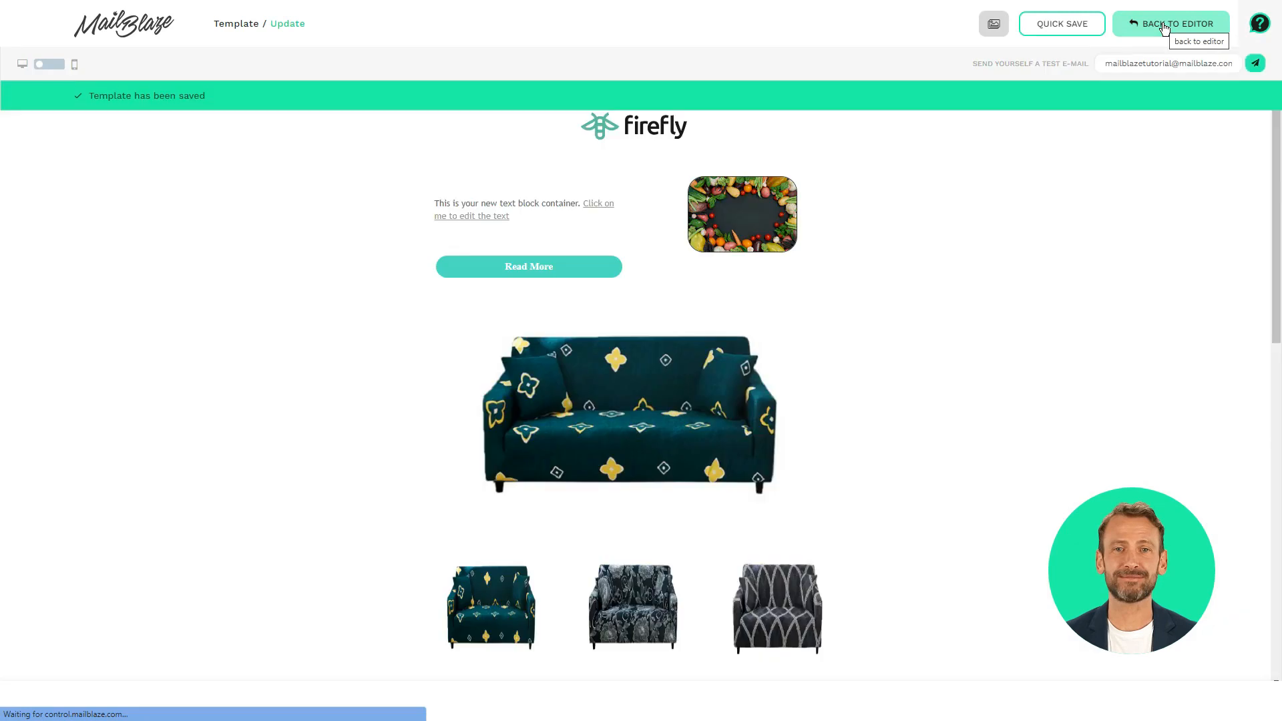
mouse_move(738, 607)
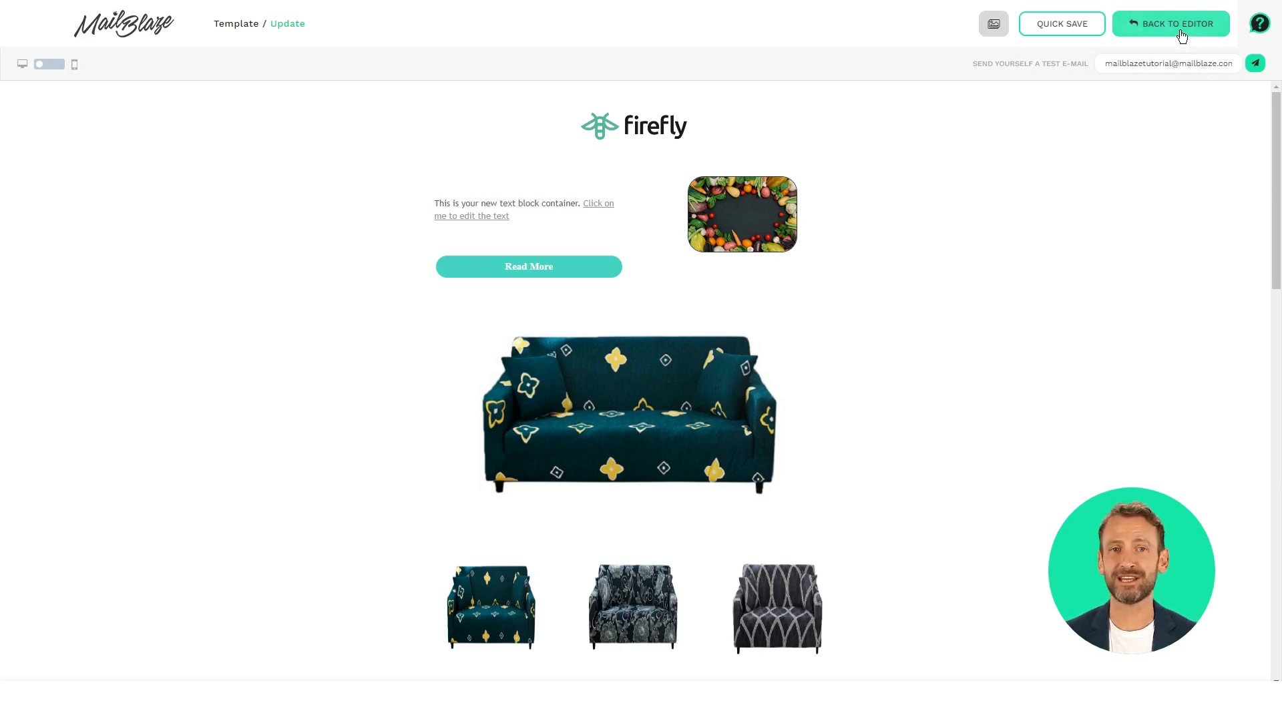
triple_click(1150, 65)
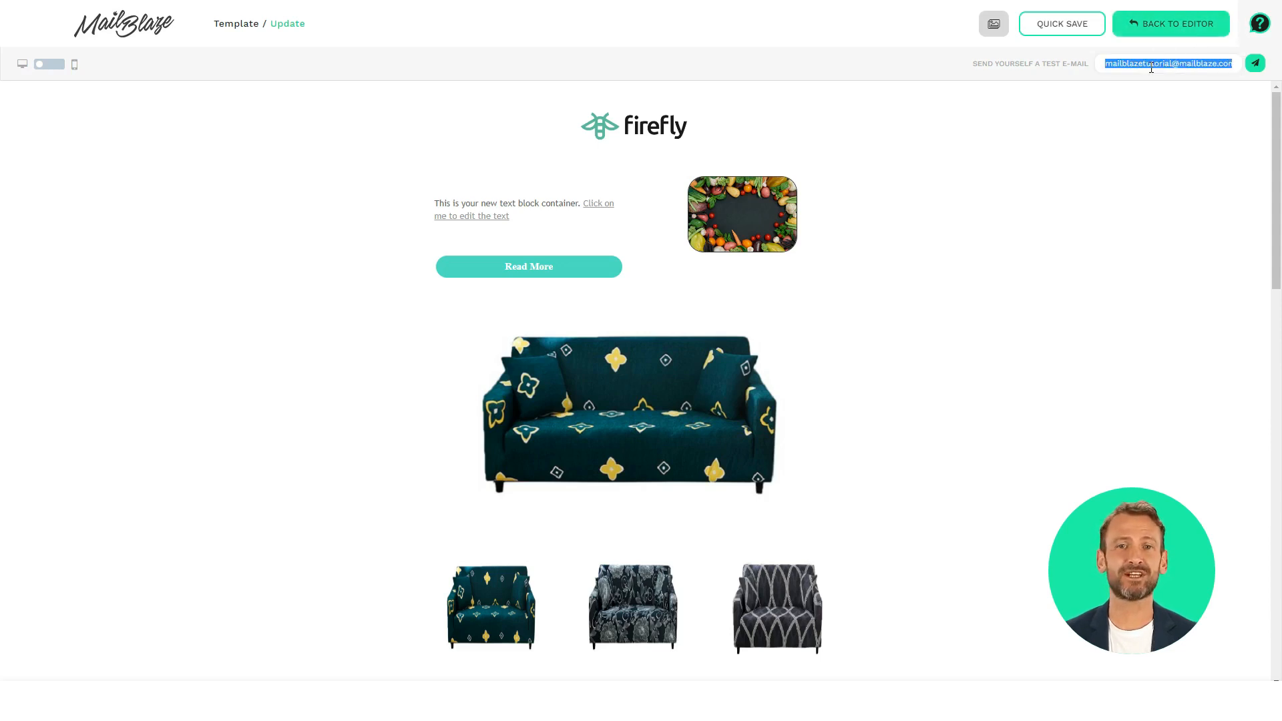
left_click(1256, 64)
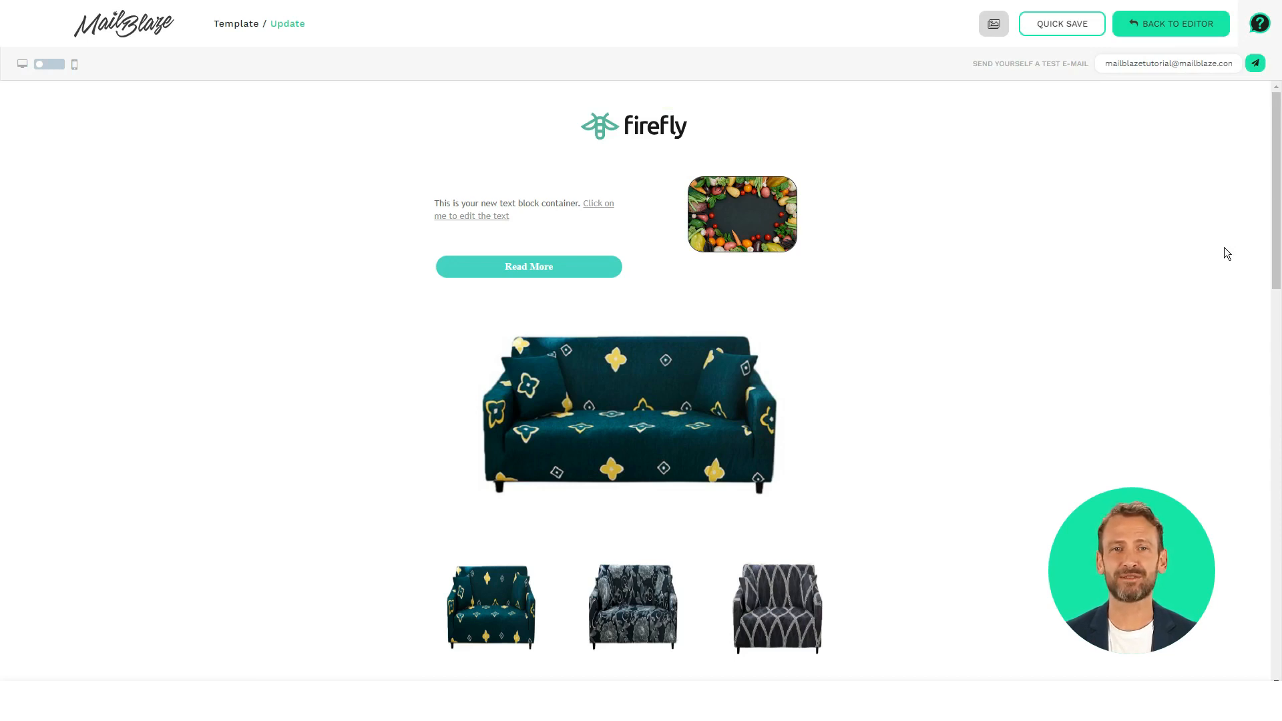
Review the template's desktop layout, and switch to the mobile preview to check how its blocks display there
scroll(1224, 247, "down", 12)
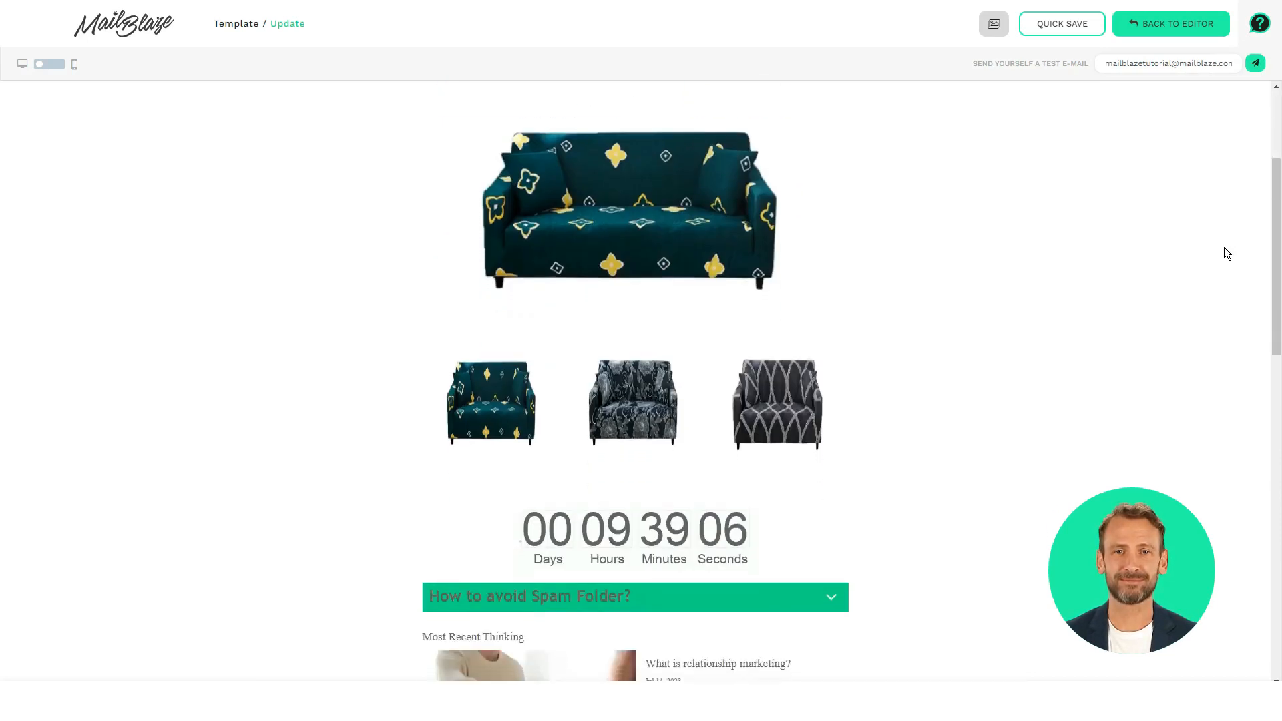
scroll(1224, 247, "up", 15)
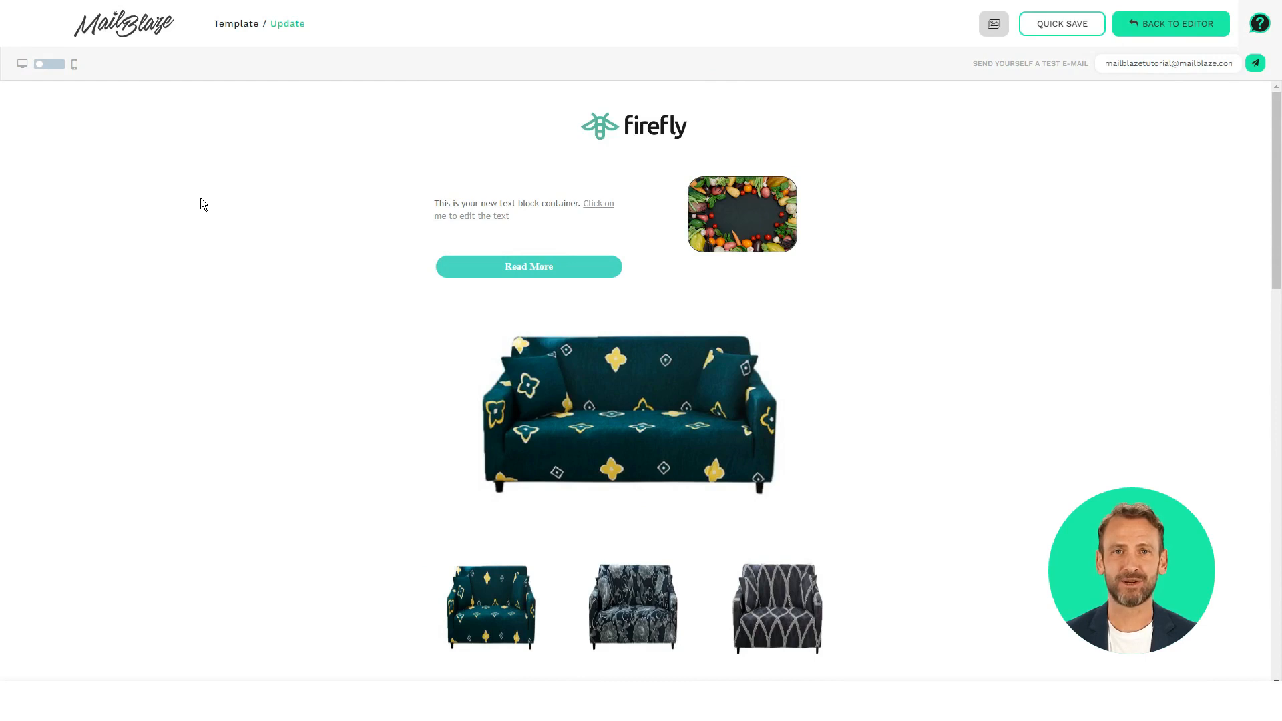
left_click(56, 66)
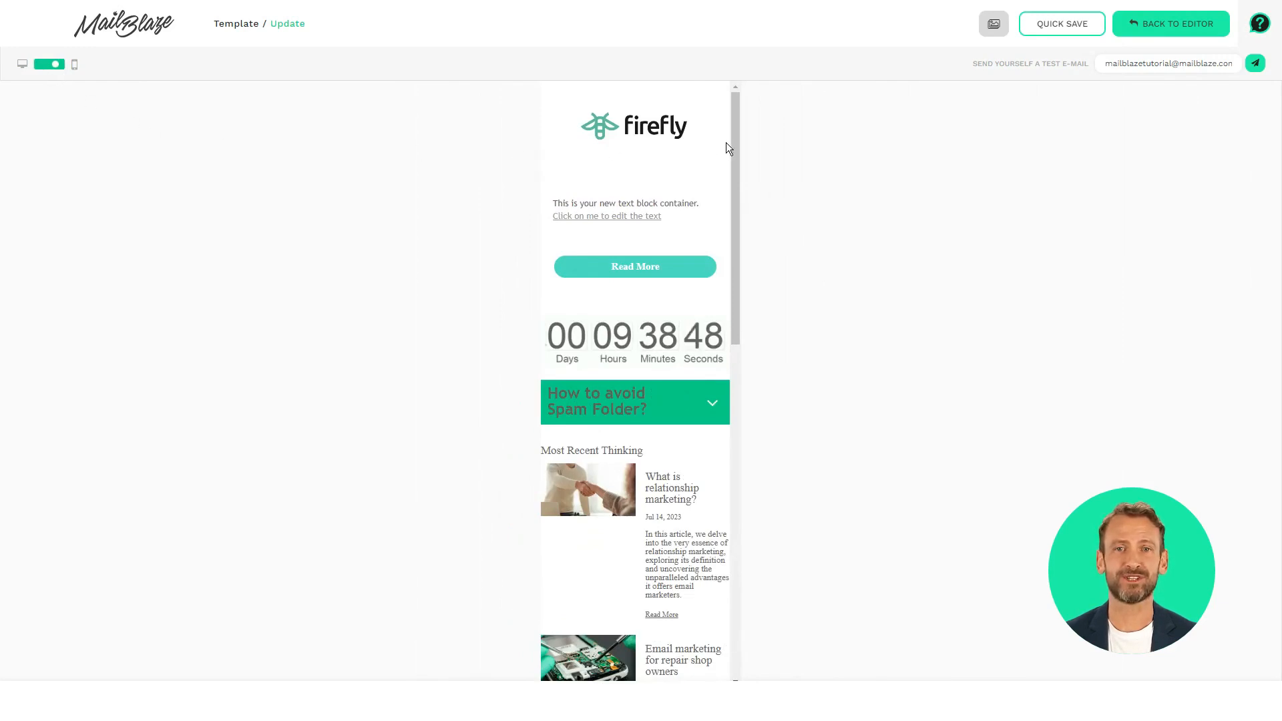
left_click_drag(733, 143, 711, 98)
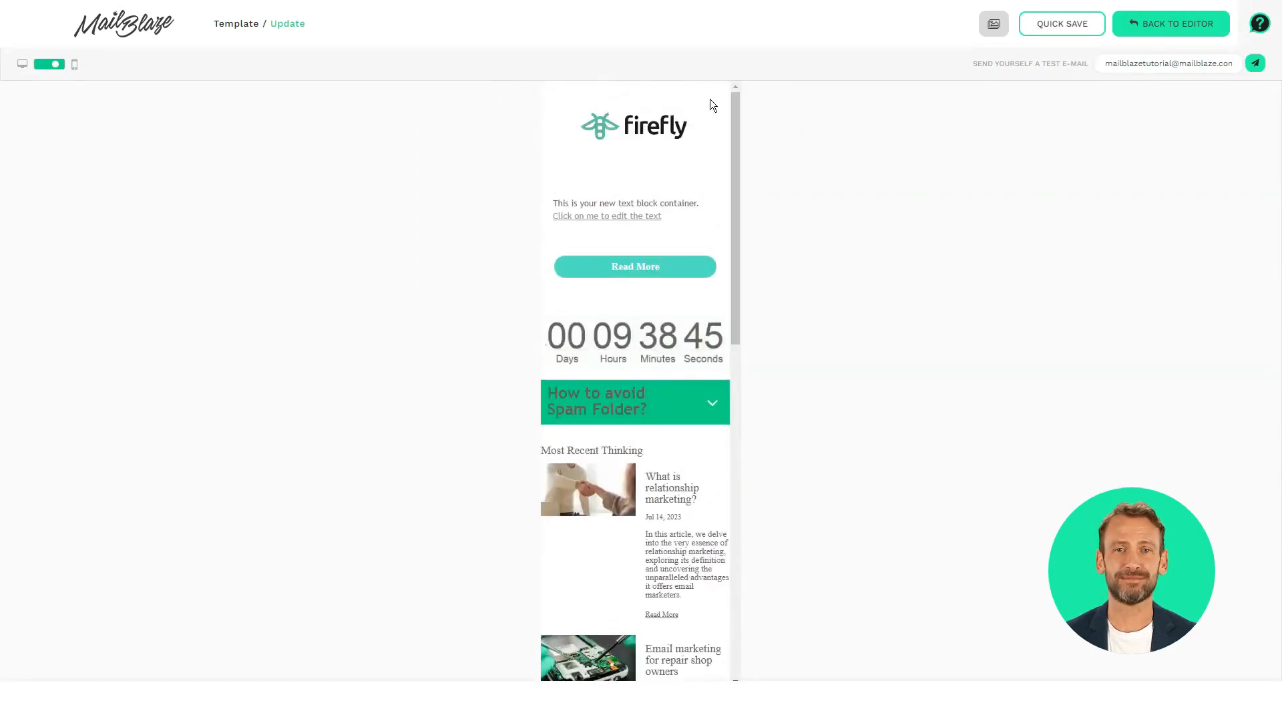
Return to the editor, then save and close the template
left_click(1162, 32)
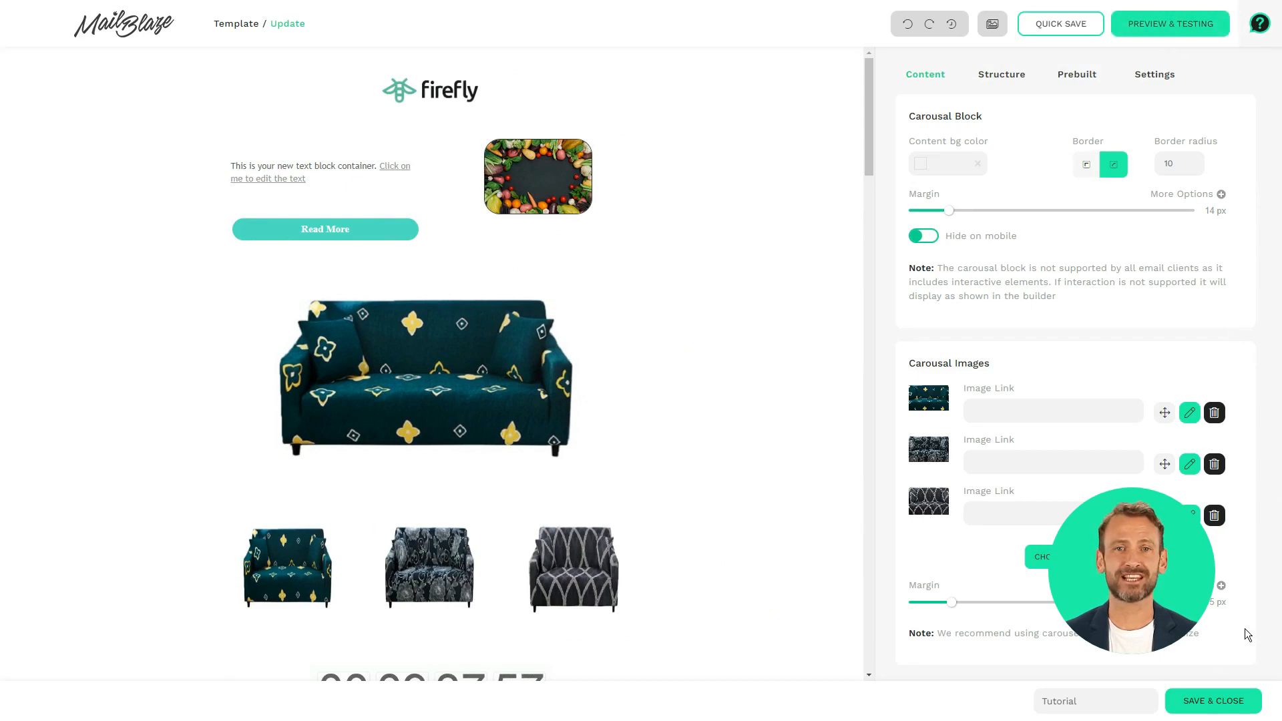
left_click(1193, 706)
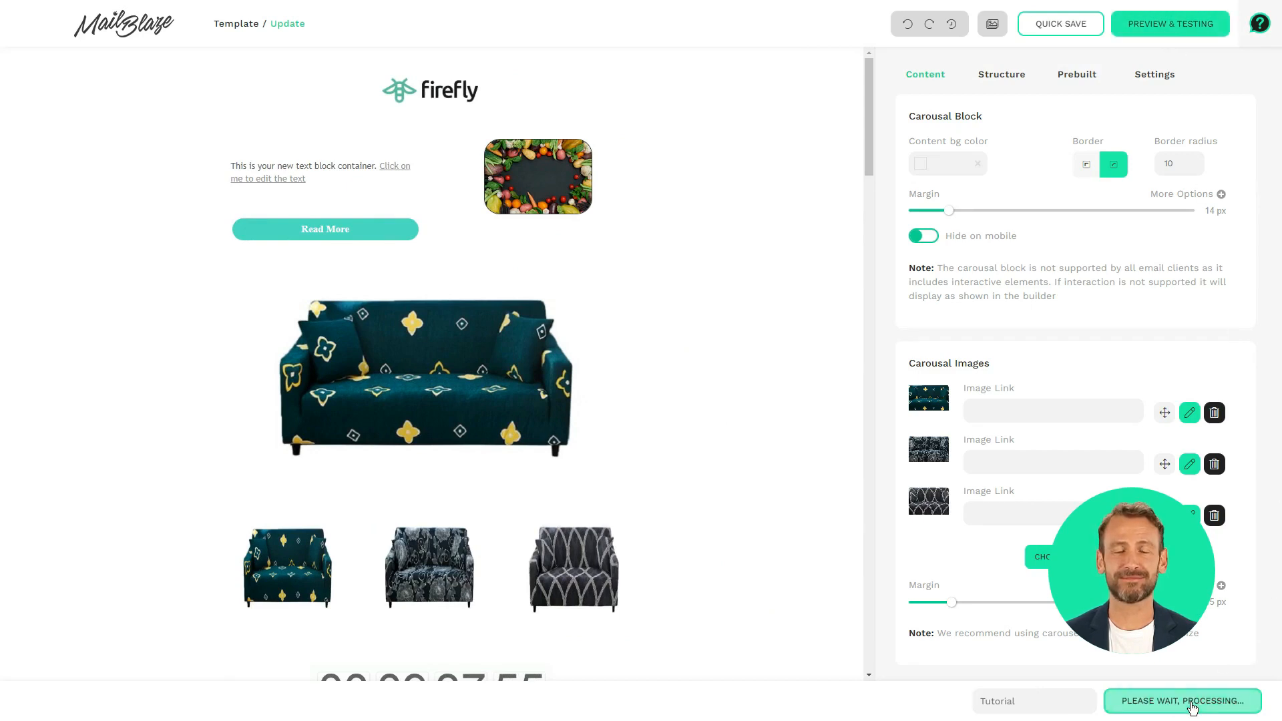